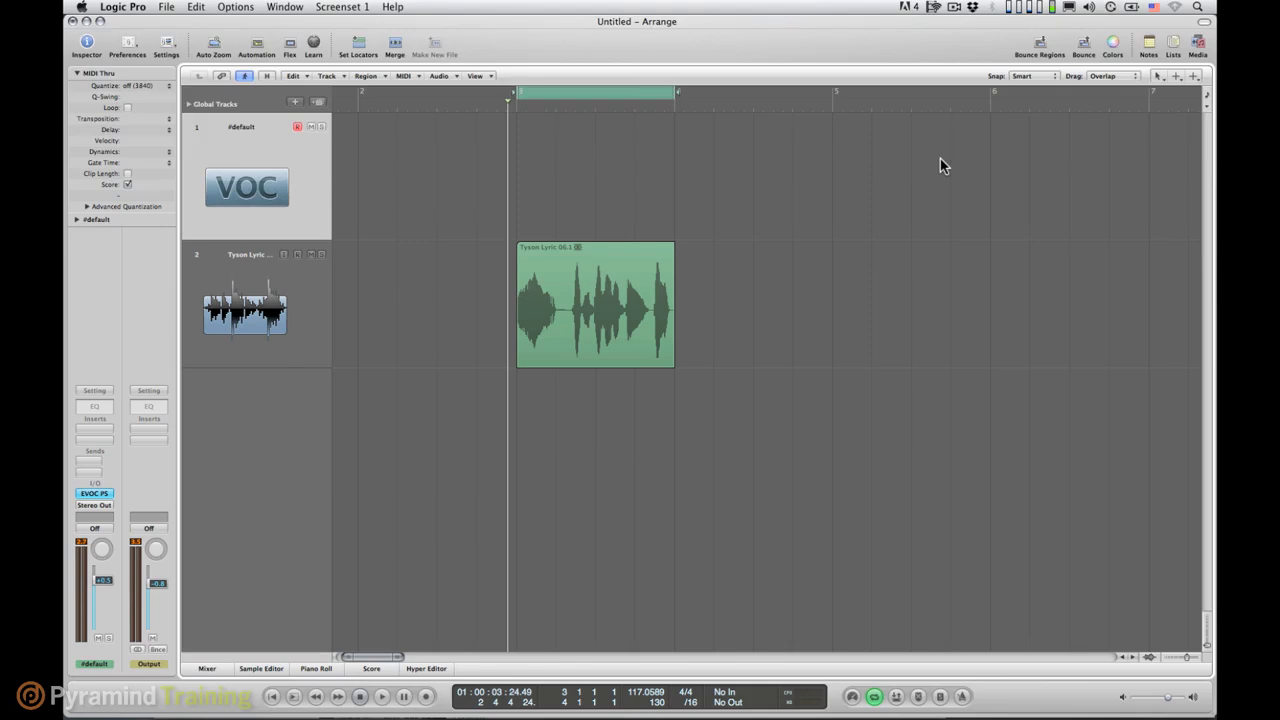
Step: Unmute and play back the Tyson Lyric vocal, then open EVOC 20 PolySynth on the #default track
click(305, 312)
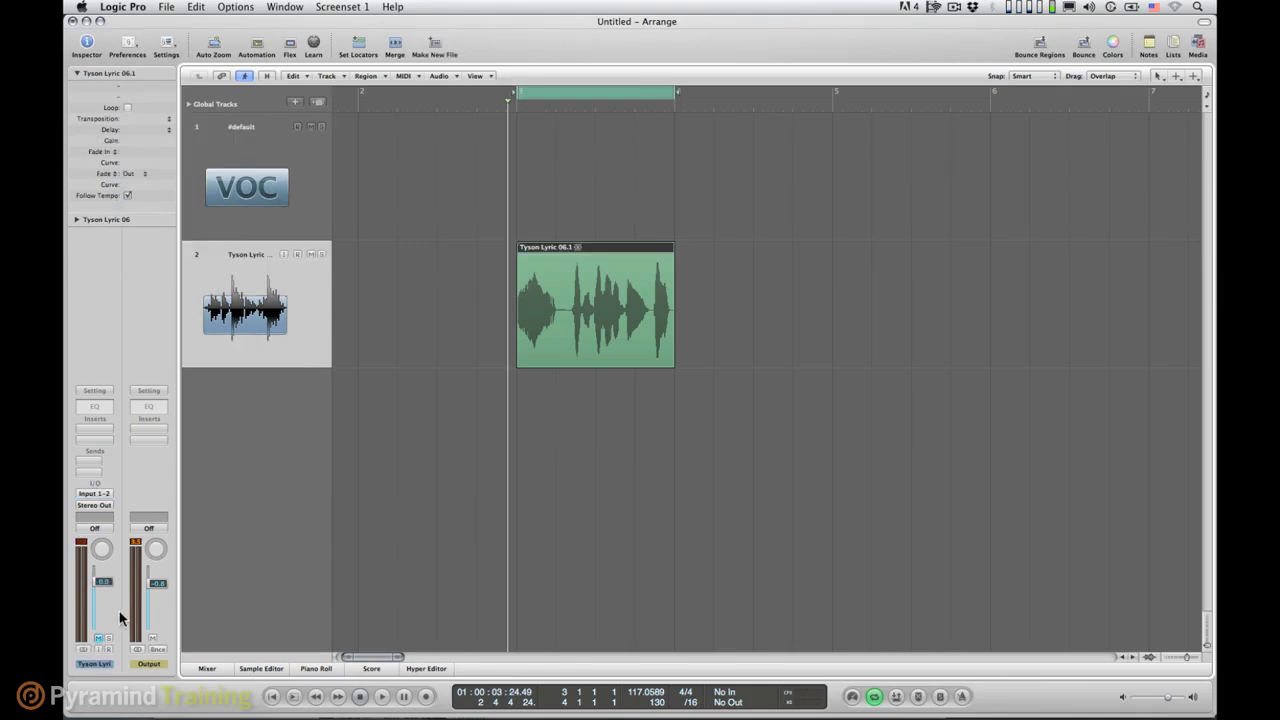
click(100, 638)
key(space)
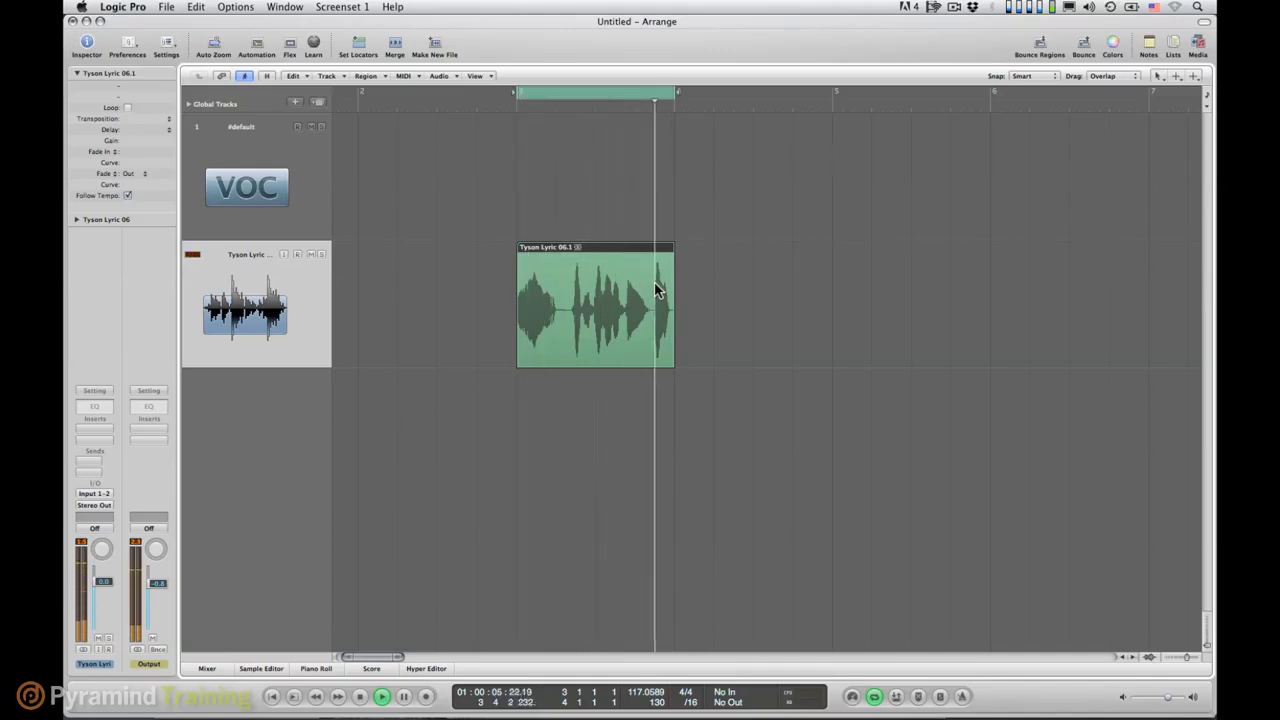
key(space)
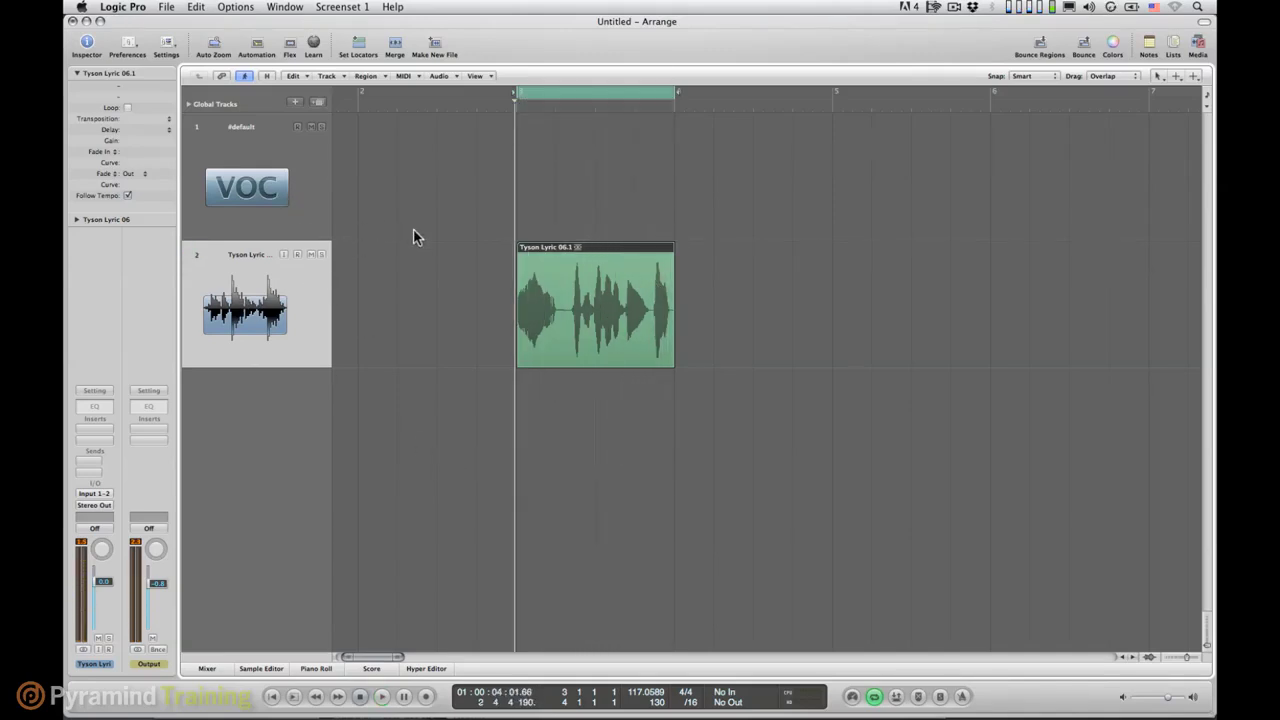
click(291, 218)
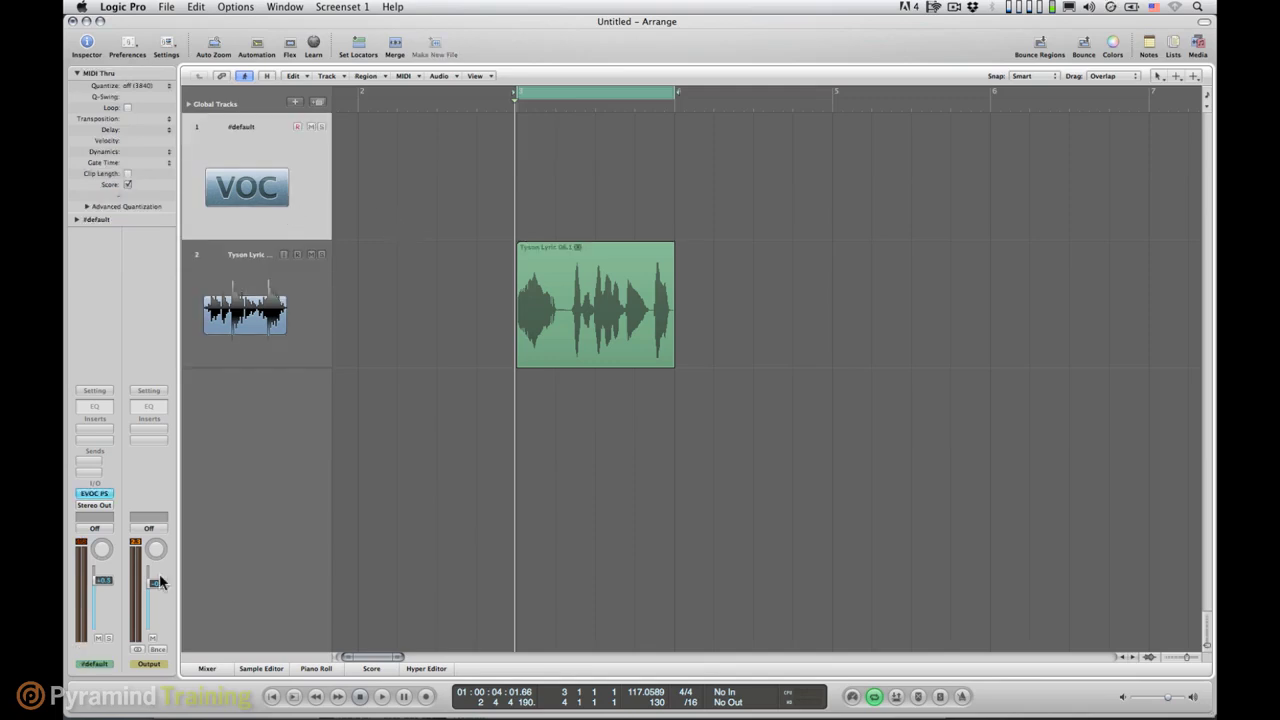
click(100, 494)
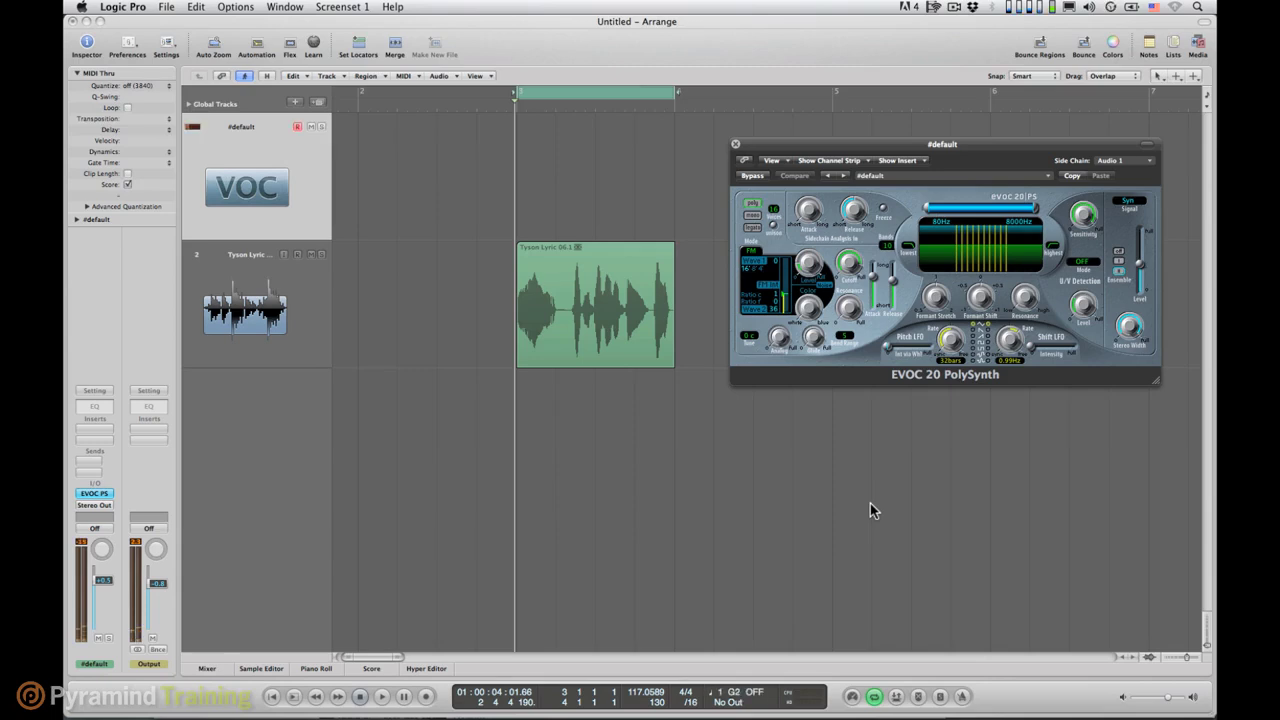
Step: Reset the instrument volume to 0.0 dB and side-chain the Tyson Lyric vocal (Audio 1)
alt+click(103, 583)
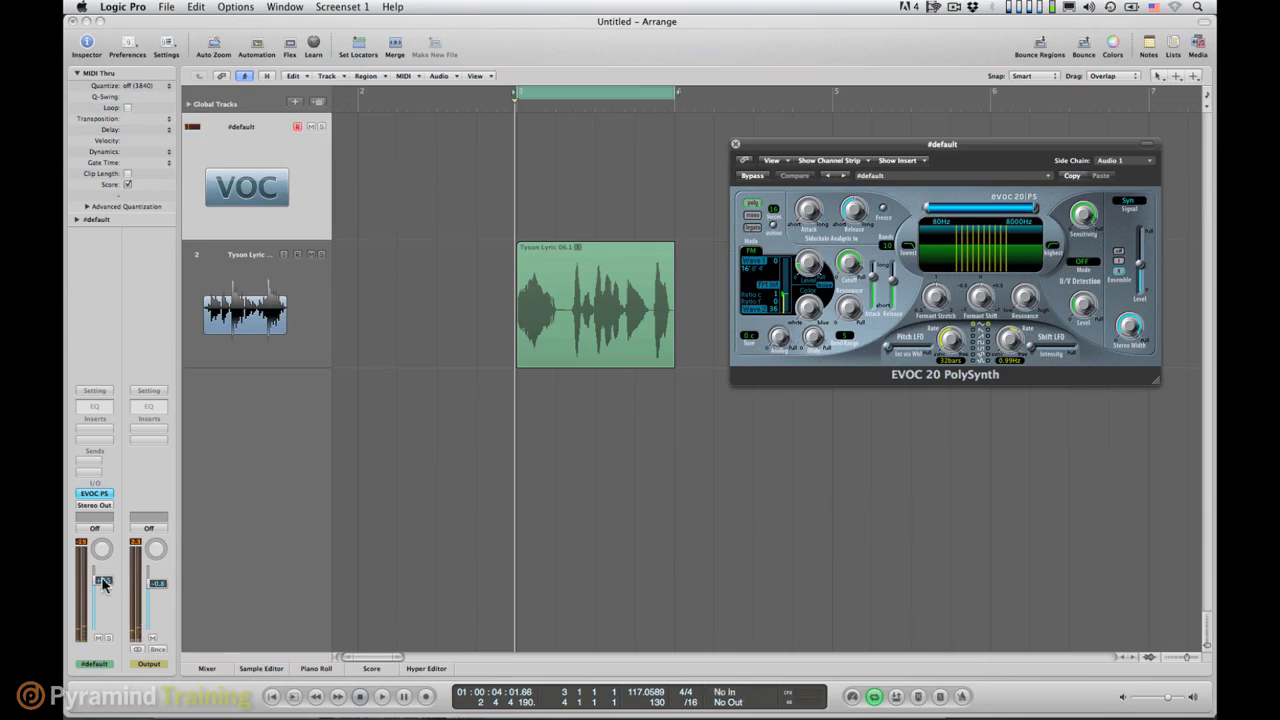
click(299, 296)
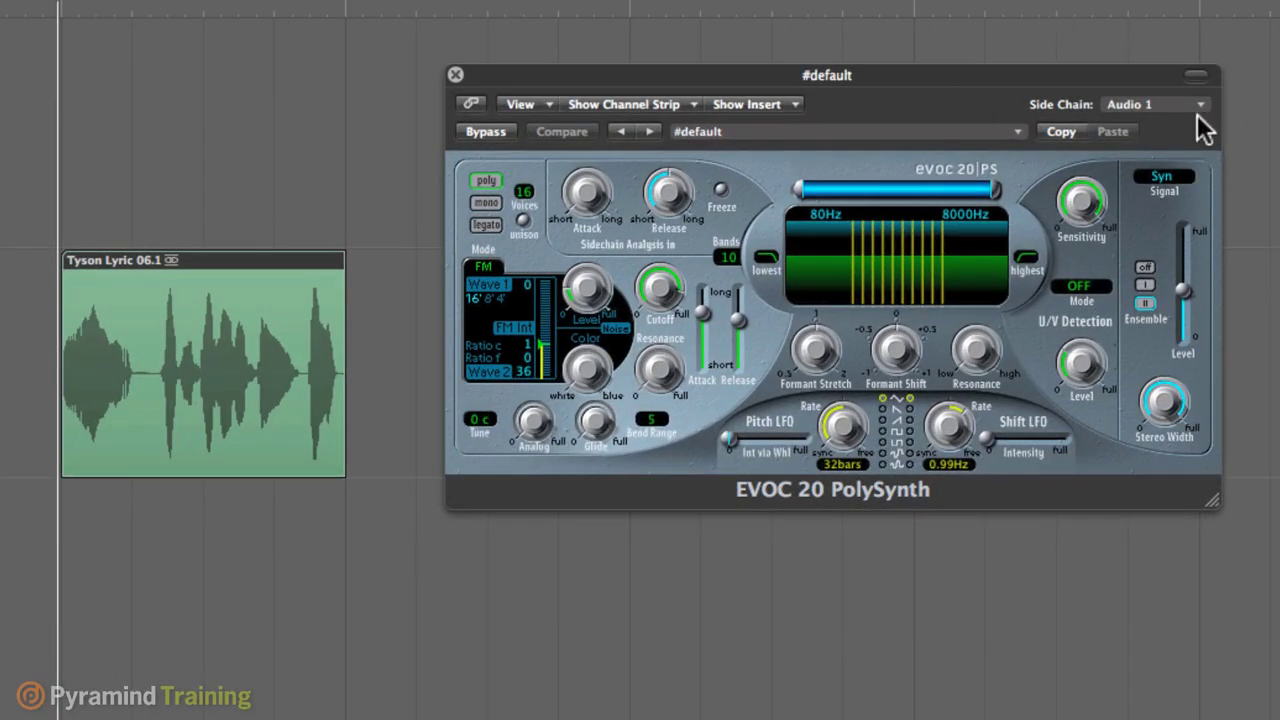
click(1199, 108)
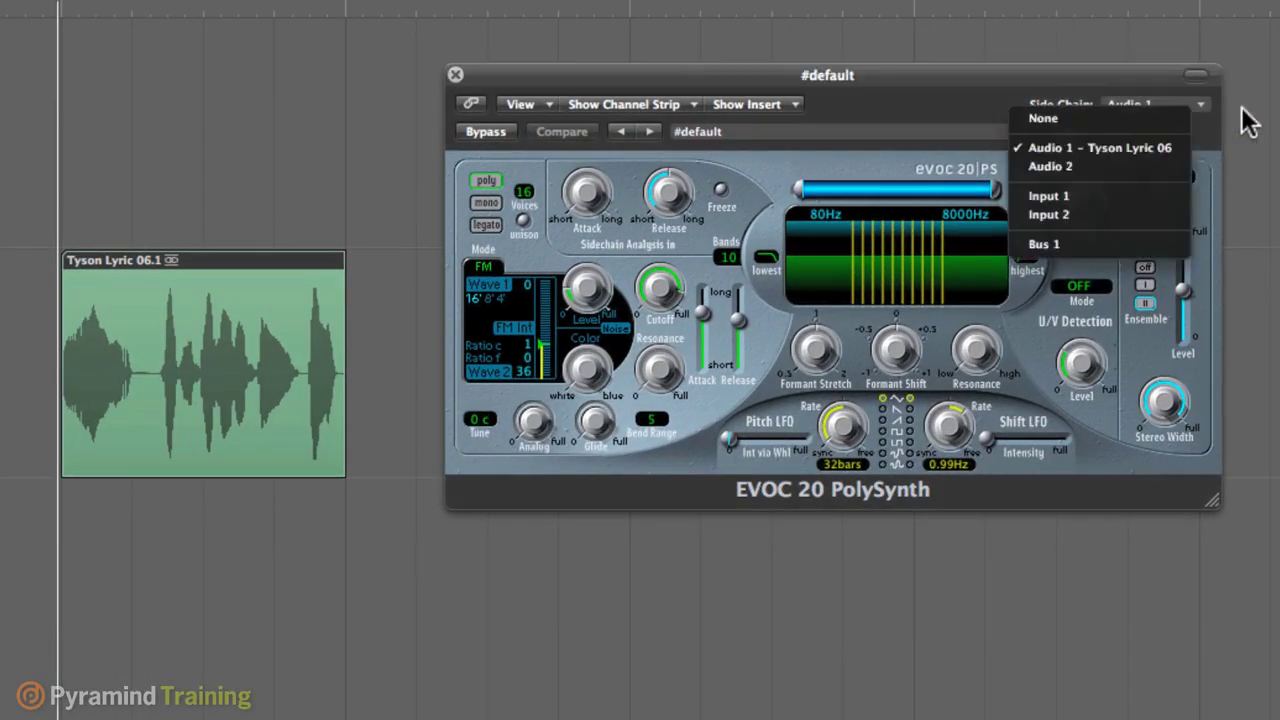
click(1162, 150)
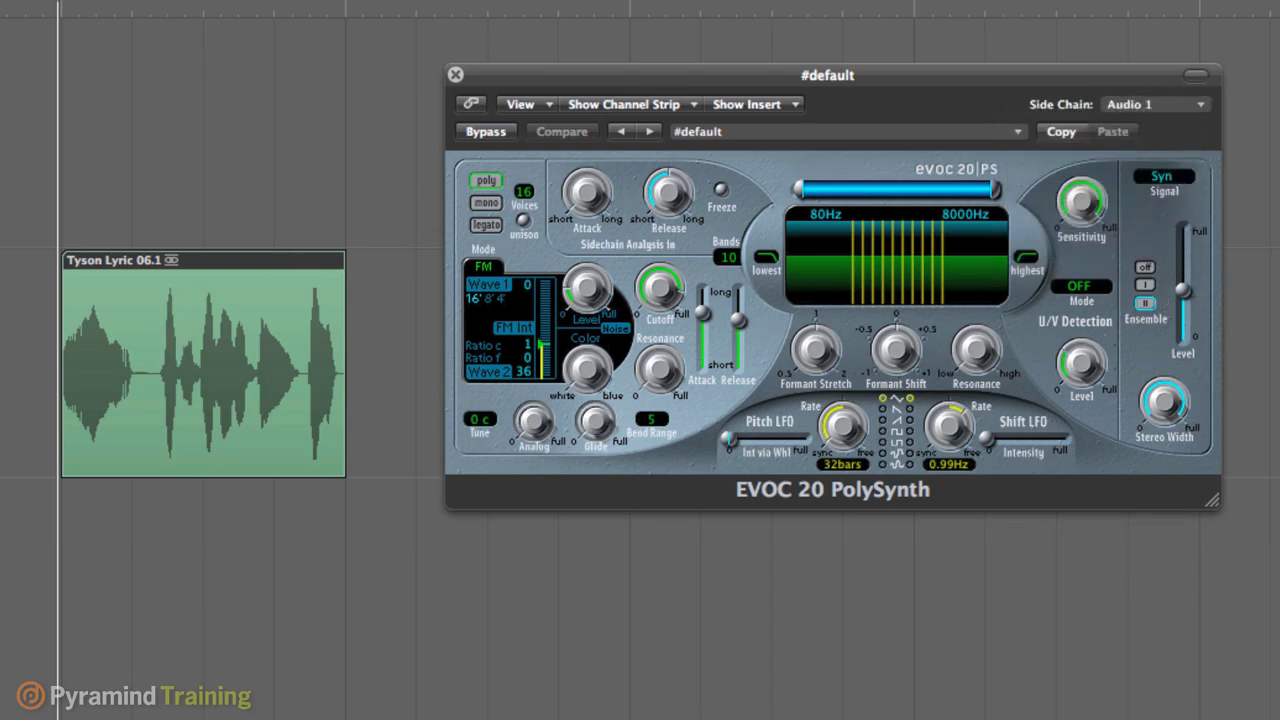
Step: Audition the Syn and then Ana output signals during playback
click(1163, 180)
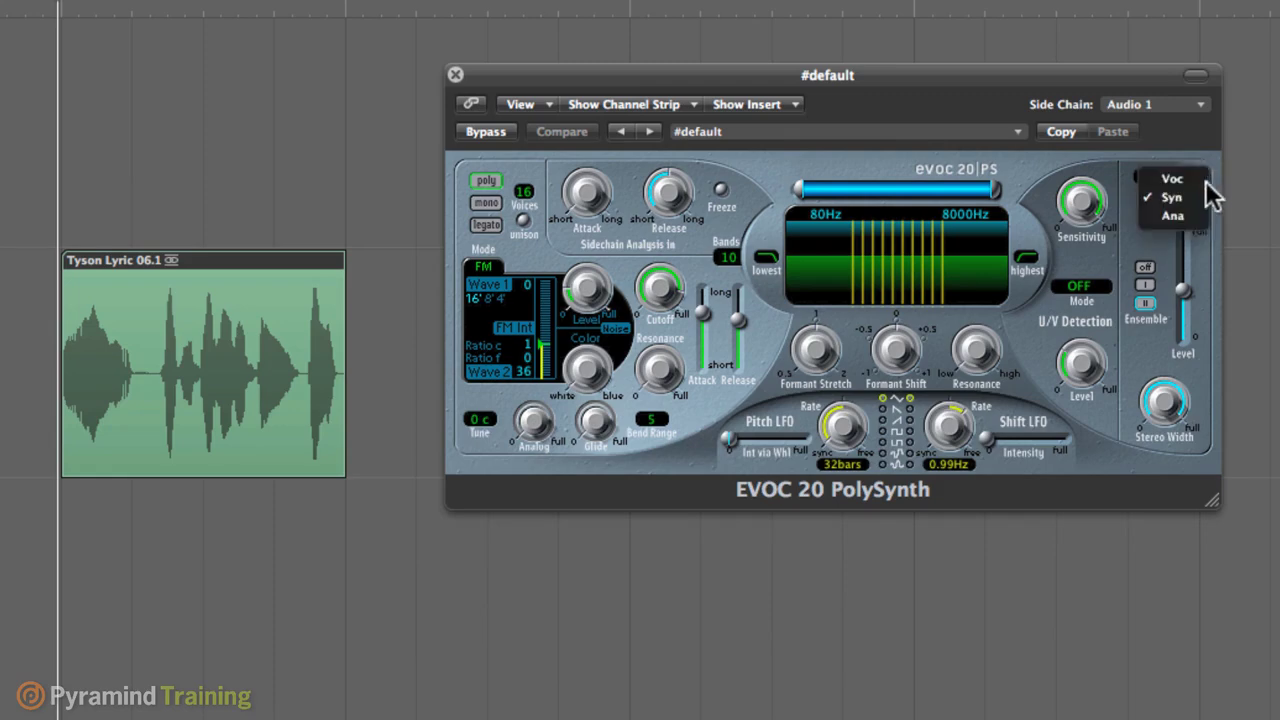
click(1110, 320)
click(1165, 180)
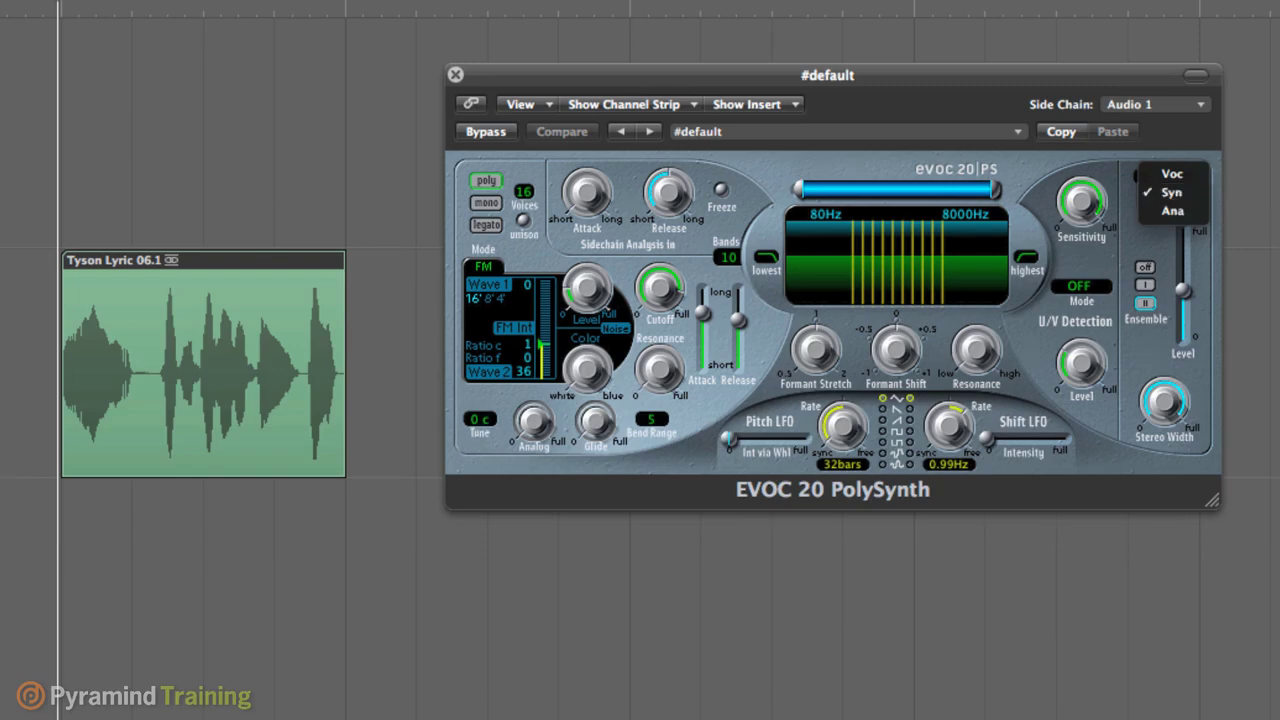
click(1210, 155)
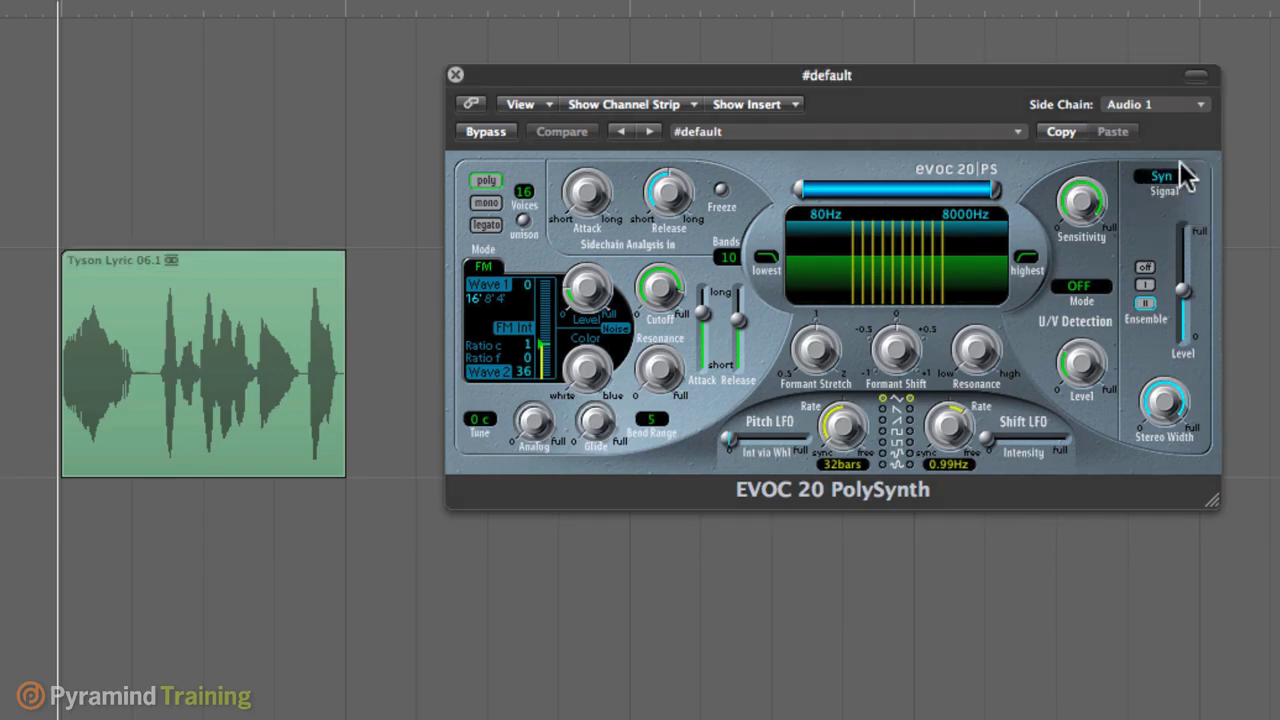
click(1170, 180)
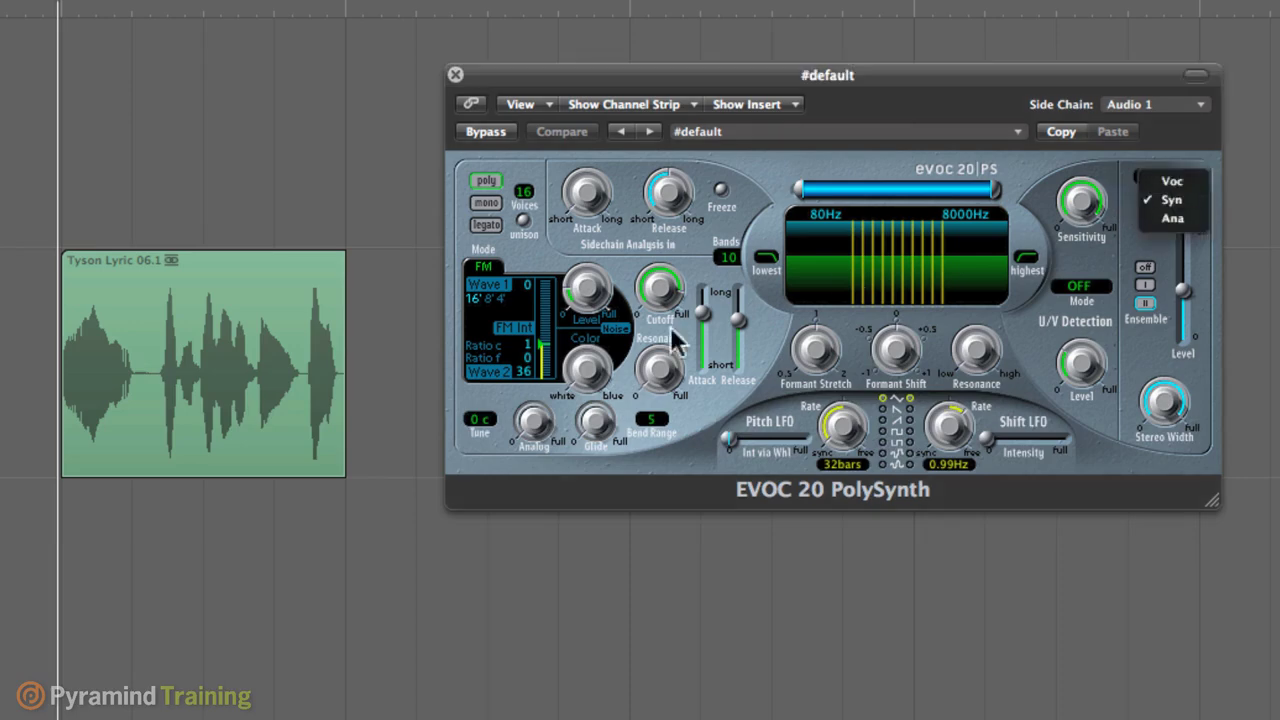
click(1193, 221)
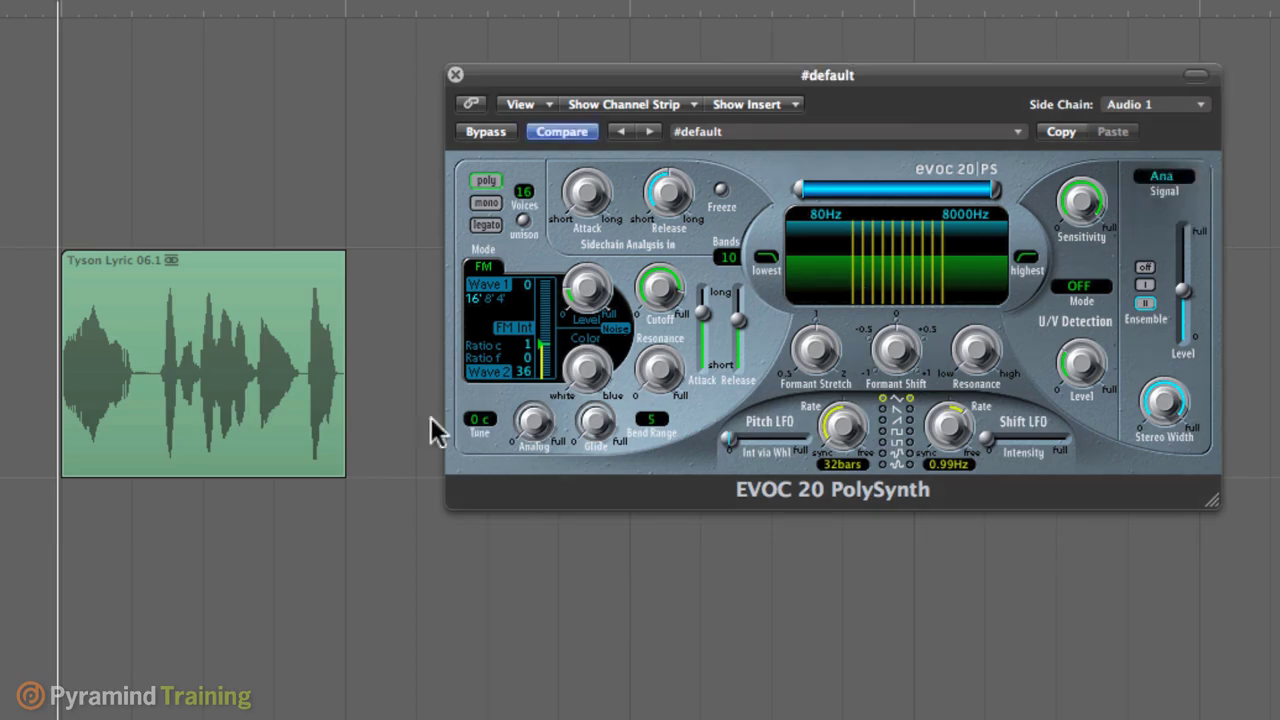
key(space)
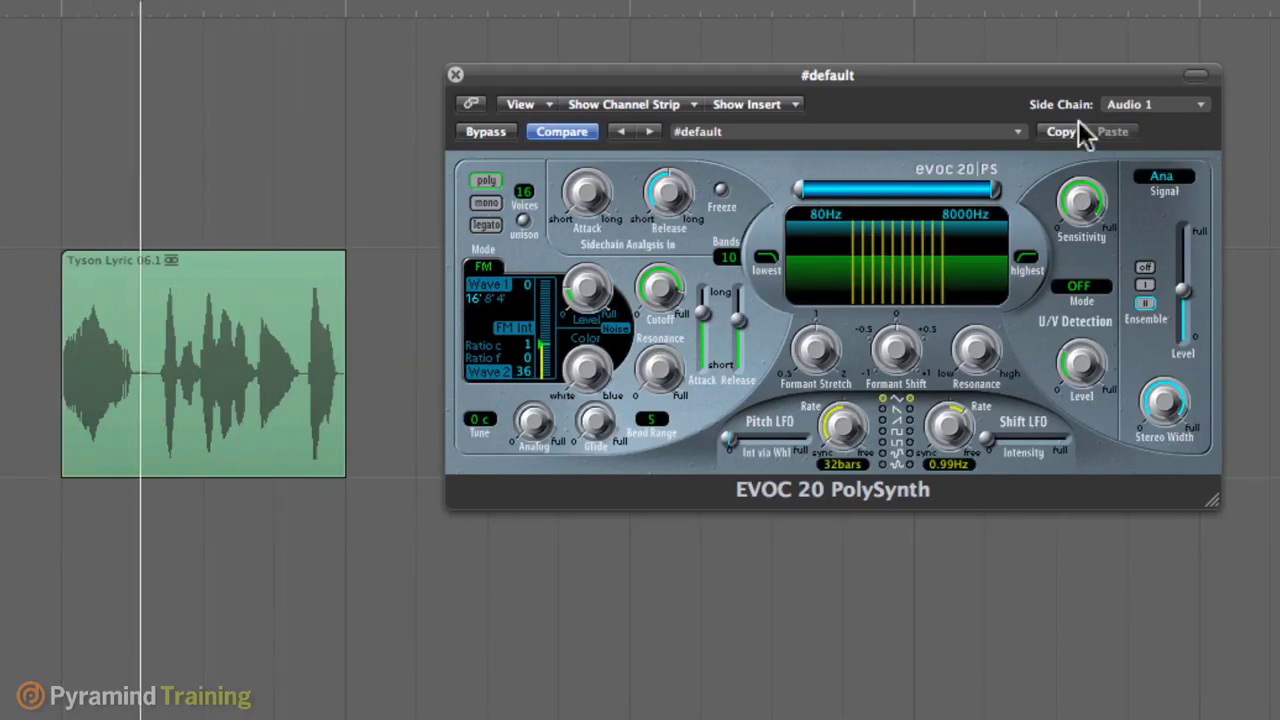
Step: Keep the vocal as side-chain source and switch the output signal to Voc
click(1145, 108)
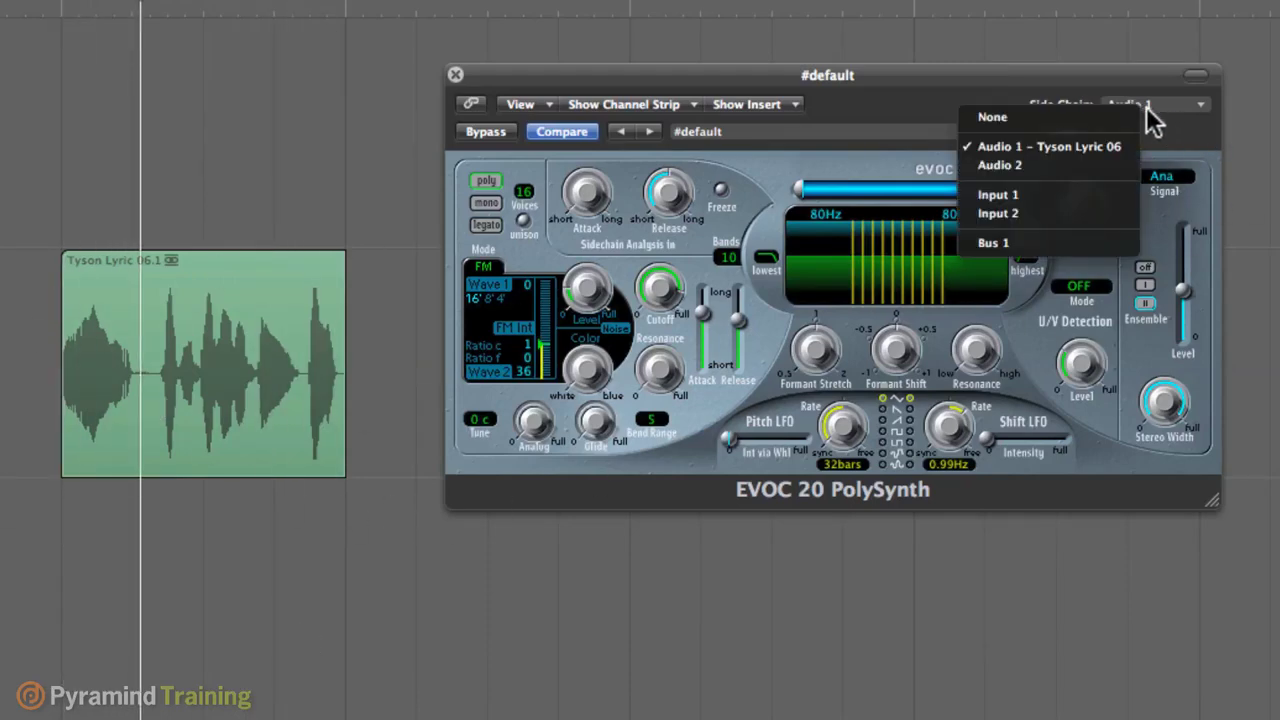
click(1211, 112)
click(1170, 179)
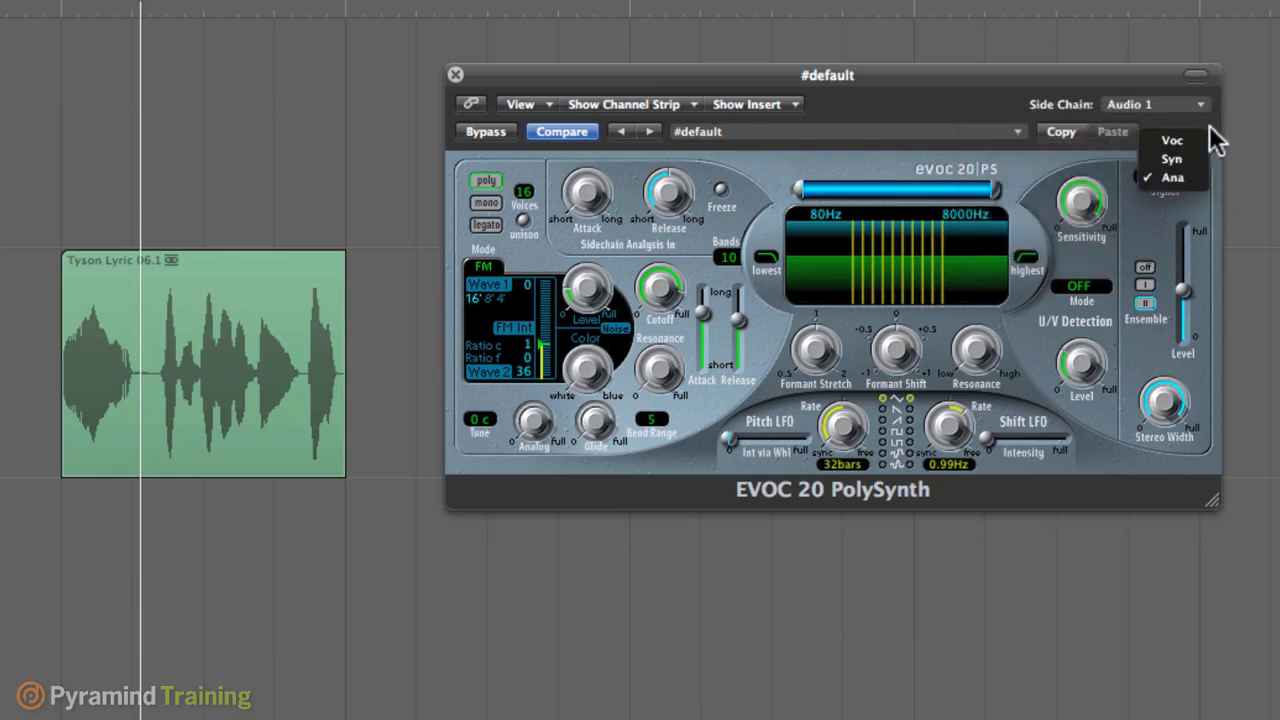
click(1188, 140)
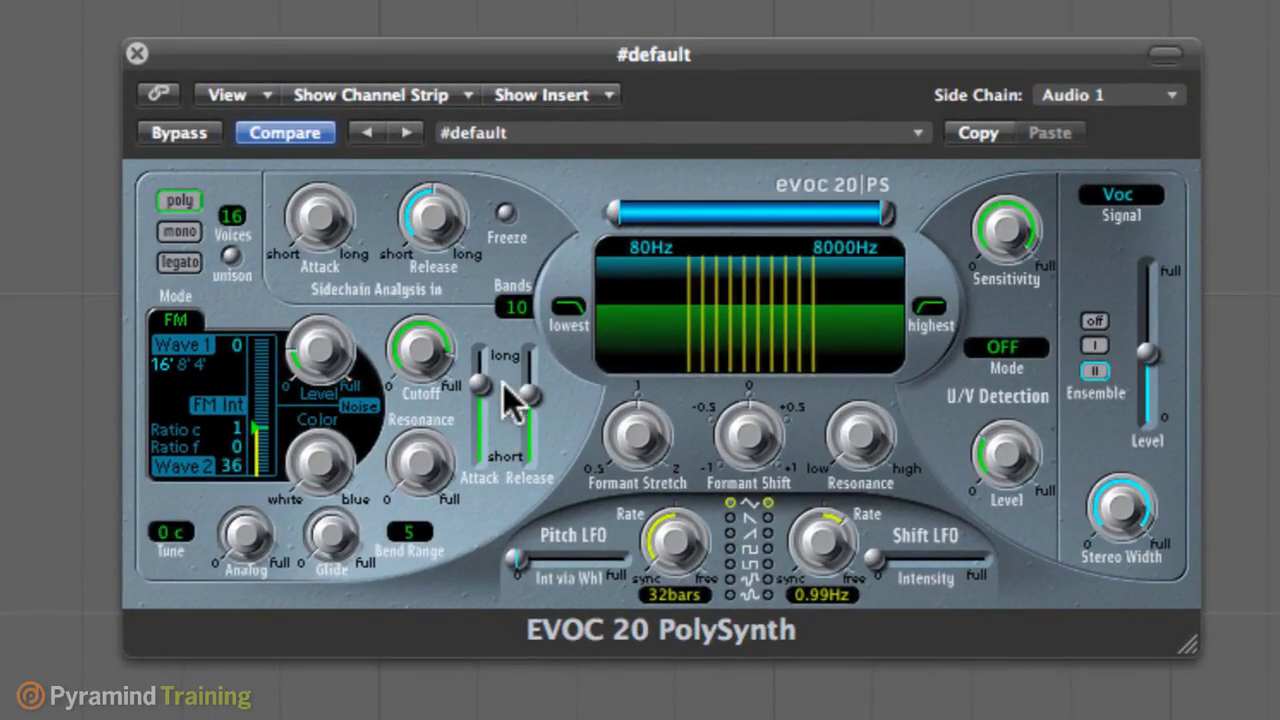
Step: Drop the envelope attack and release to minimum and set analysis attack to 0.49ms
drag(480, 383, 480, 455)
drag(530, 393, 530, 457)
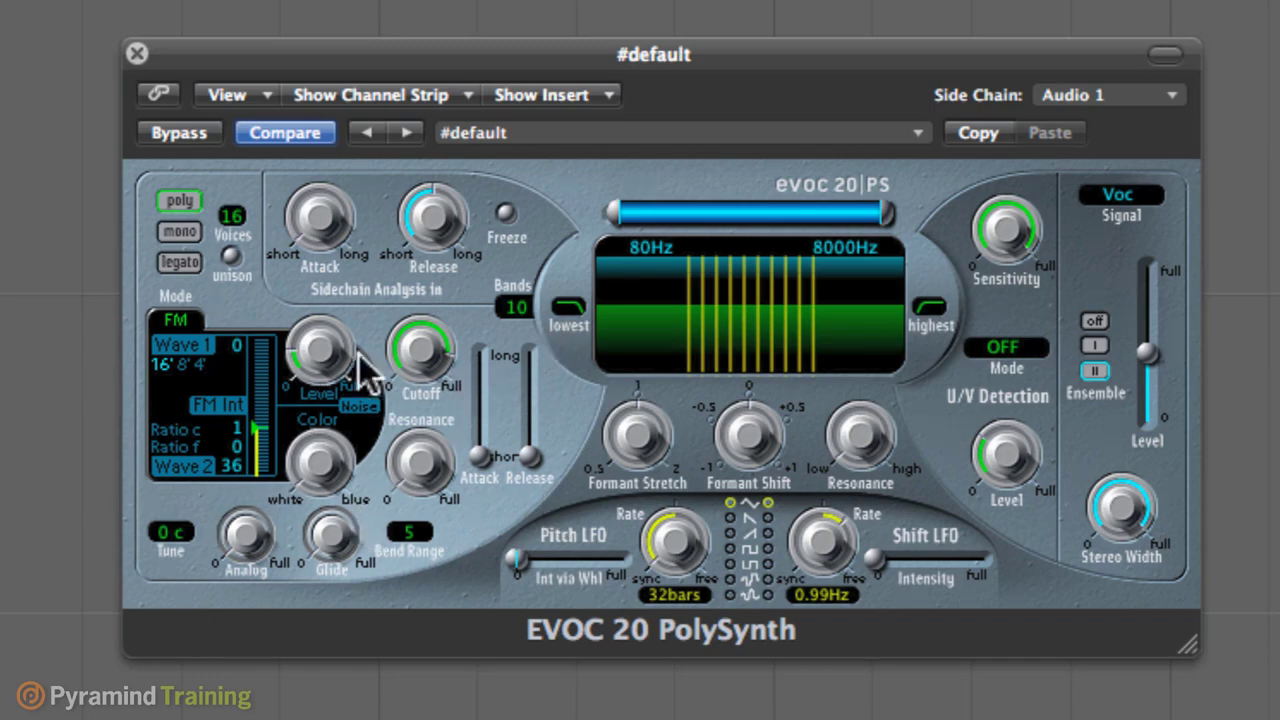
mouse_move(296, 200)
mouse_down()
mouse_move(305, 185)
mouse_move(311, 212)
mouse_up()
drag(430, 212, 420, 365)
mouse_move(309, 214)
mouse_down()
mouse_move(323, 334)
mouse_move(312, 195)
mouse_move(322, 208)
mouse_up()
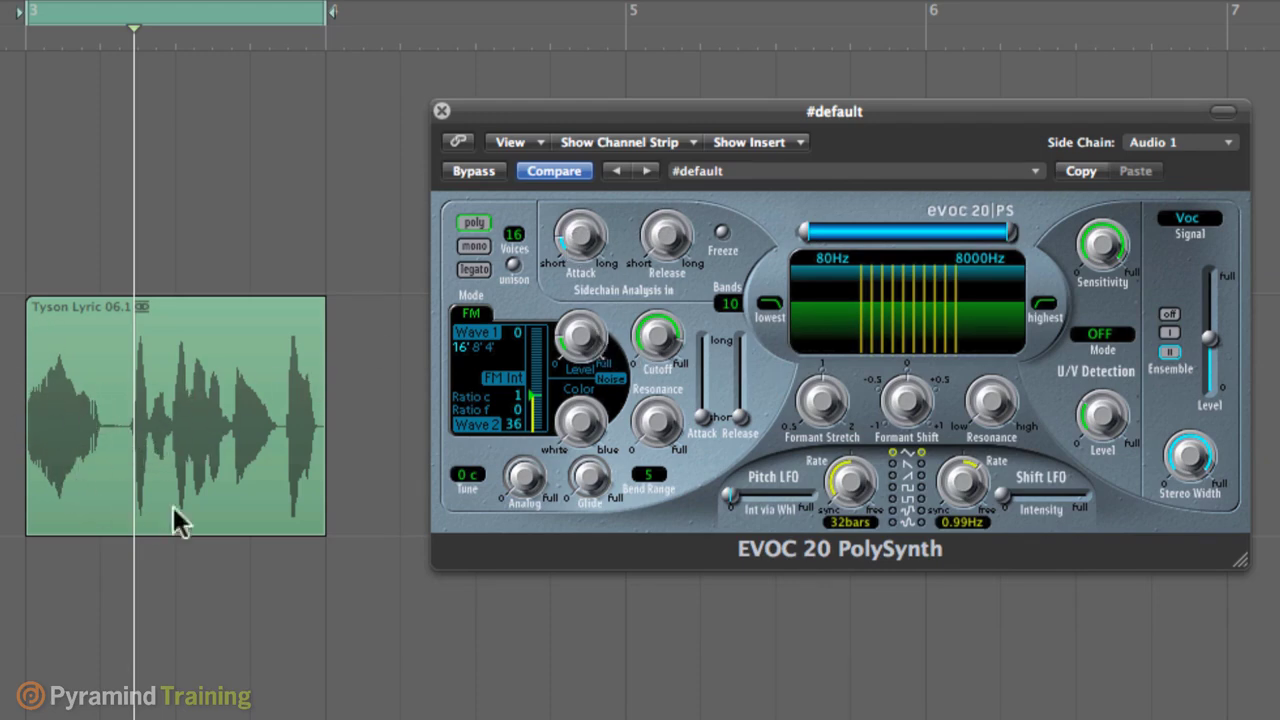
Step: Set side-chain analysis attack to 0.28ms and release to about 2.1ms, then play back
mouse_move(600, 237)
mouse_down()
mouse_move(574, 261)
mouse_move(551, 217)
mouse_move(586, 234)
mouse_move(583, 250)
mouse_up()
mouse_move(672, 248)
mouse_down()
mouse_move(667, 262)
mouse_move(663, 137)
mouse_move(663, 229)
mouse_up()
mouse_move(662, 195)
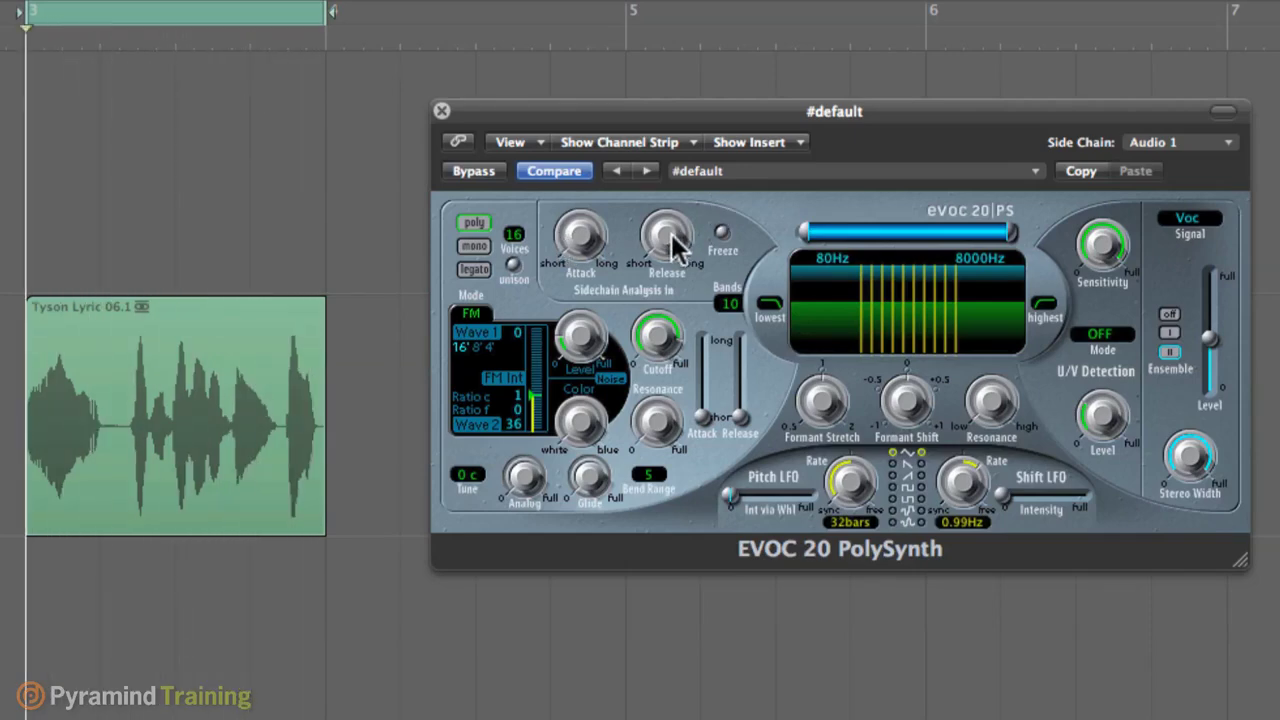
mouse_move(672, 240)
drag(672, 240, 650, 220)
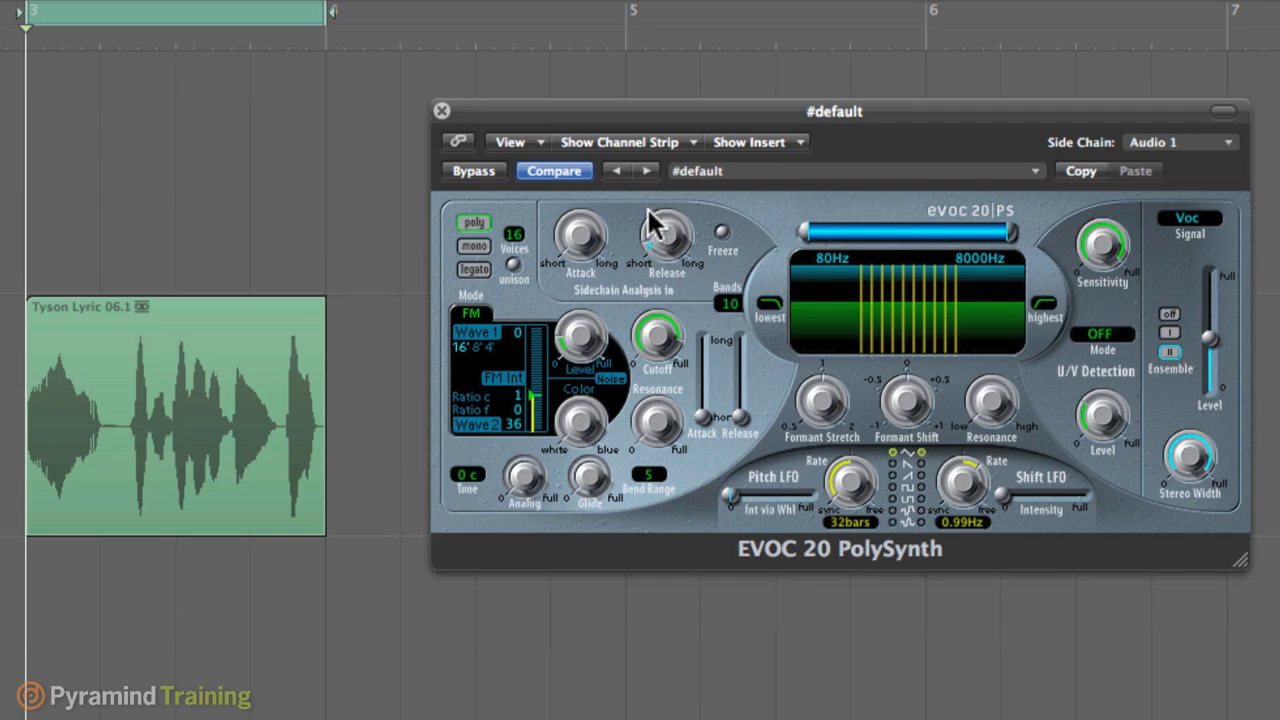
key(space)
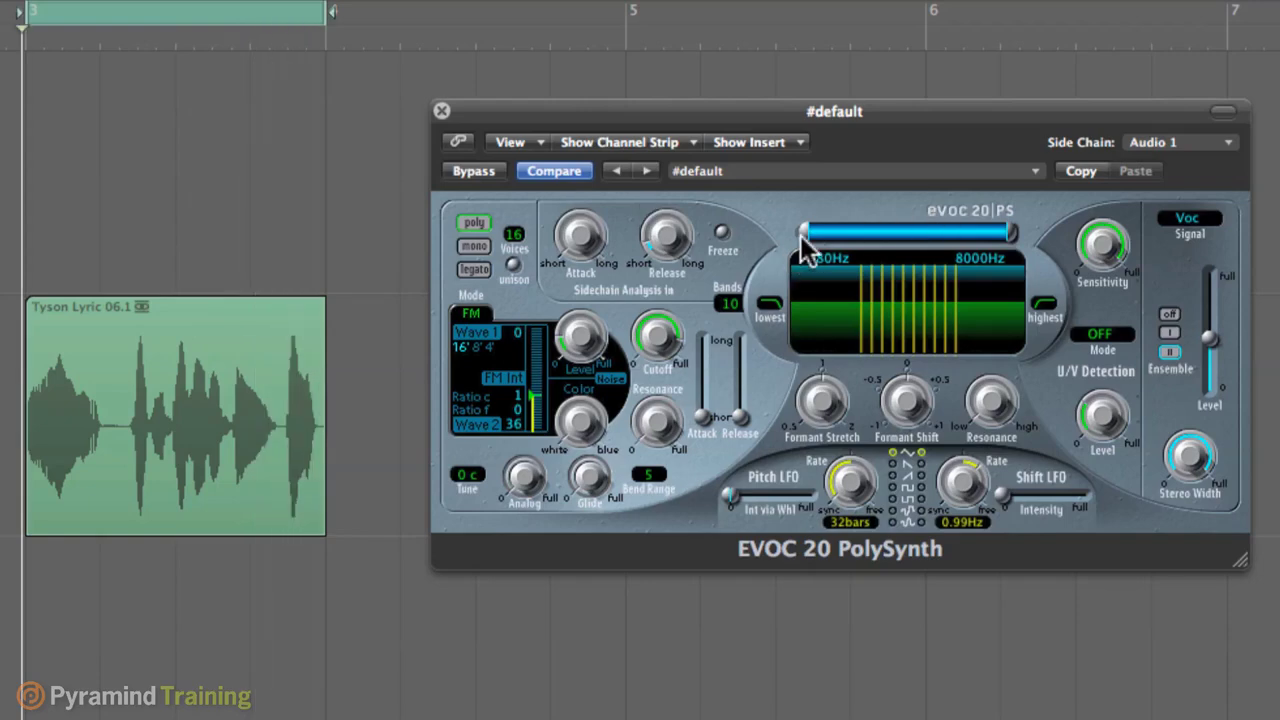
Step: Raise the lowest analysed frequency from 75Hz through 130Hz to settle at about 190Hz
drag(803, 233, 797, 258)
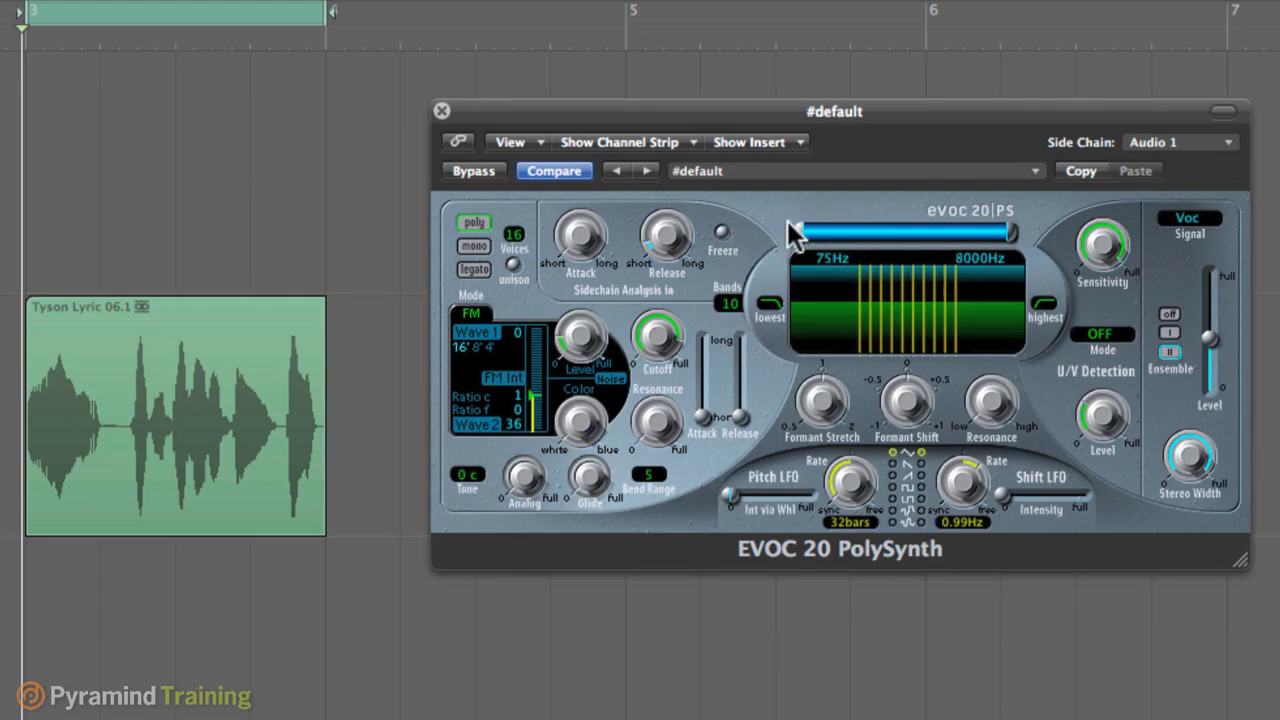
drag(797, 227, 873, 230)
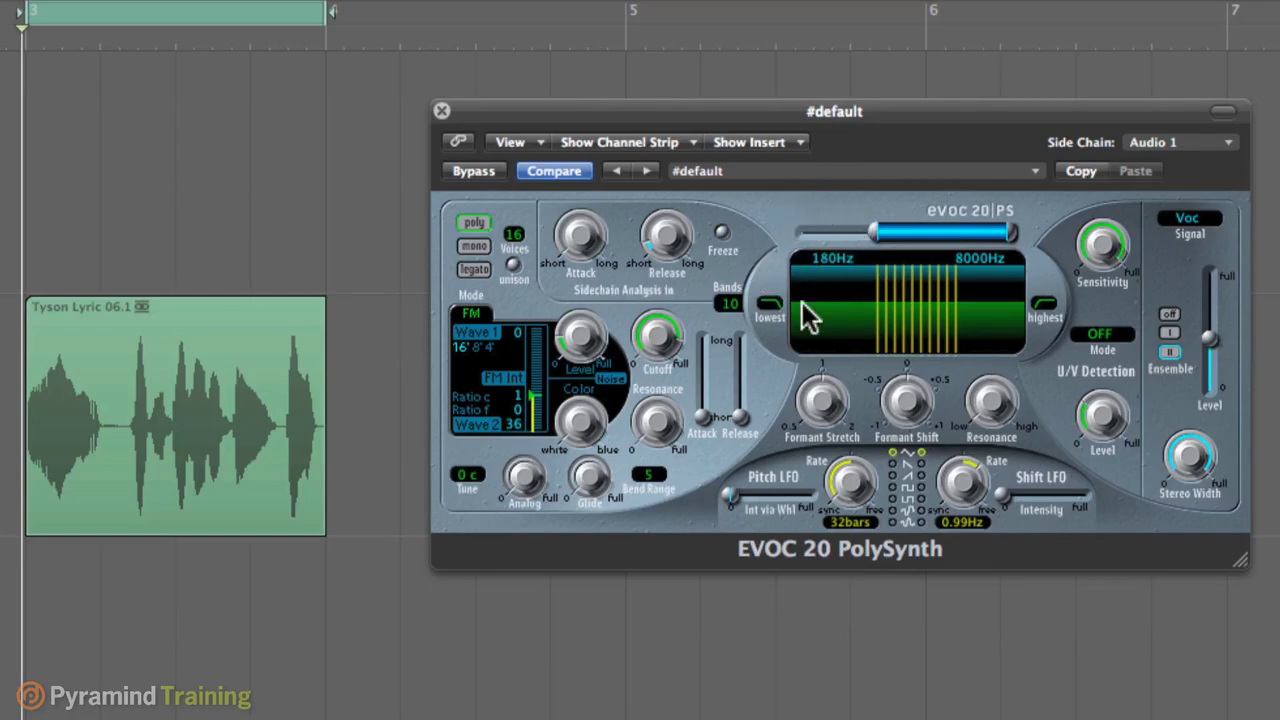
drag(872, 228, 878, 229)
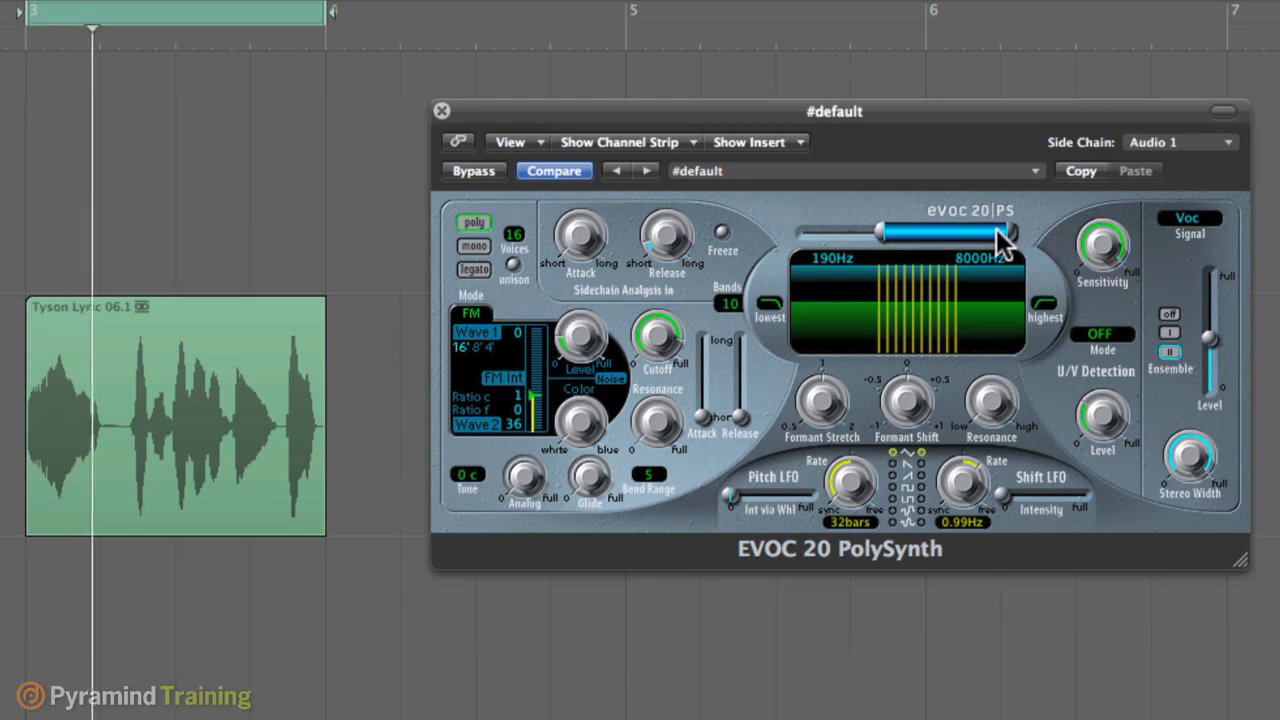
mouse_move(884, 238)
mouse_down()
mouse_move(800, 238)
mouse_move(889, 243)
mouse_up()
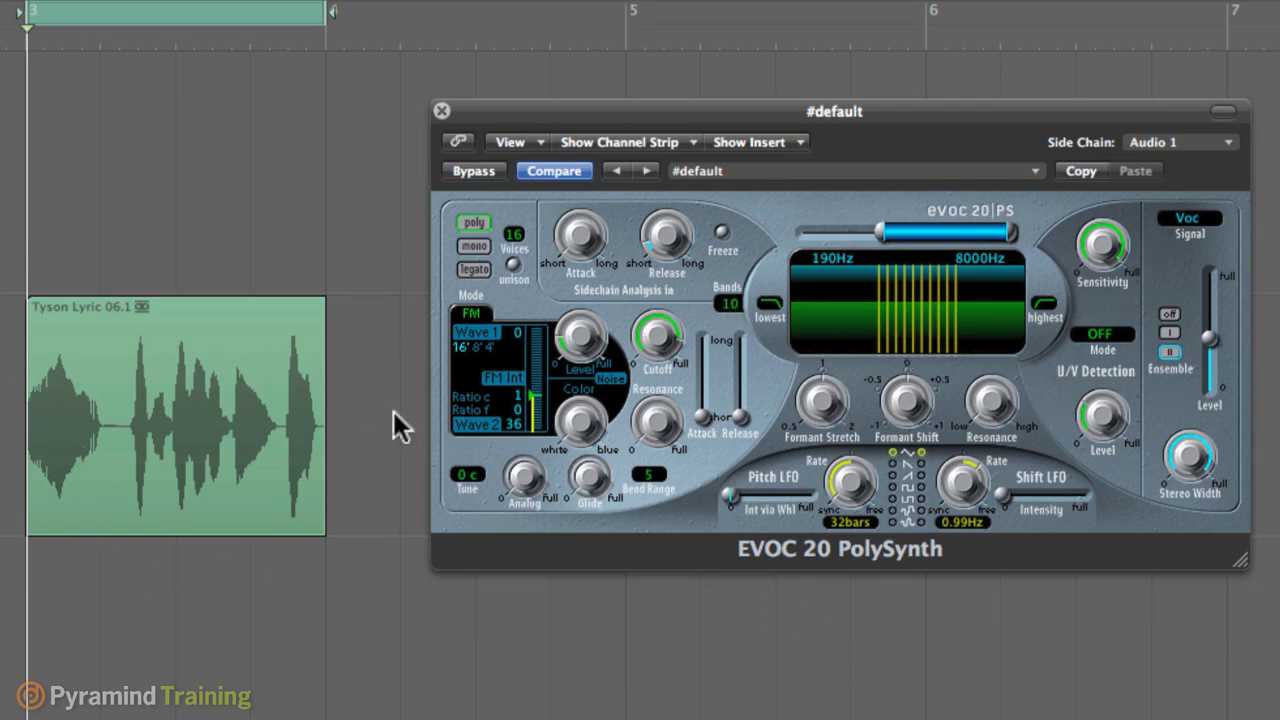
Step: Set the vocoder band count to 20, briefly trying 15 in between
drag(737, 285, 743, 233)
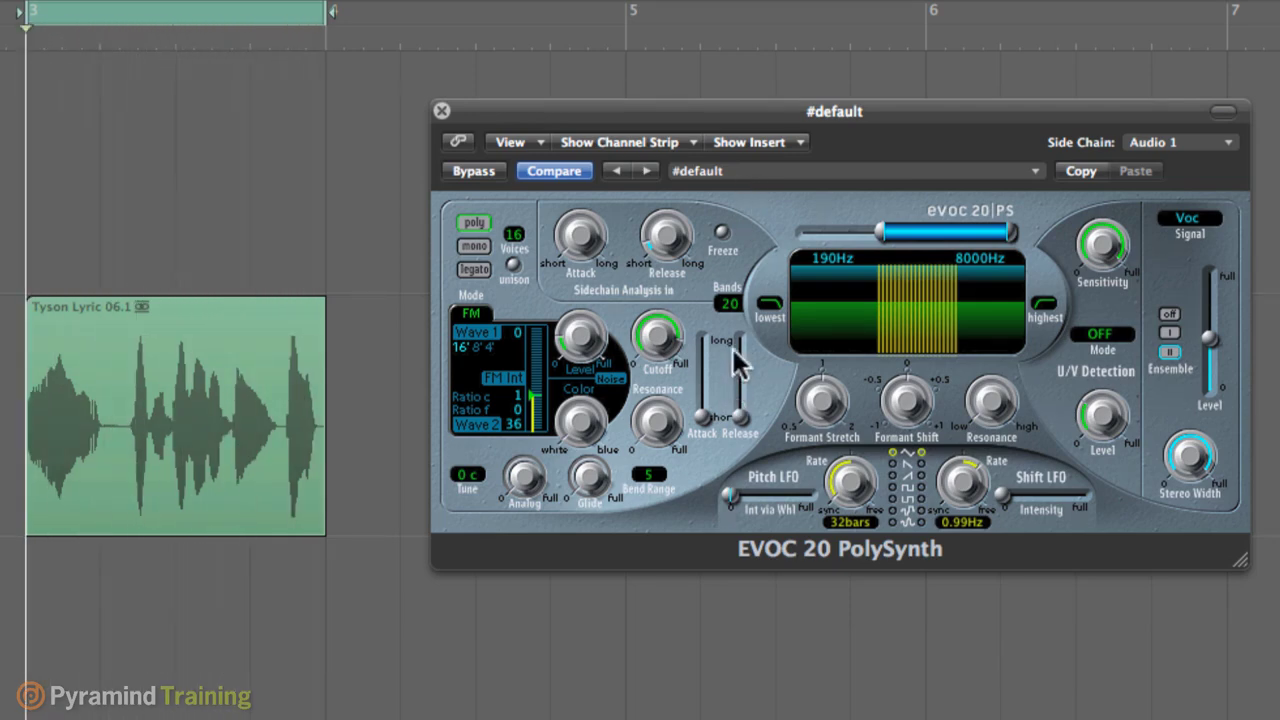
drag(728, 302, 731, 514)
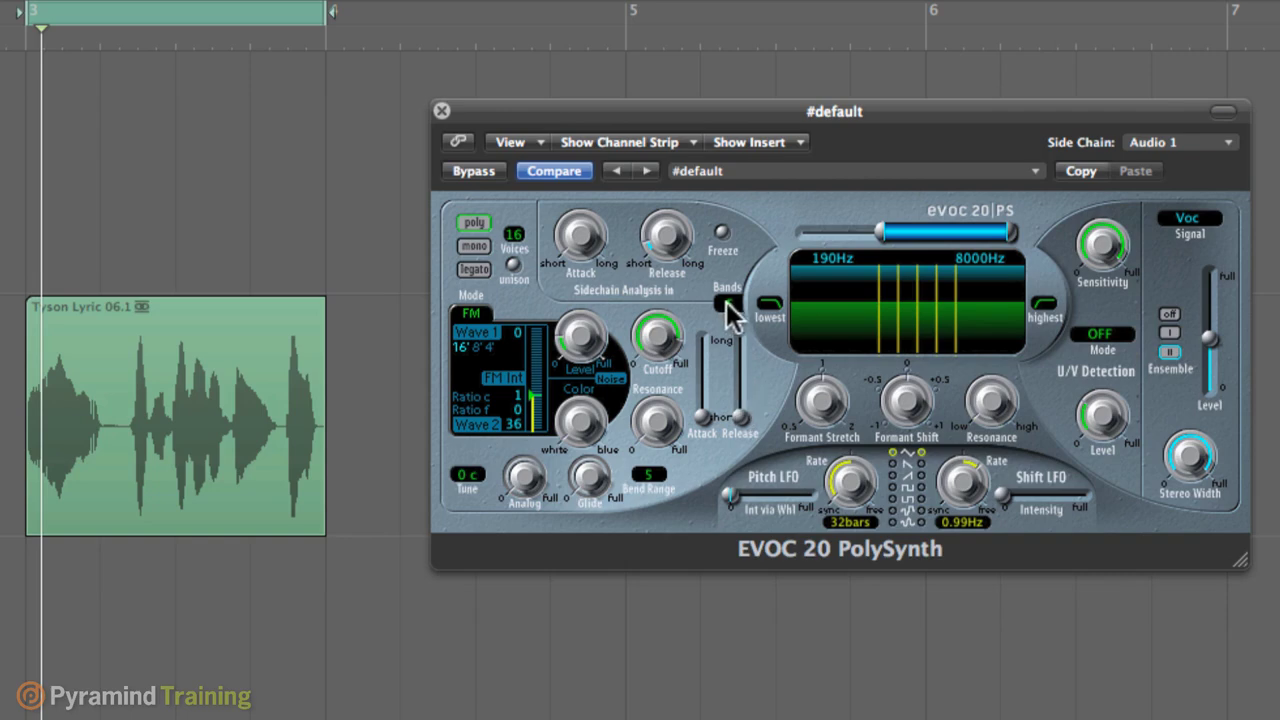
drag(725, 302, 735, 174)
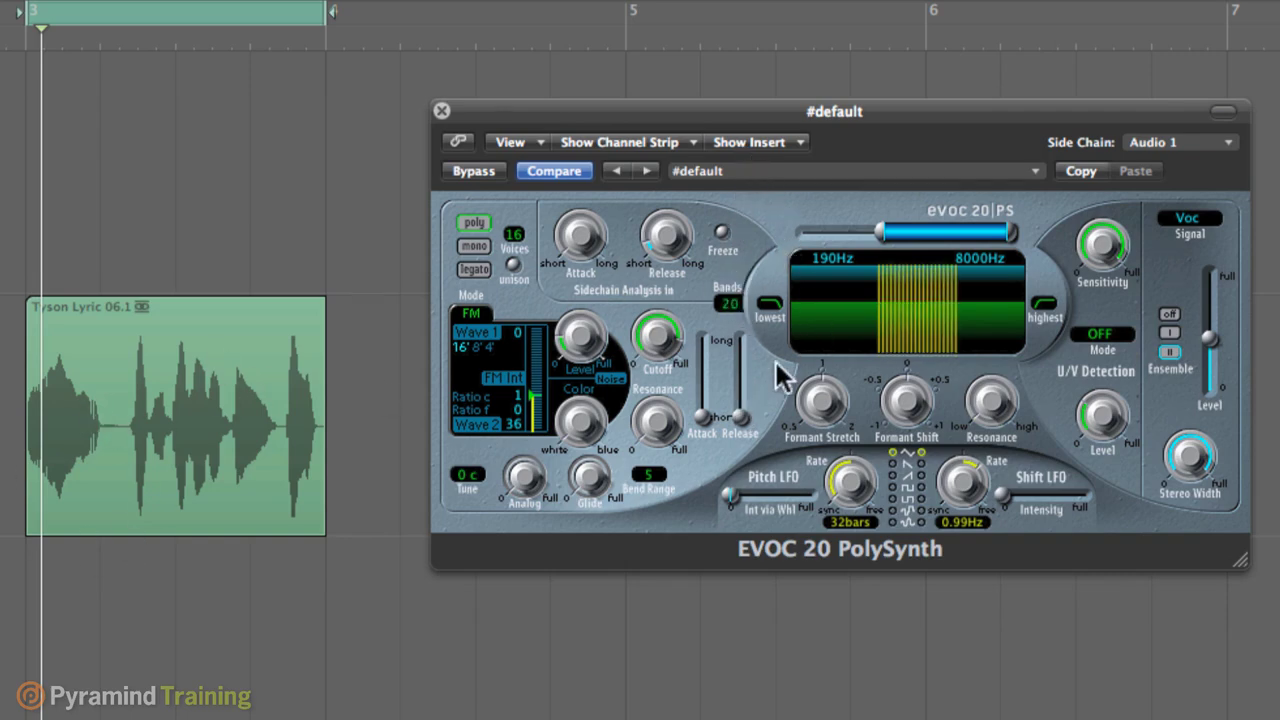
Step: Nudge formant shift up slightly, play the vocal, and adjust the Formant Stretch knob
mouse_move(903, 400)
mouse_down()
mouse_move(905, 300)
mouse_move(885, 558)
mouse_move(900, 400)
mouse_move(894, 423)
mouse_move(895, 412)
mouse_move(909, 391)
mouse_move(915, 526)
mouse_move(919, 514)
mouse_move(905, 490)
mouse_move(894, 505)
mouse_move(888, 458)
mouse_move(903, 343)
mouse_move(897, 510)
mouse_move(894, 412)
mouse_up()
key(space)
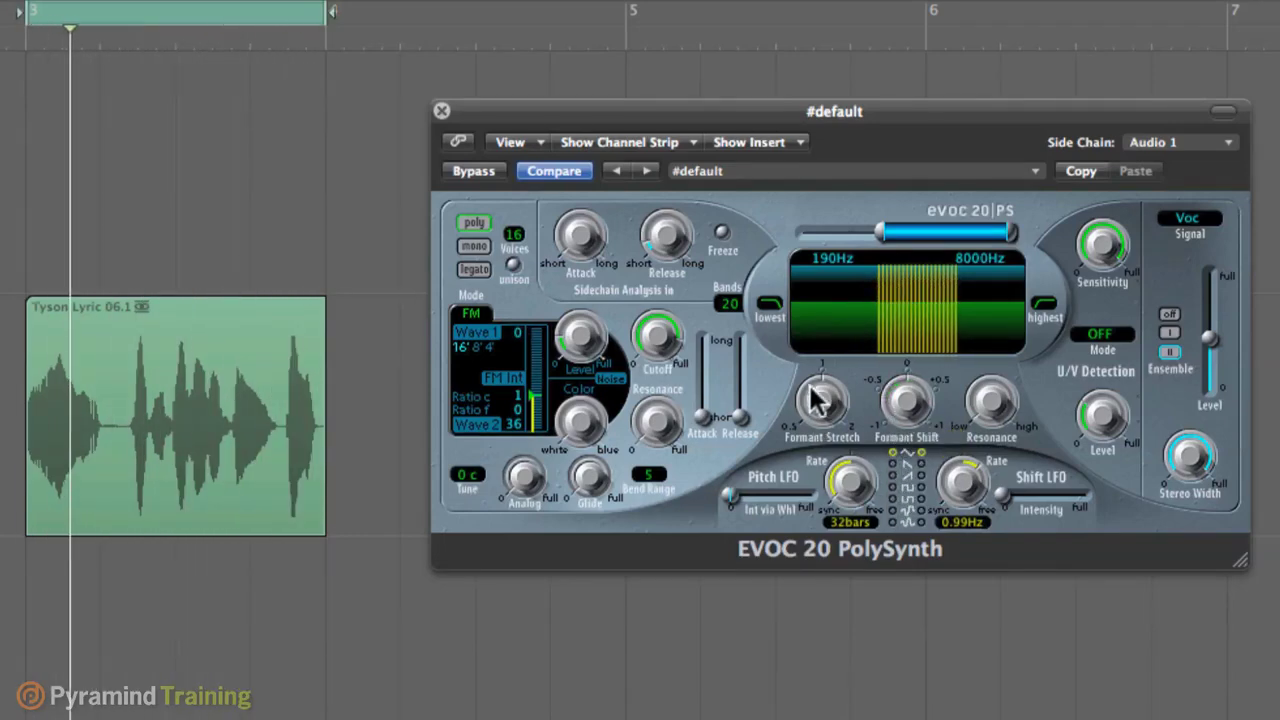
drag(820, 400, 792, 455)
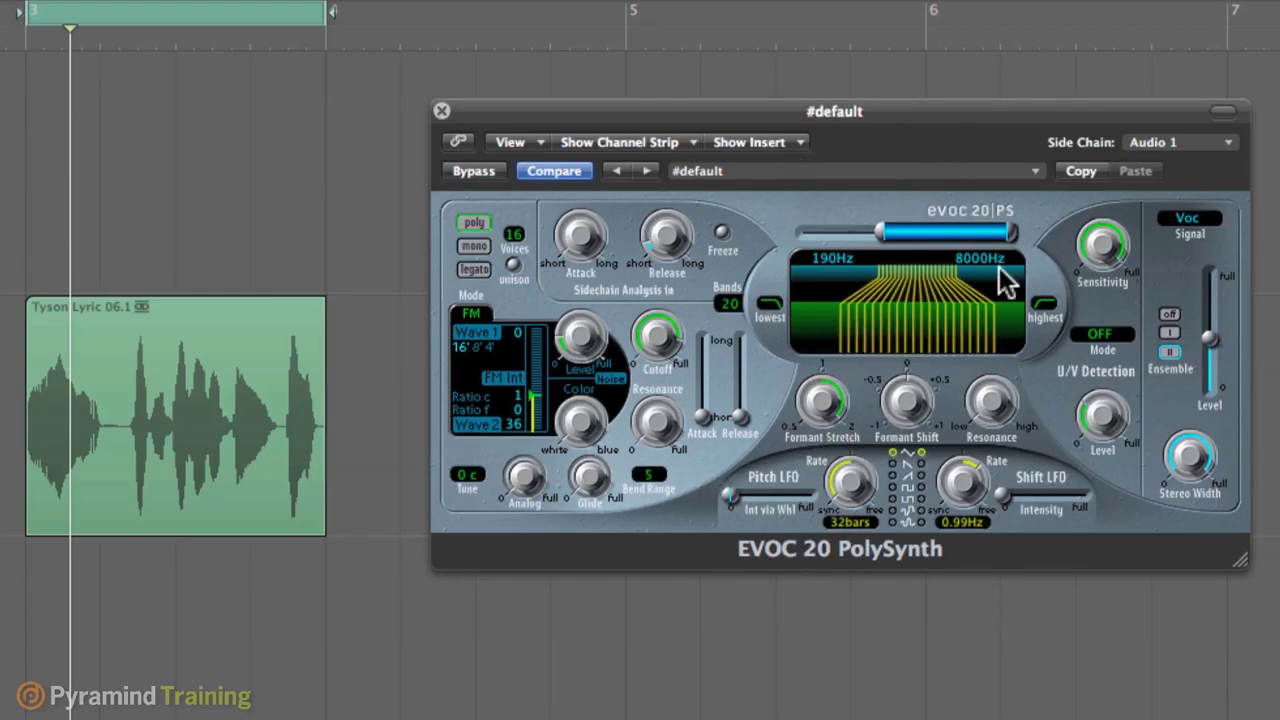
Step: Turn formant stretch down to about 0.7 and raise the resonance
click(825, 400)
drag(825, 400, 830, 599)
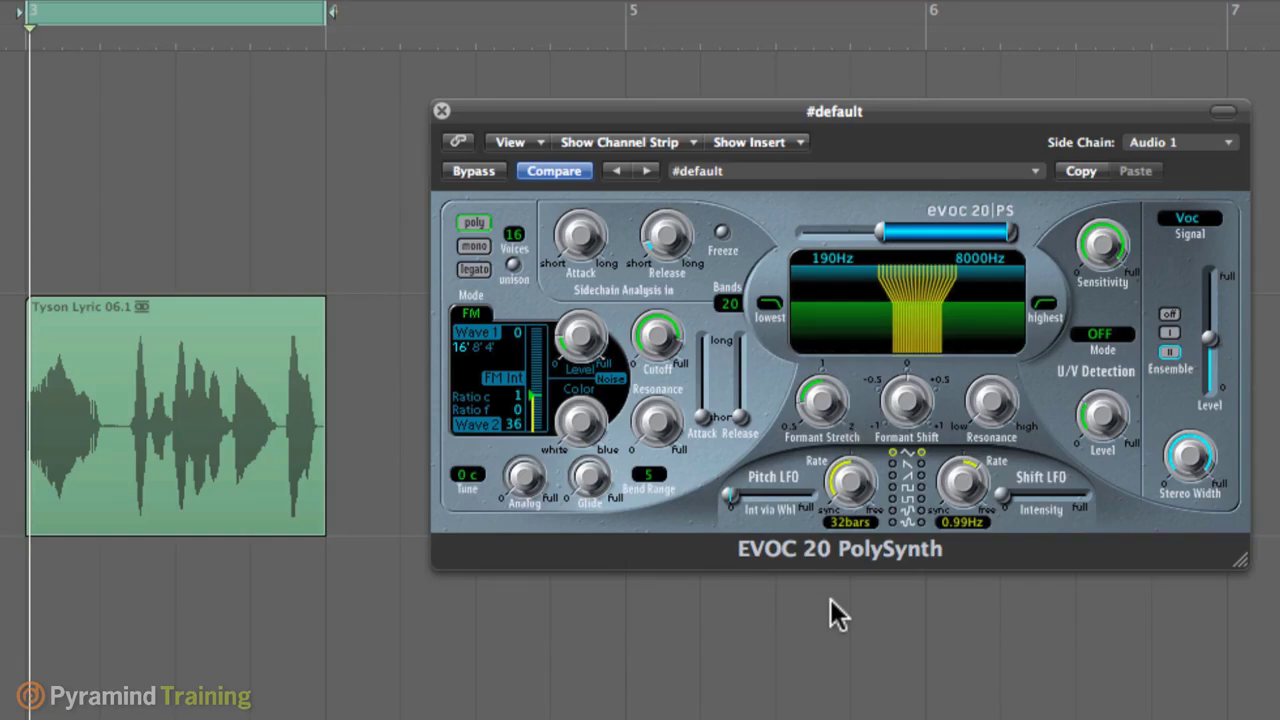
click(820, 405)
drag(814, 391, 786, 379)
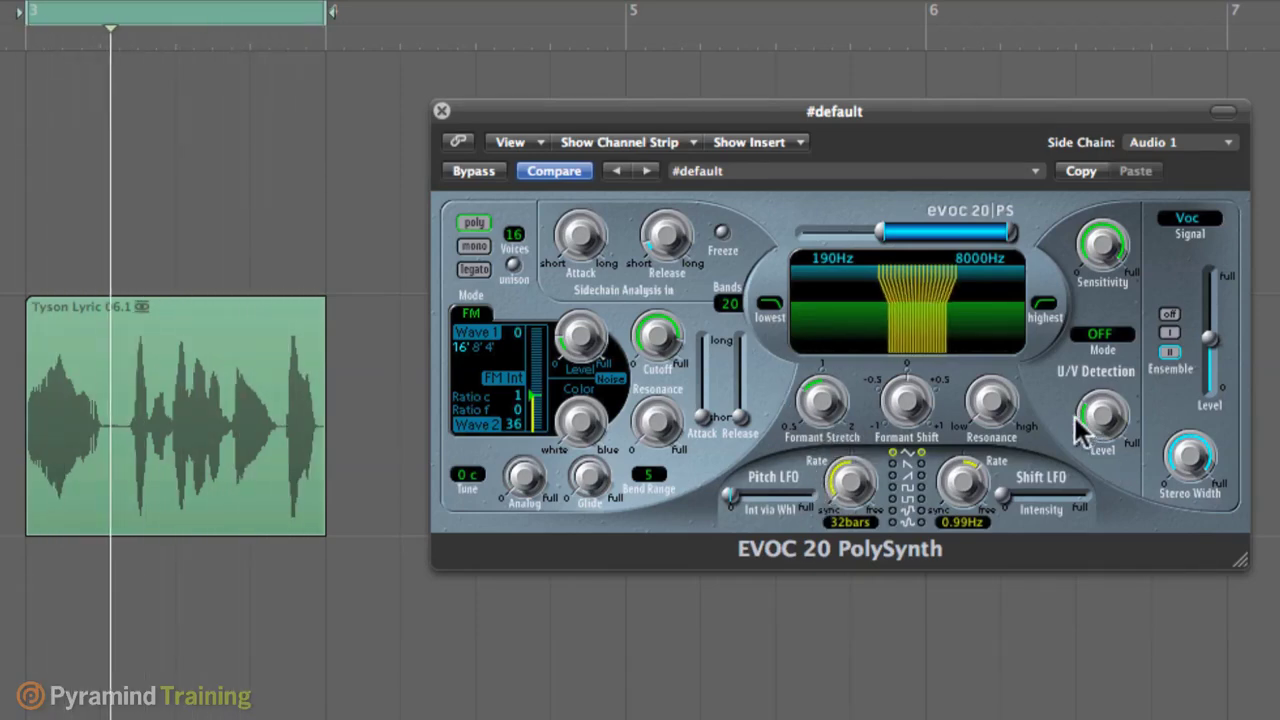
click(991, 401)
drag(991, 401, 1023, 286)
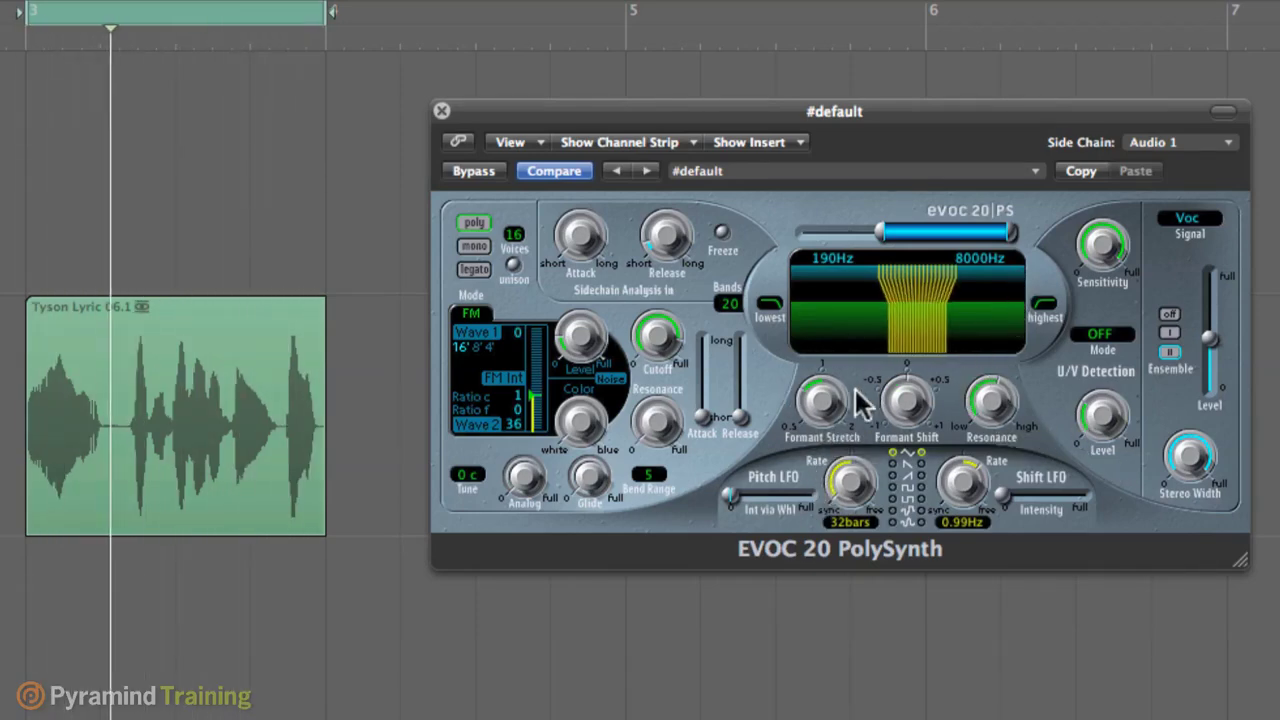
click(990, 400)
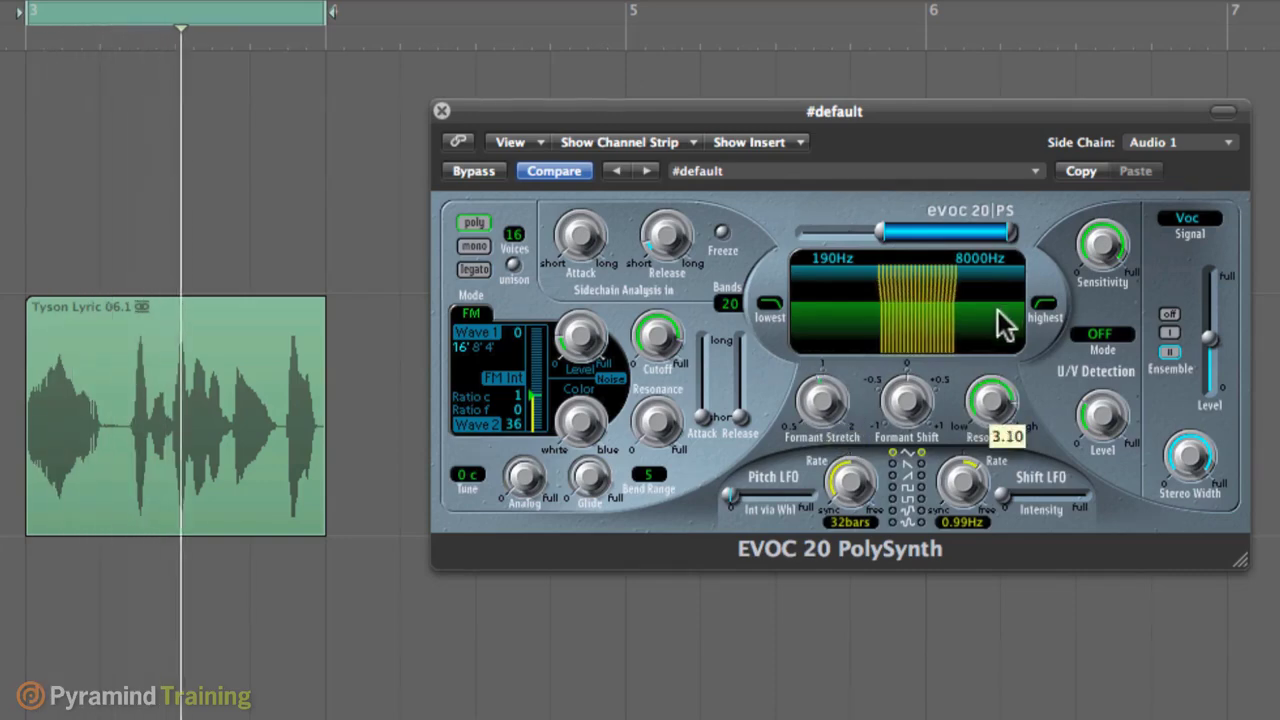
Step: Rework formant shift and resonance, and raise formant stretch to about 1.30
click(820, 396)
drag(905, 401, 907, 386)
drag(990, 398, 971, 691)
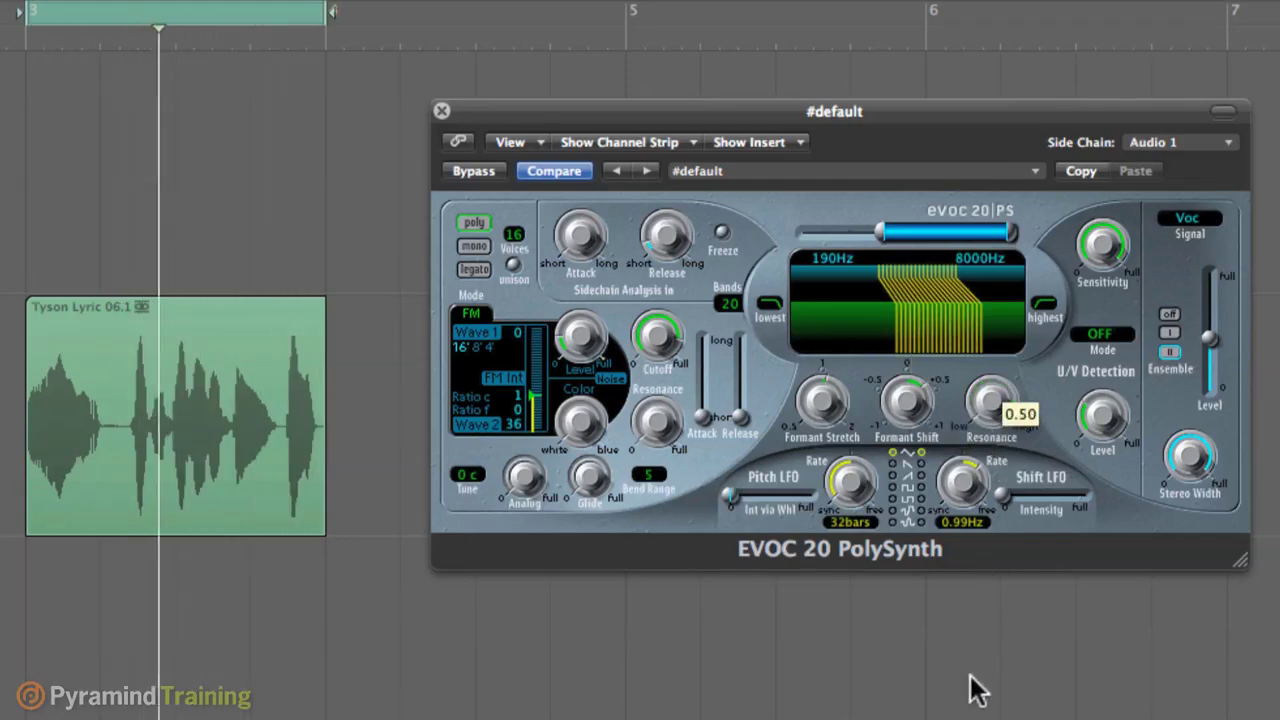
drag(908, 392, 902, 462)
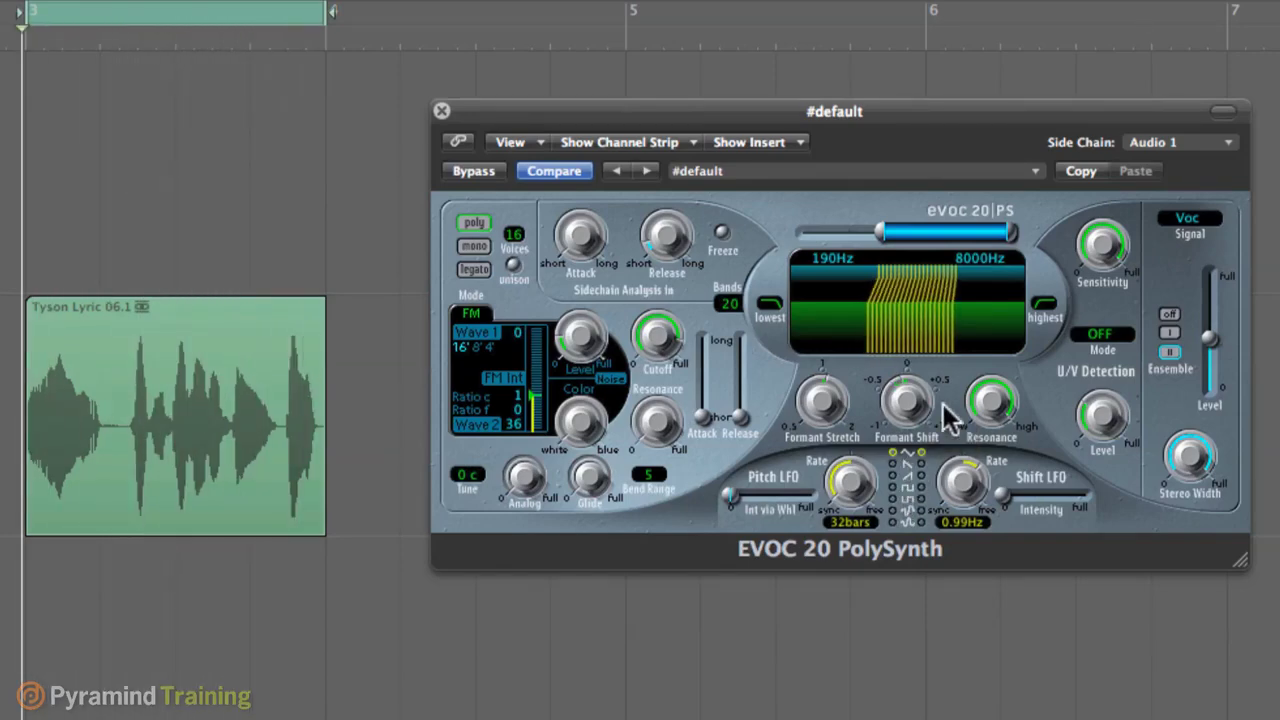
drag(818, 410, 808, 374)
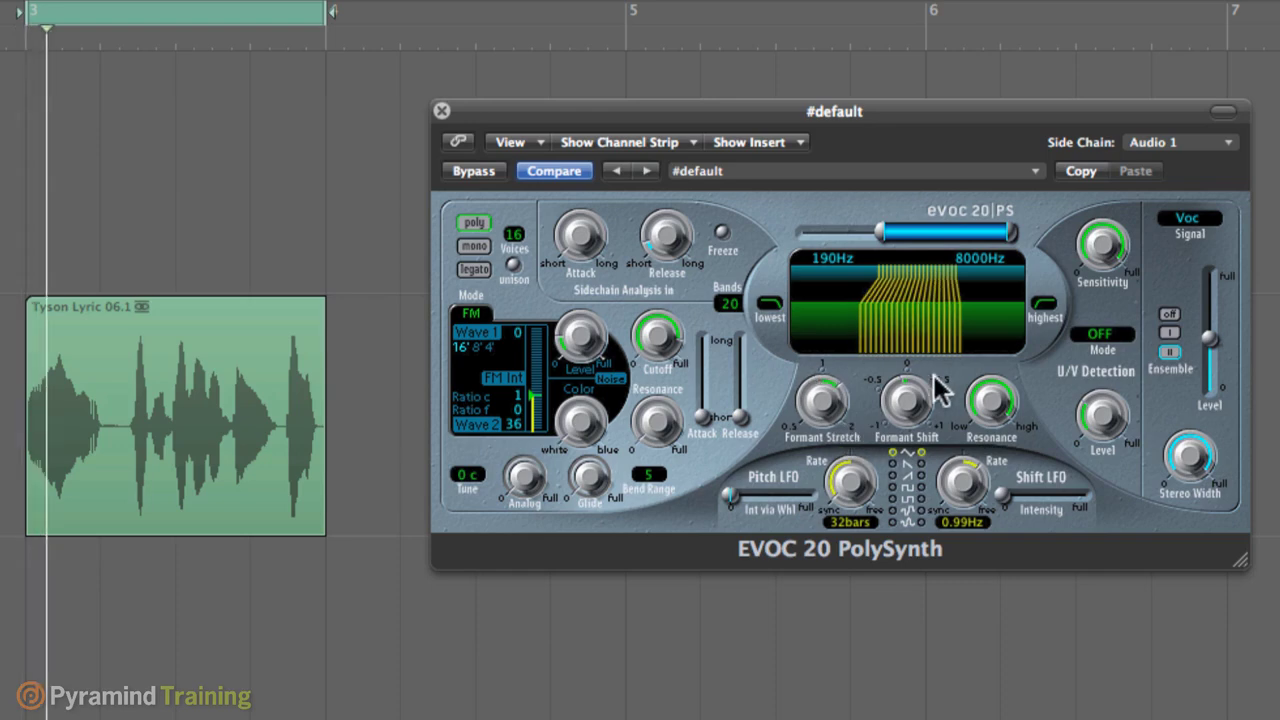
drag(991, 397, 914, 186)
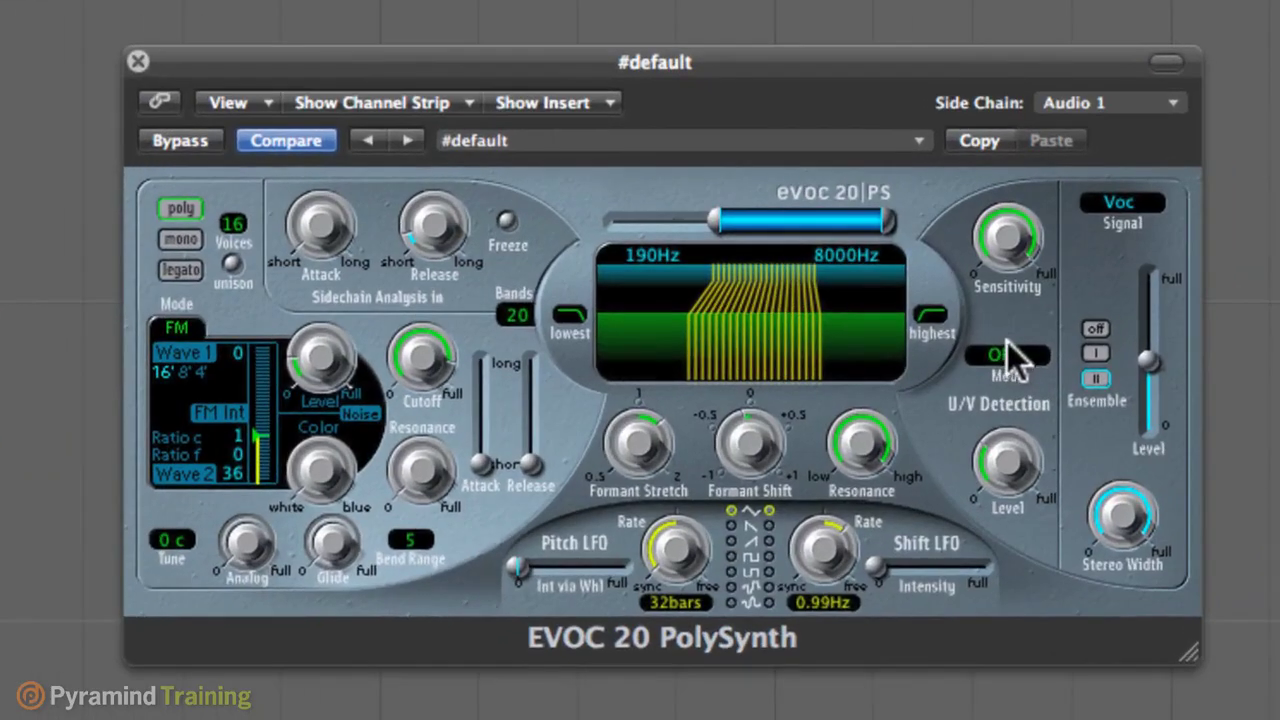
Step: Set the U/V Detection mode to Blend
click(1012, 355)
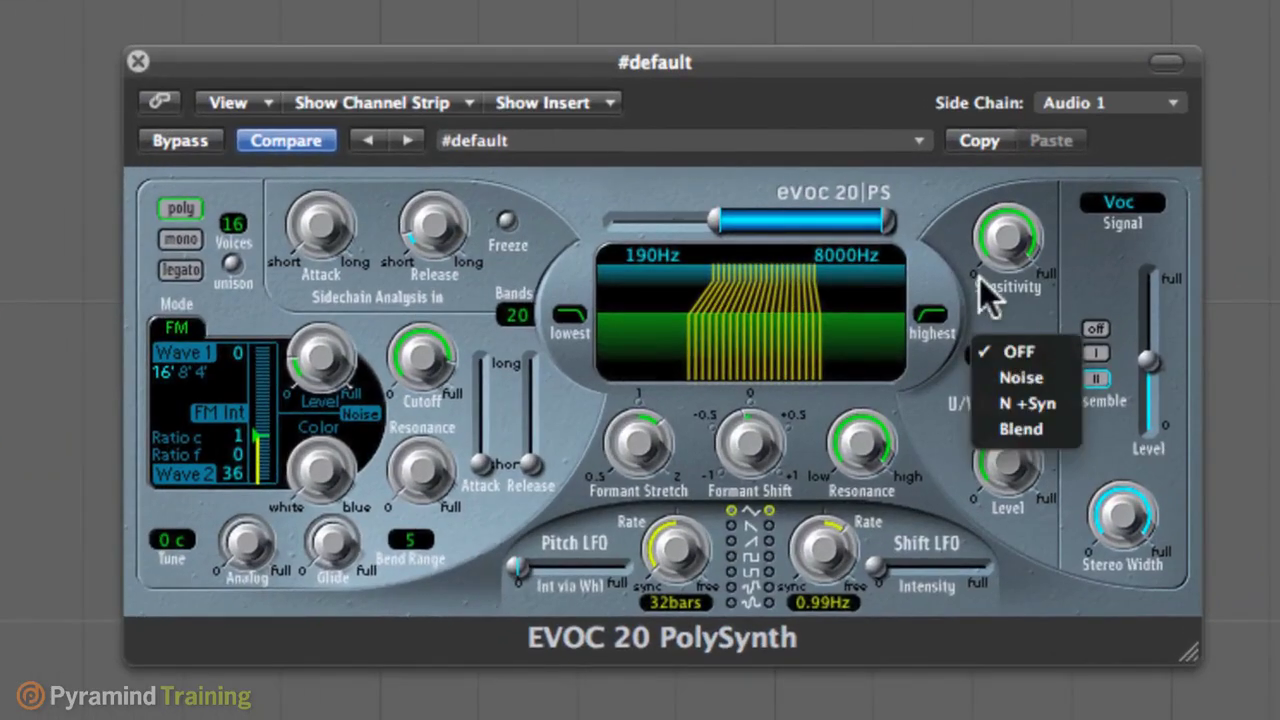
click(943, 396)
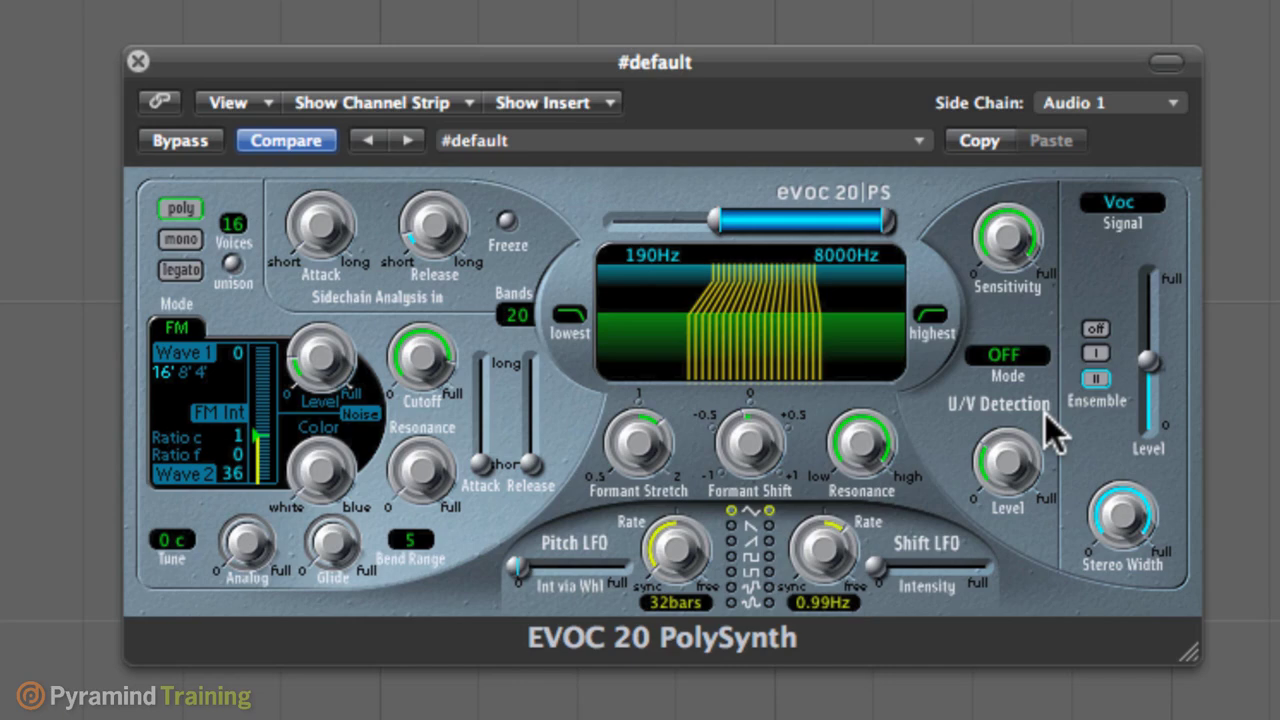
click(1003, 354)
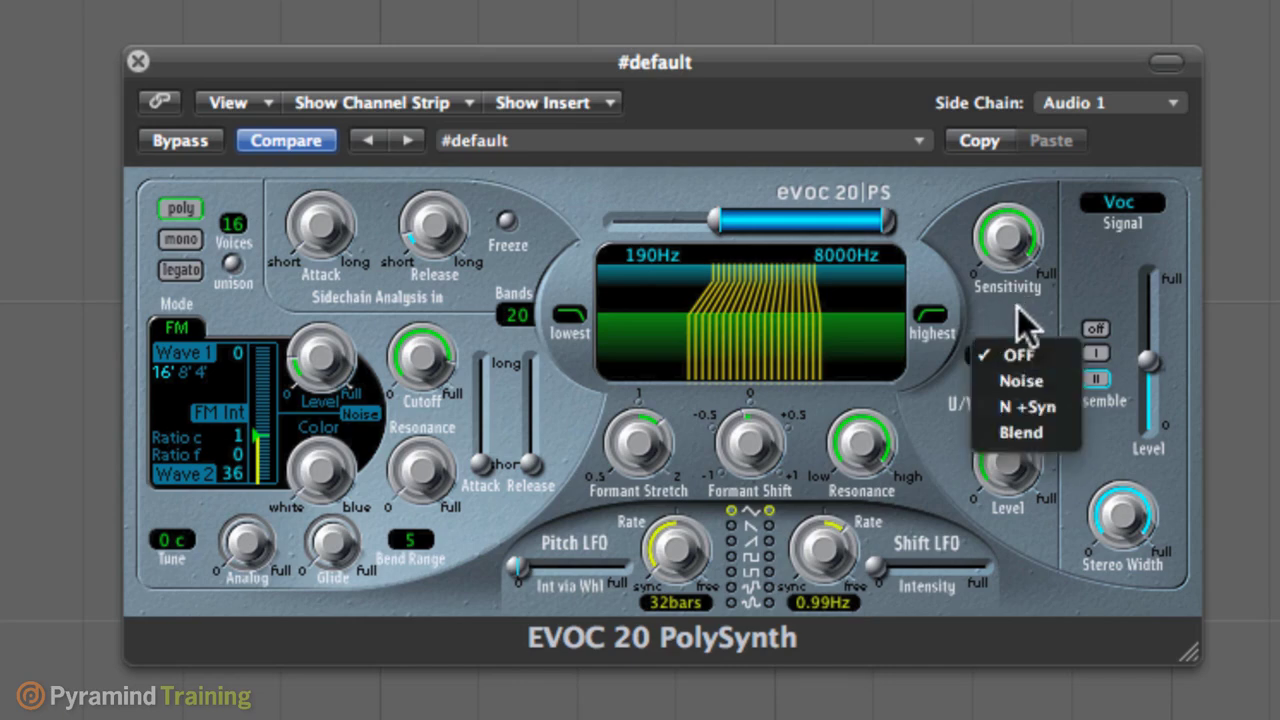
click(1017, 307)
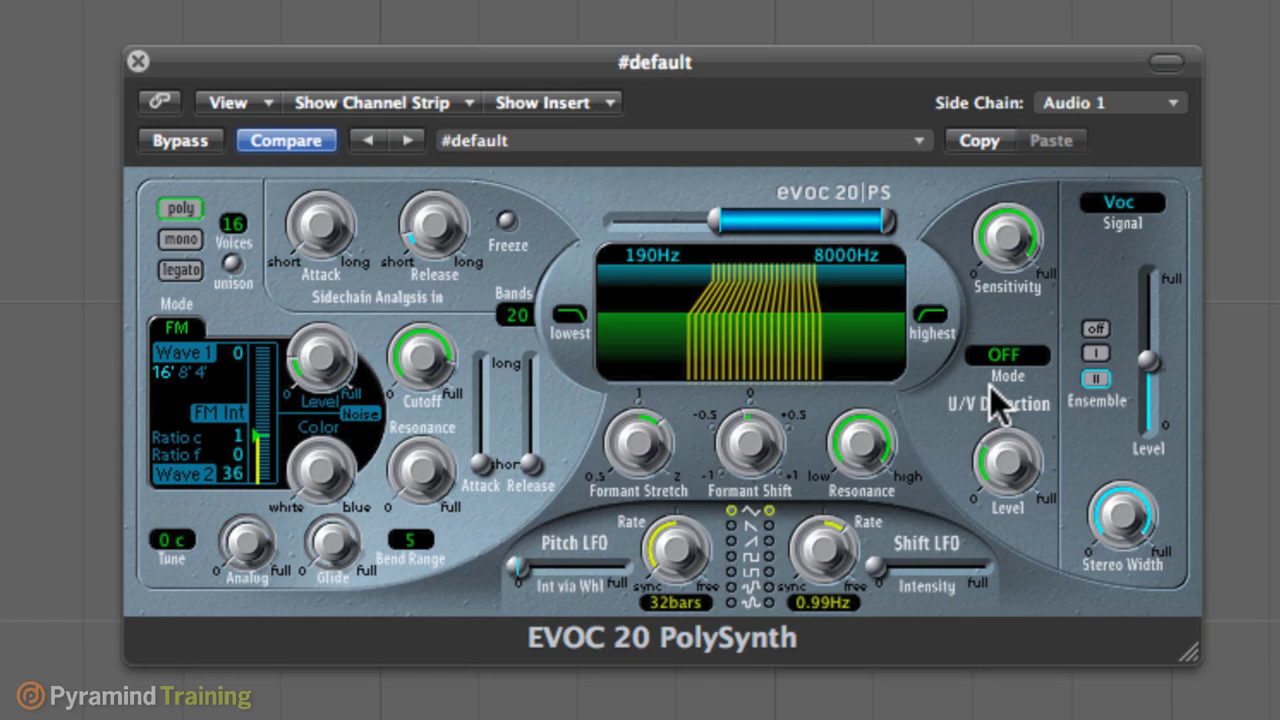
click(1003, 354)
click(1024, 315)
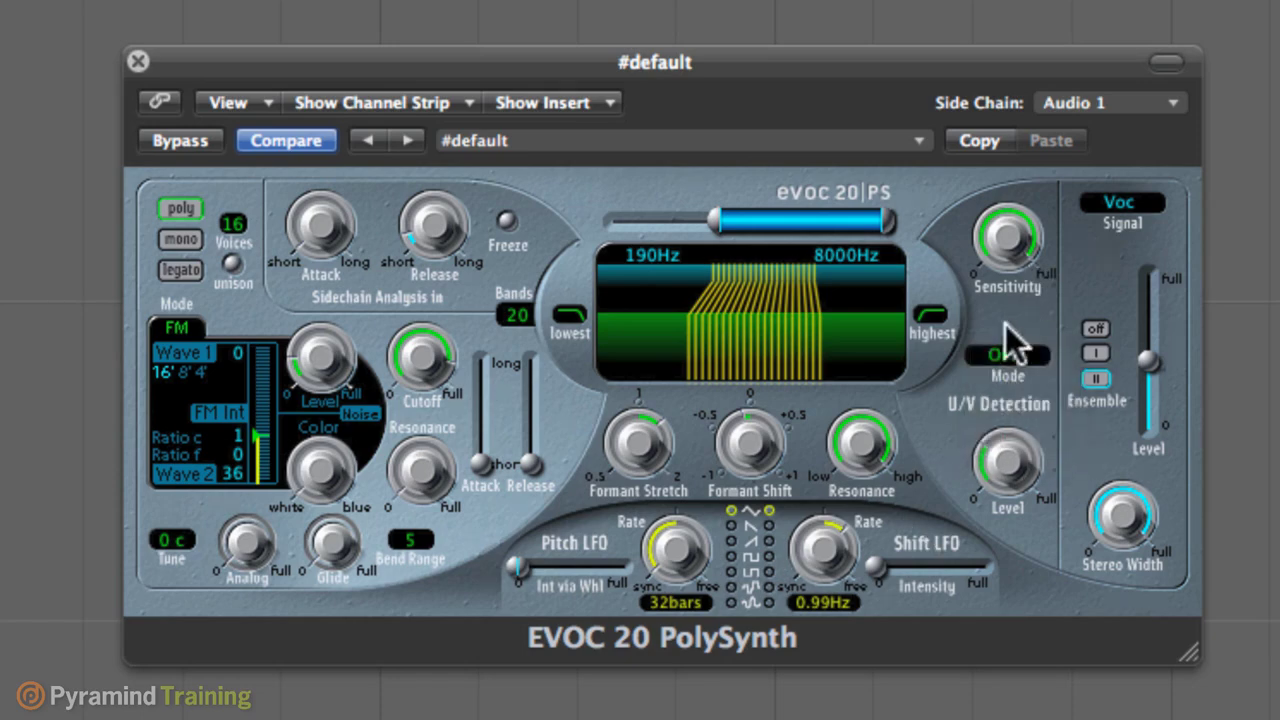
click(1004, 355)
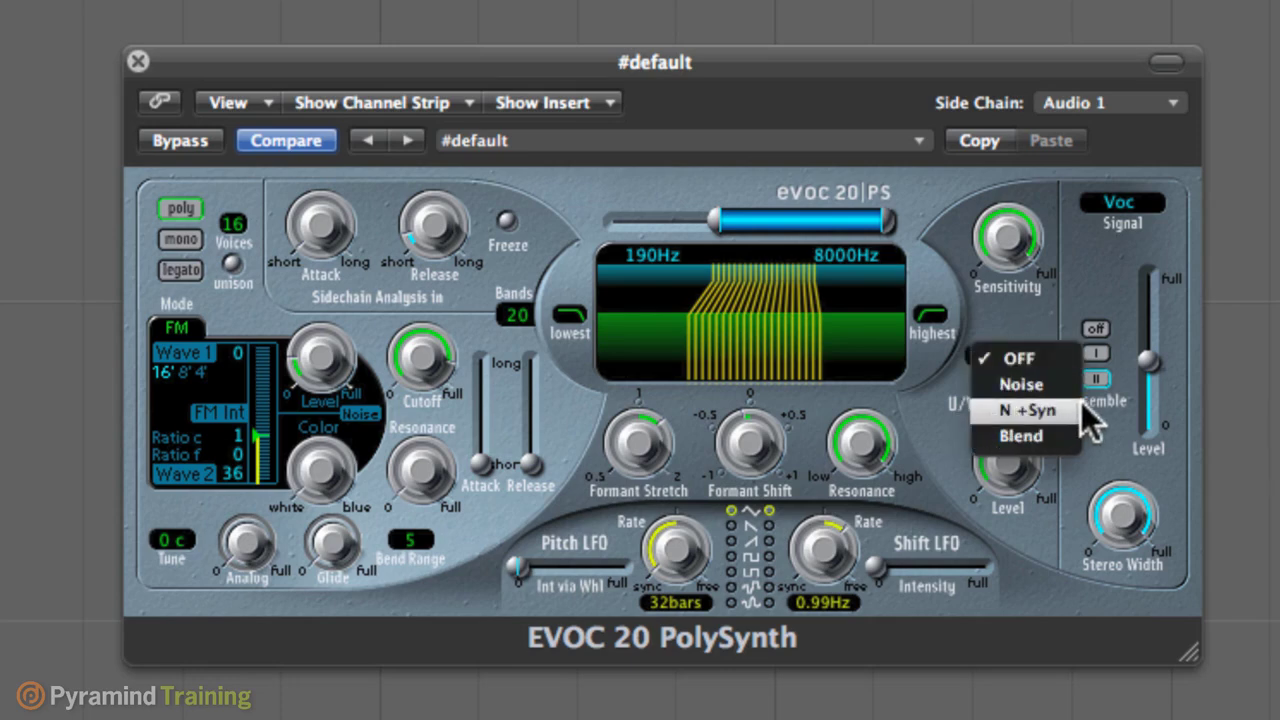
click(1025, 438)
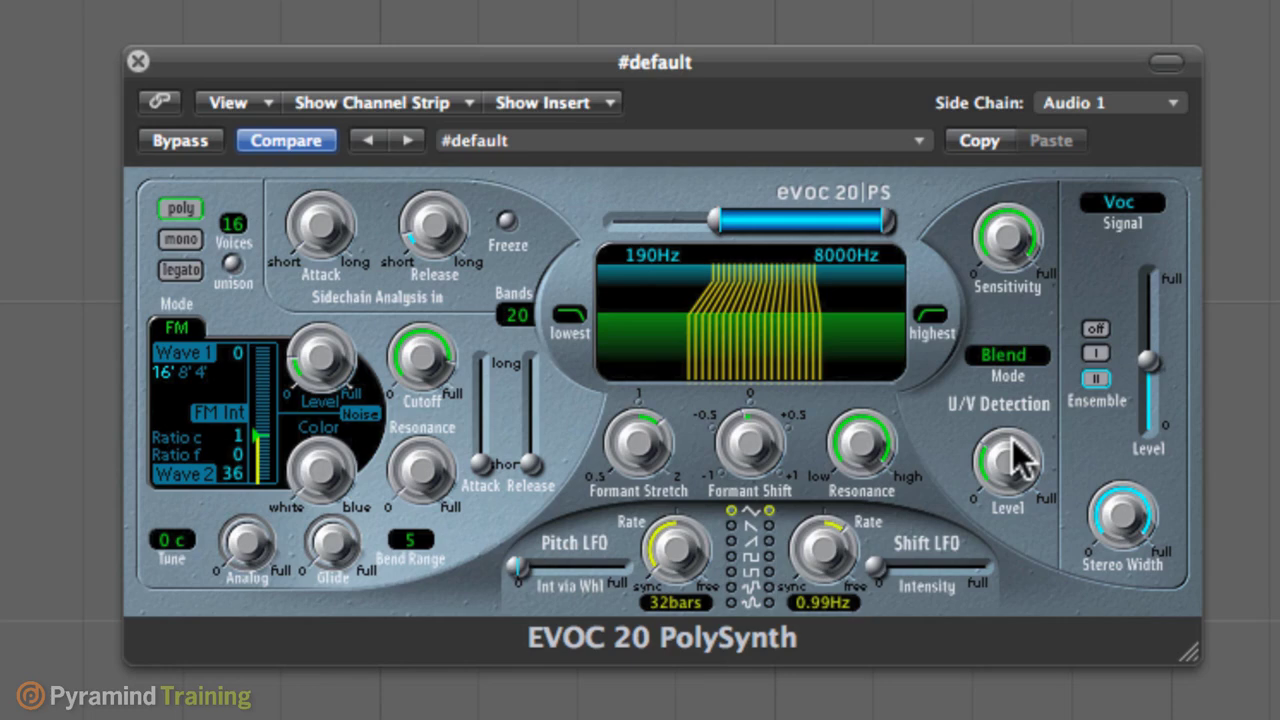
Step: Sweep the U/V detection level and leave it around half
drag(998, 445, 1000, 492)
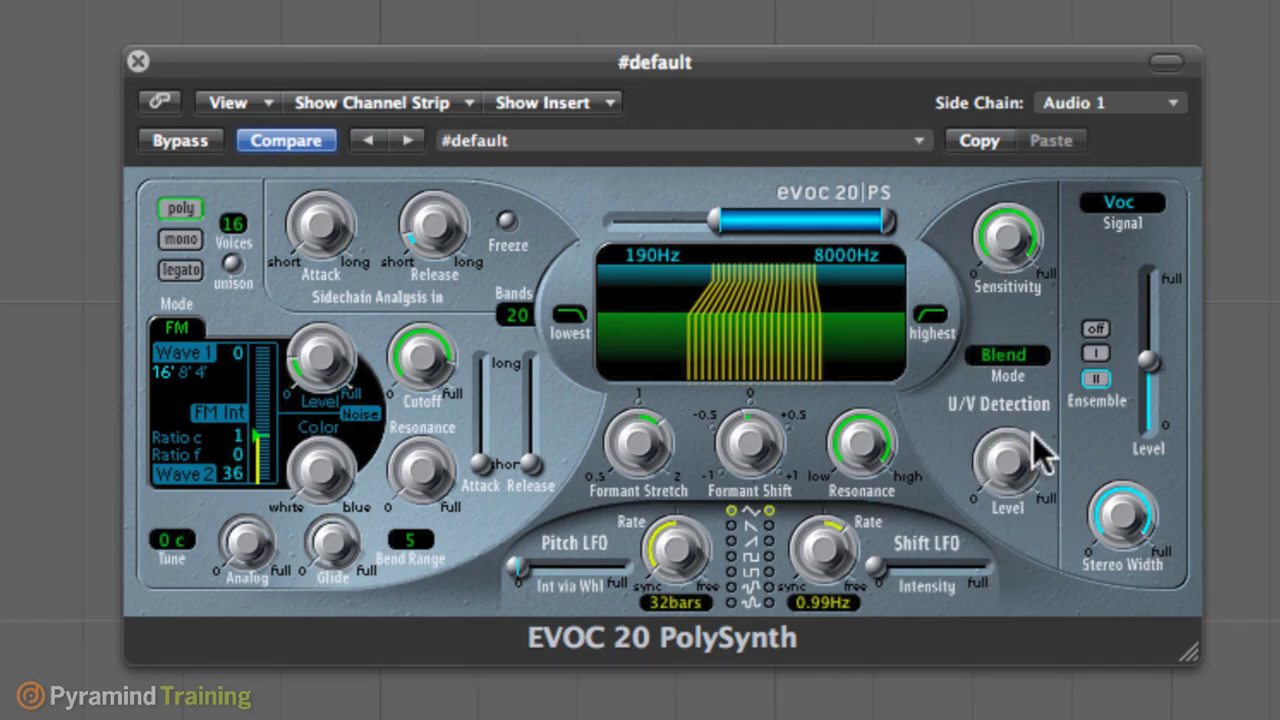
drag(1033, 436, 1000, 715)
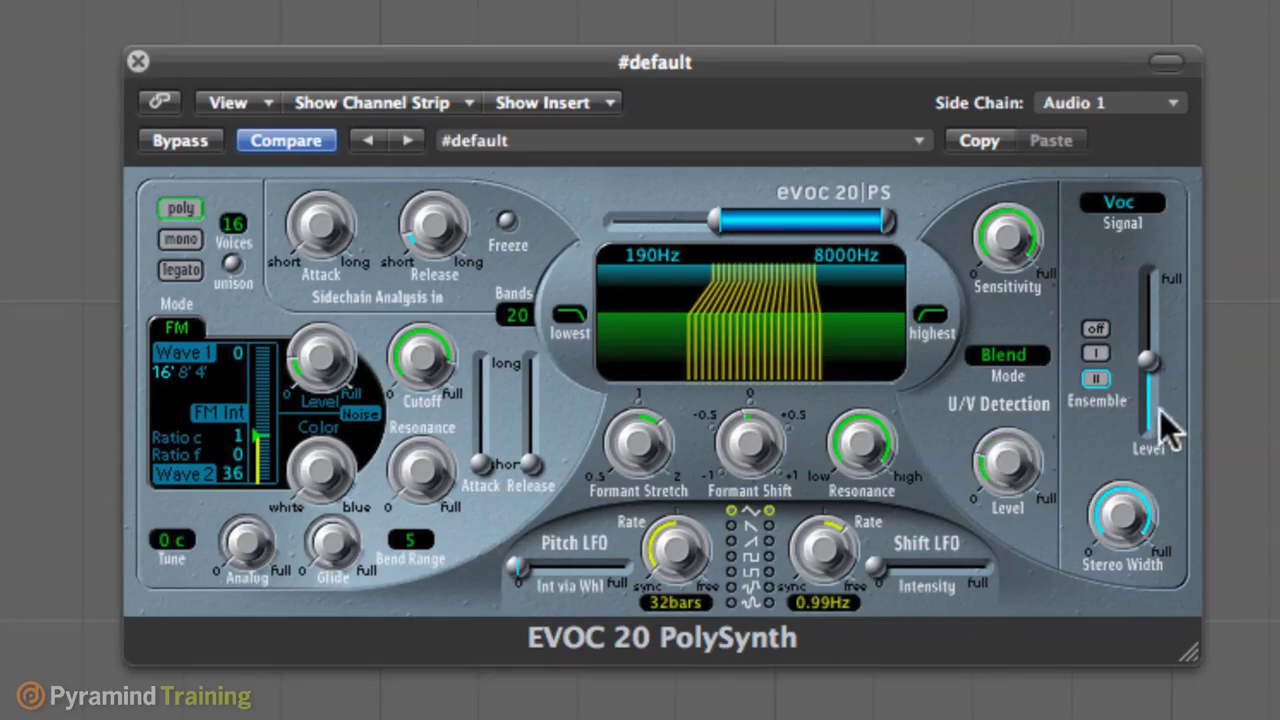
mouse_move(1000, 460)
mouse_down()
mouse_move(1004, 392)
mouse_move(1000, 460)
mouse_up()
Step: Switch U/V detection to Noise and set its sensitivity near full, about 90%
click(1012, 356)
click(1048, 309)
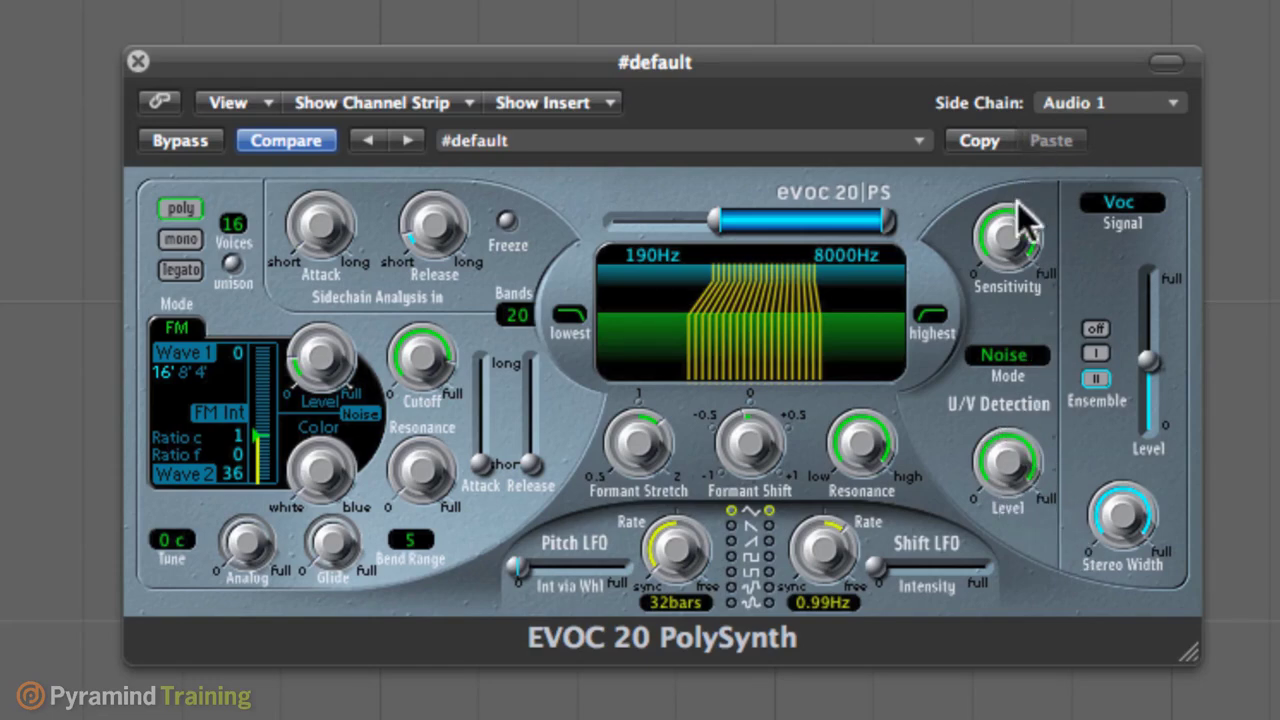
drag(1014, 234, 1008, 189)
drag(1008, 189, 994, 660)
drag(1008, 231, 1016, 170)
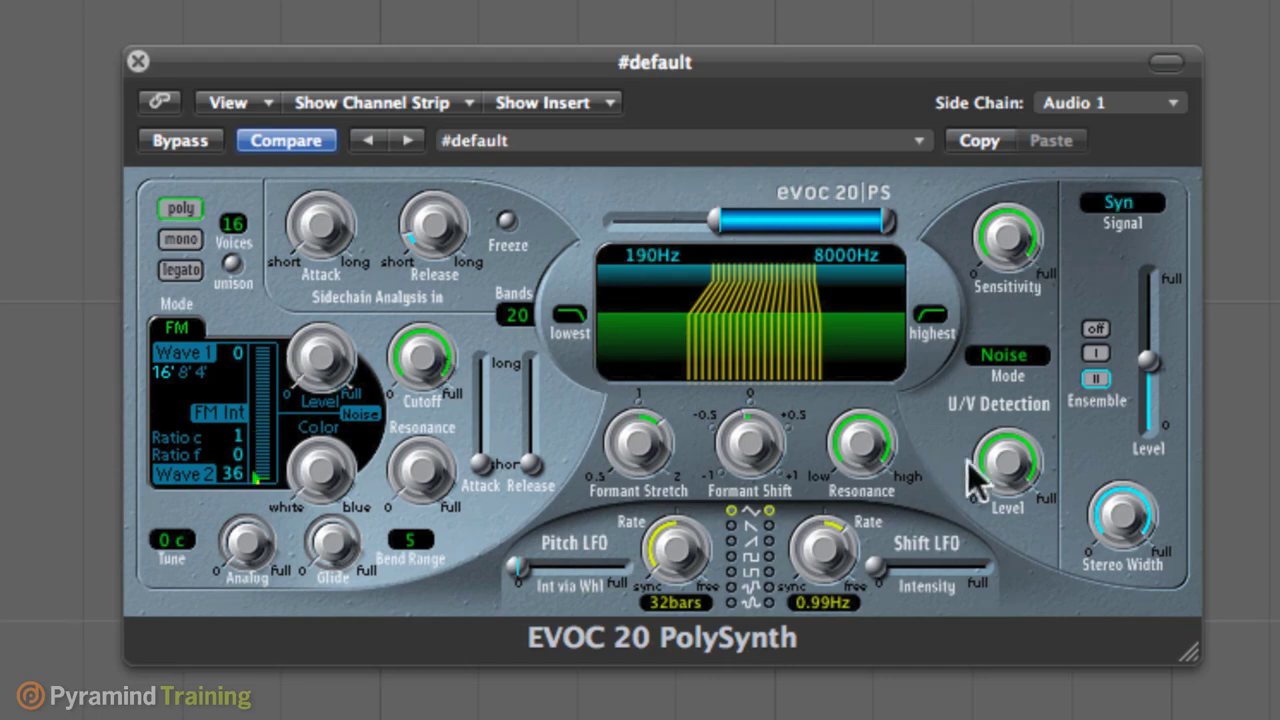
Step: Set the output signal to Syn and turn U/V detection mode off
click(1129, 202)
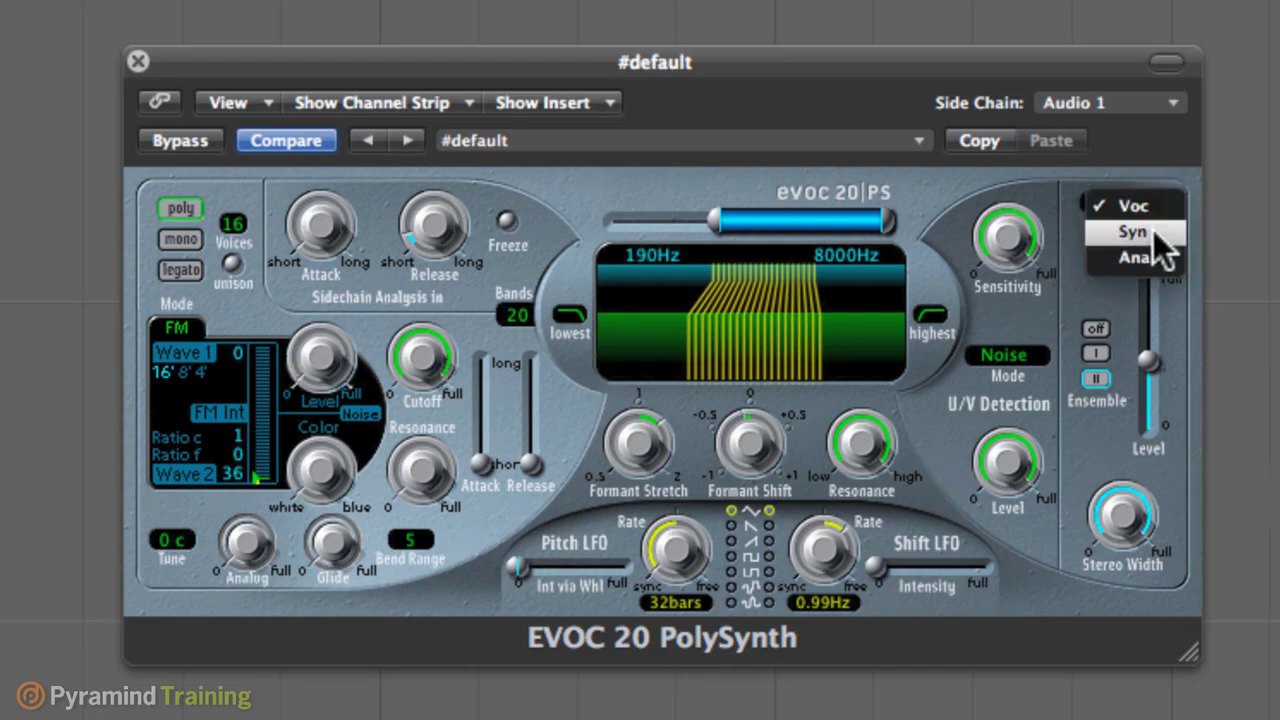
click(1153, 231)
click(1000, 355)
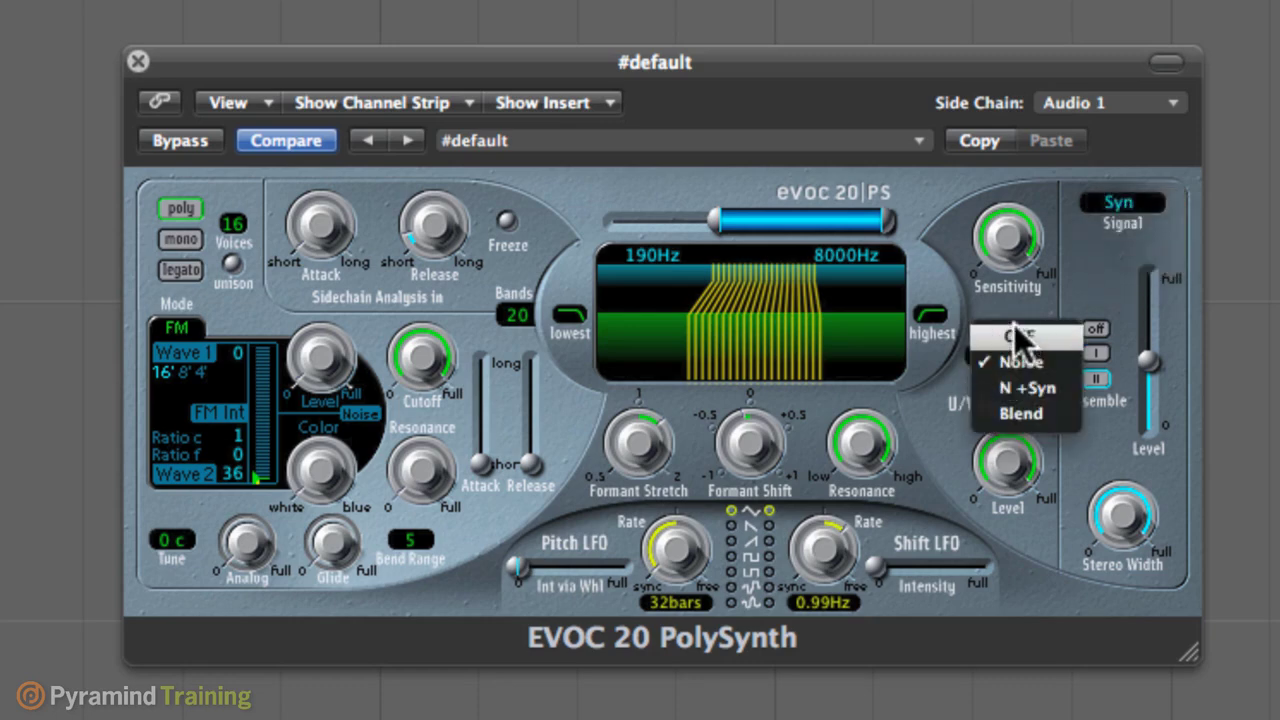
click(1015, 333)
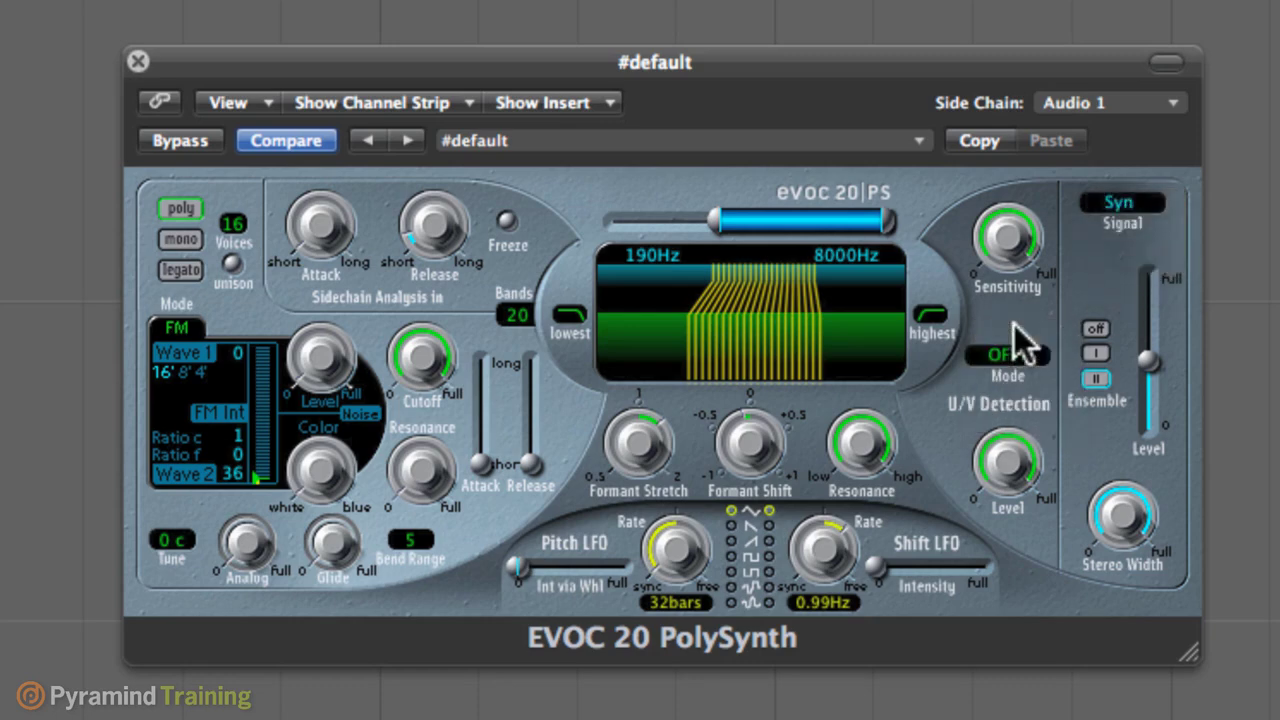
Step: Switch oscillators to Dual with balance 0.50 and set Wave 2 to waveform 23
click(180, 330)
drag(251, 358, 267, 412)
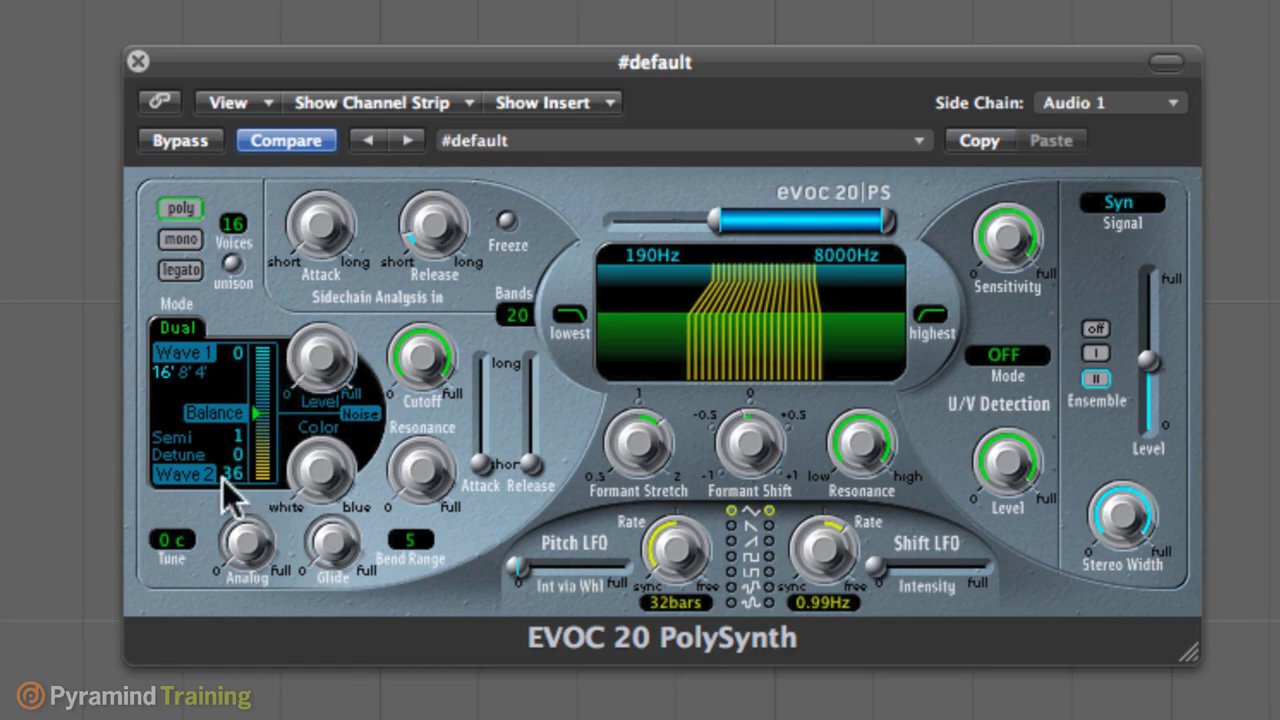
drag(240, 488, 263, 457)
drag(240, 471, 248, 360)
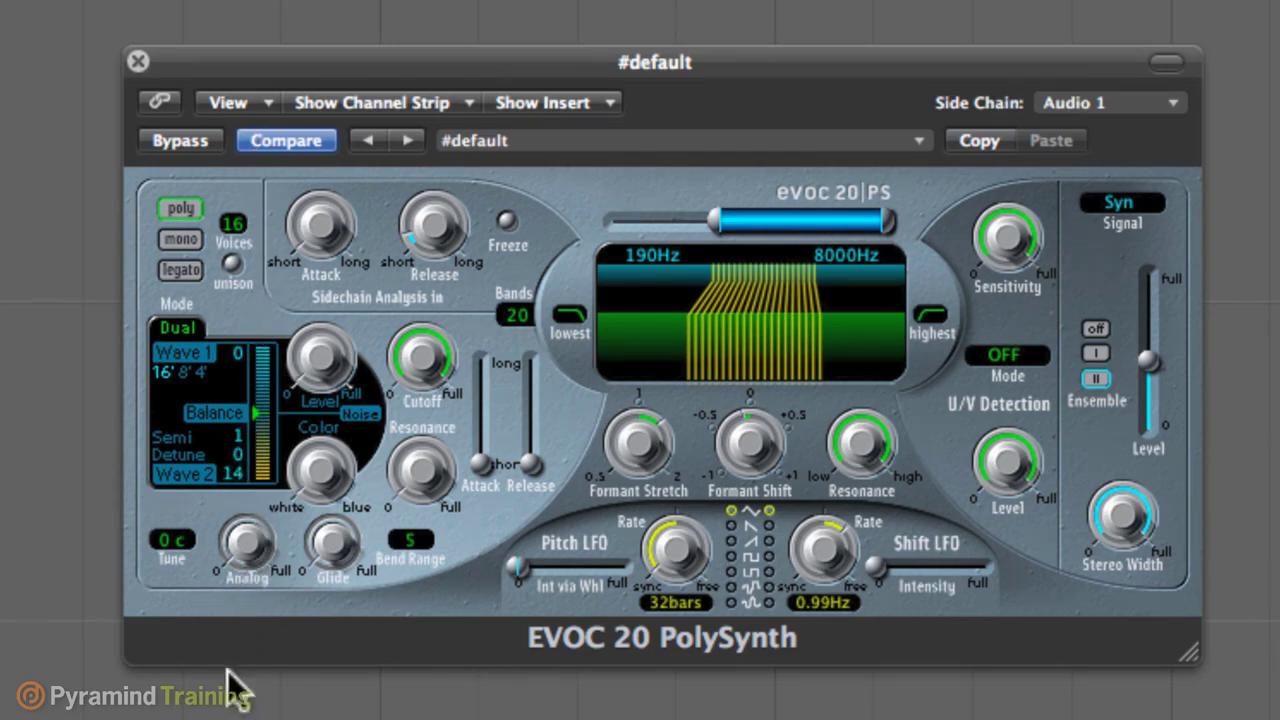
drag(216, 476, 252, 697)
Step: Set the oscillator balance to 0.36, vary Wave 1, and try semitone offsets 8 and -24
mouse_move(257, 410)
drag(257, 410, 267, 506)
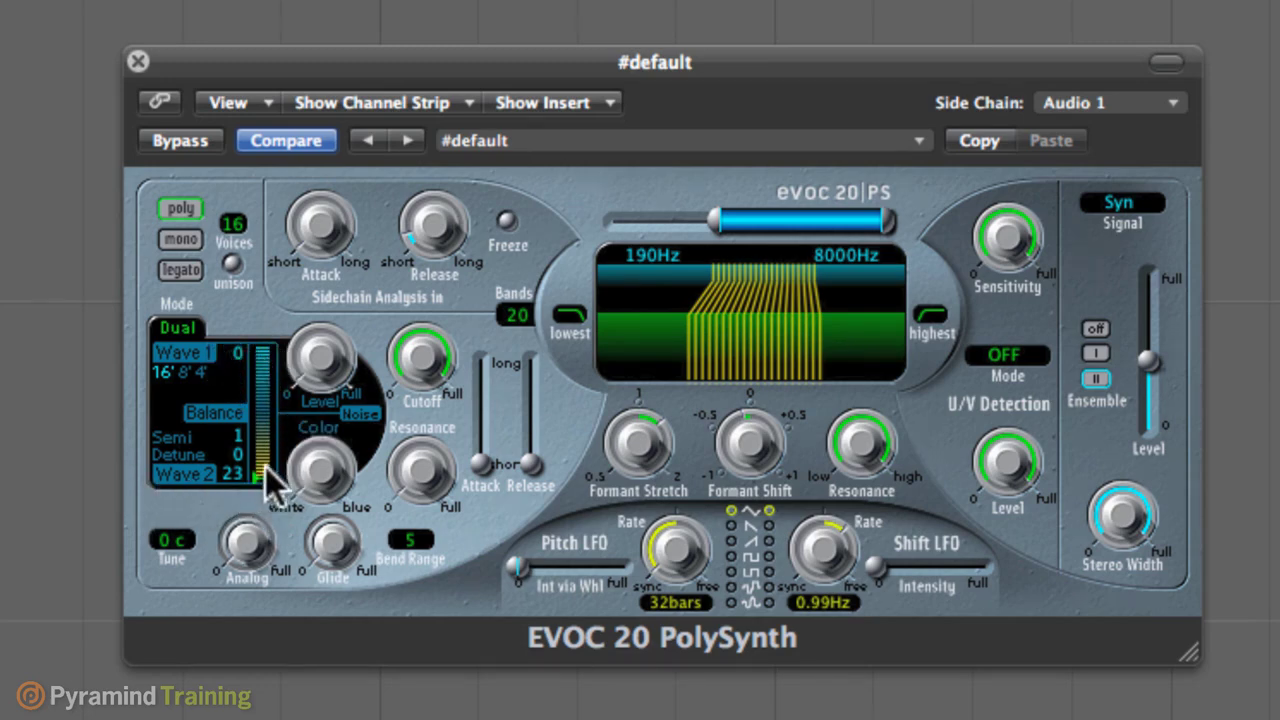
drag(268, 455, 265, 239)
mouse_move(231, 352)
mouse_down()
mouse_move(272, 385)
mouse_move(265, 485)
mouse_move(262, 307)
mouse_move(257, 391)
mouse_move(273, 387)
mouse_move(262, 418)
mouse_up()
mouse_move(250, 440)
mouse_down()
mouse_move(243, 549)
mouse_move(240, 347)
mouse_move(278, 169)
mouse_move(279, 235)
mouse_up()
drag(262, 428, 250, 470)
drag(257, 226, 272, 496)
Step: Set the oscillator balance to about 0.68, Wave 1 to 21 and Detune down to 2
mouse_move(263, 423)
mouse_down()
mouse_move(253, 387)
mouse_move(241, 449)
mouse_move(252, 307)
mouse_up()
drag(240, 454, 243, 508)
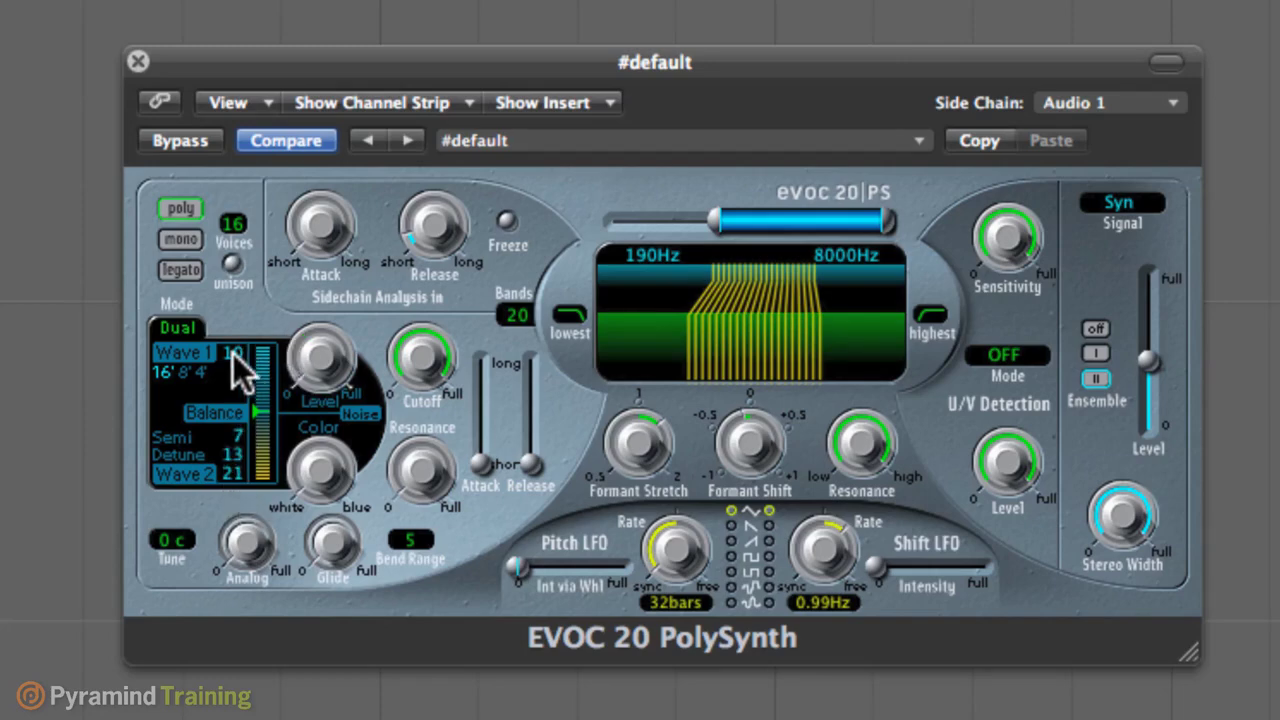
drag(231, 351, 241, 374)
drag(244, 356, 255, 259)
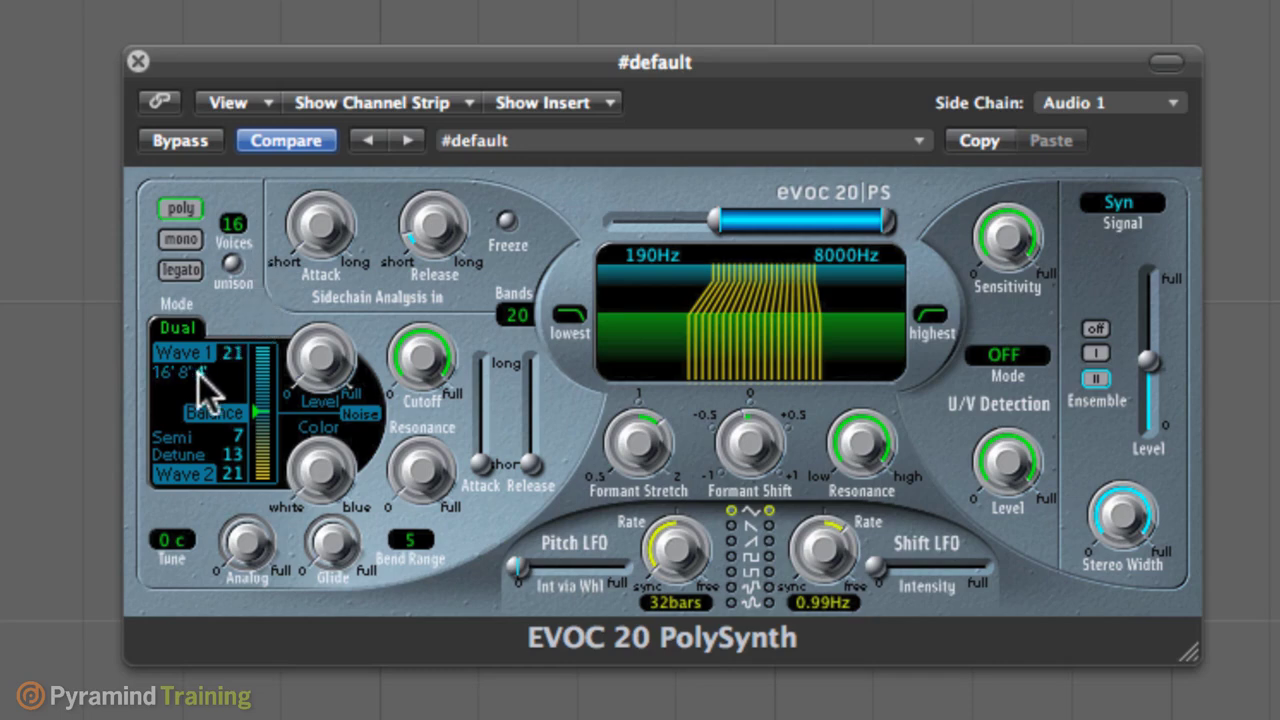
drag(238, 454, 245, 562)
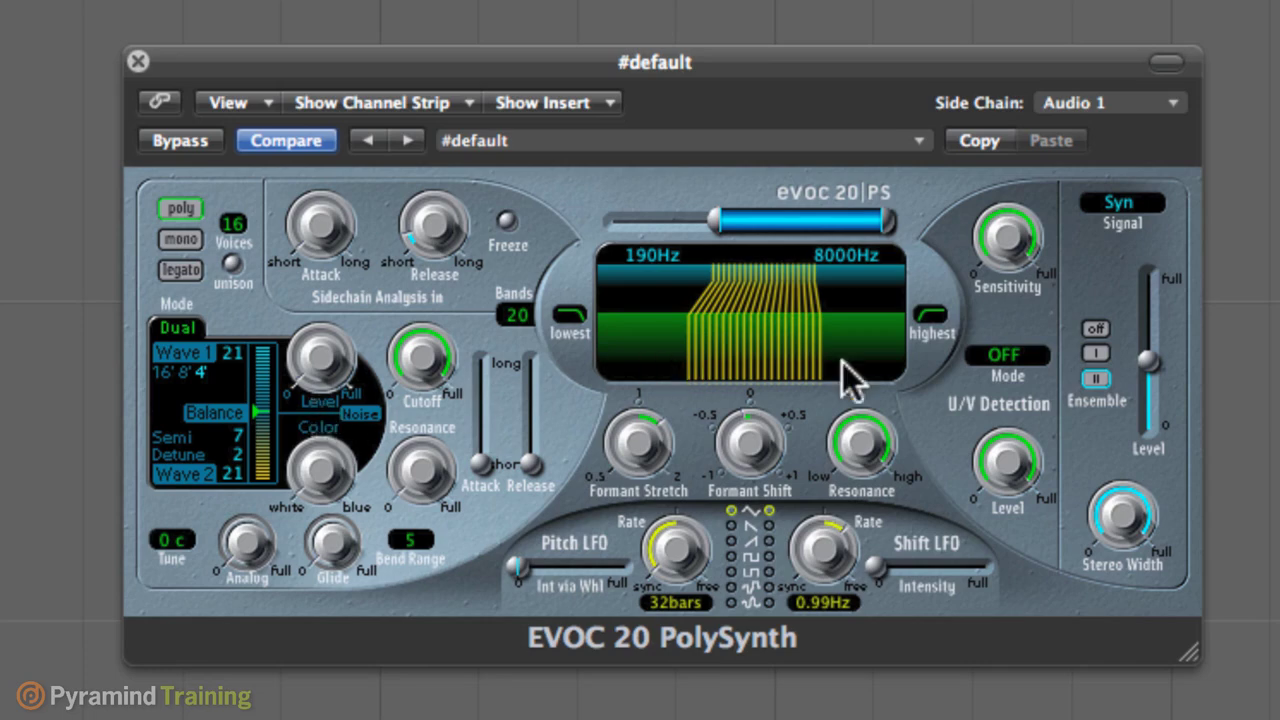
Step: Set the Signal output to Voc and the U/V detection mode to Blend
click(1101, 209)
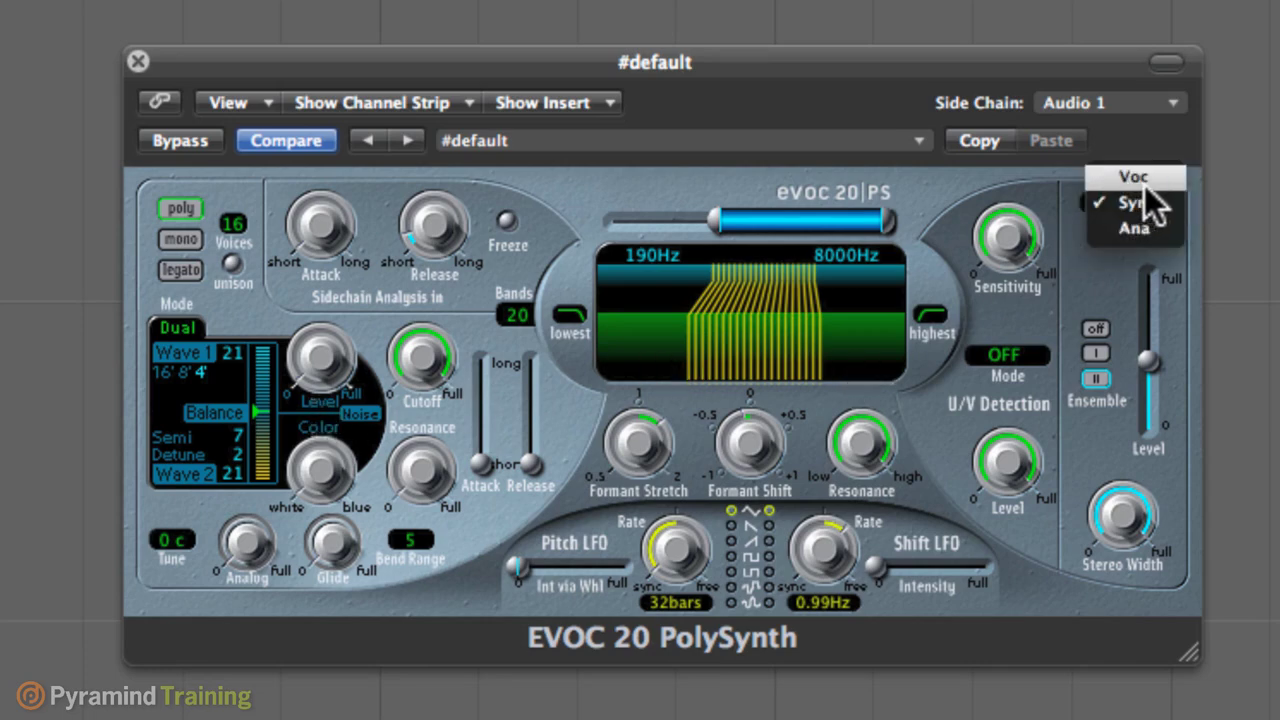
click(1144, 185)
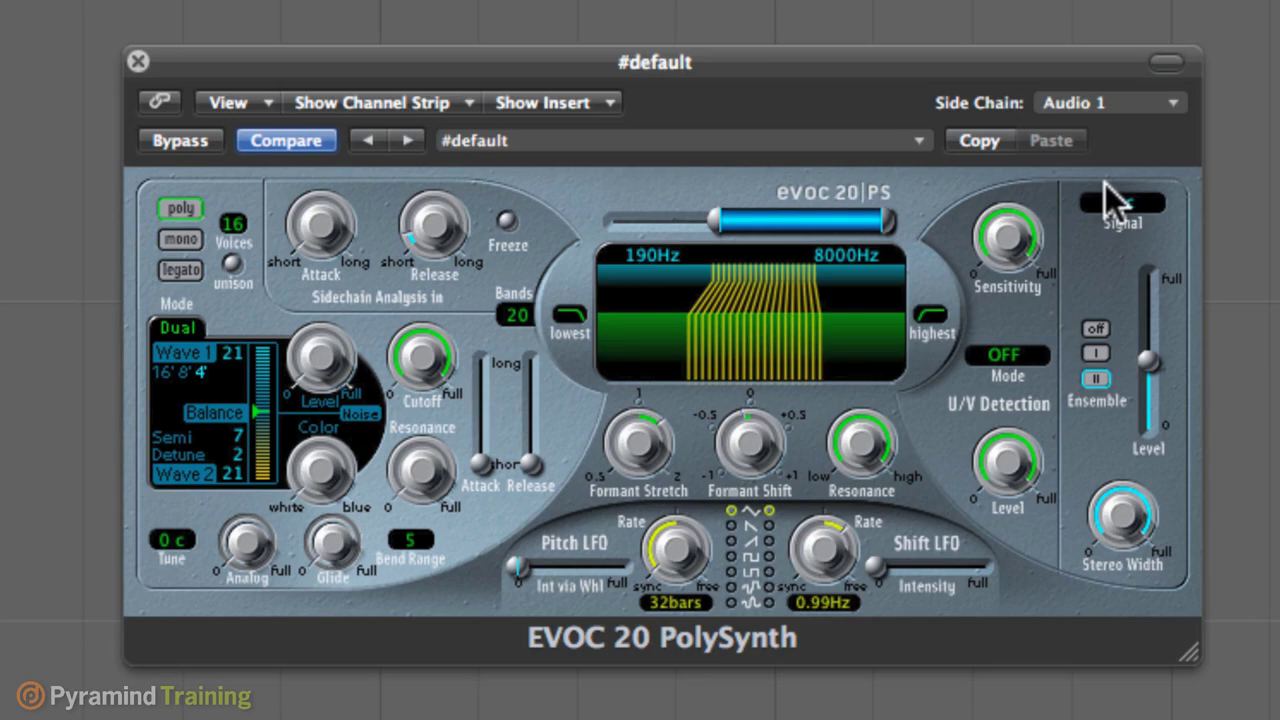
click(1008, 358)
click(1030, 442)
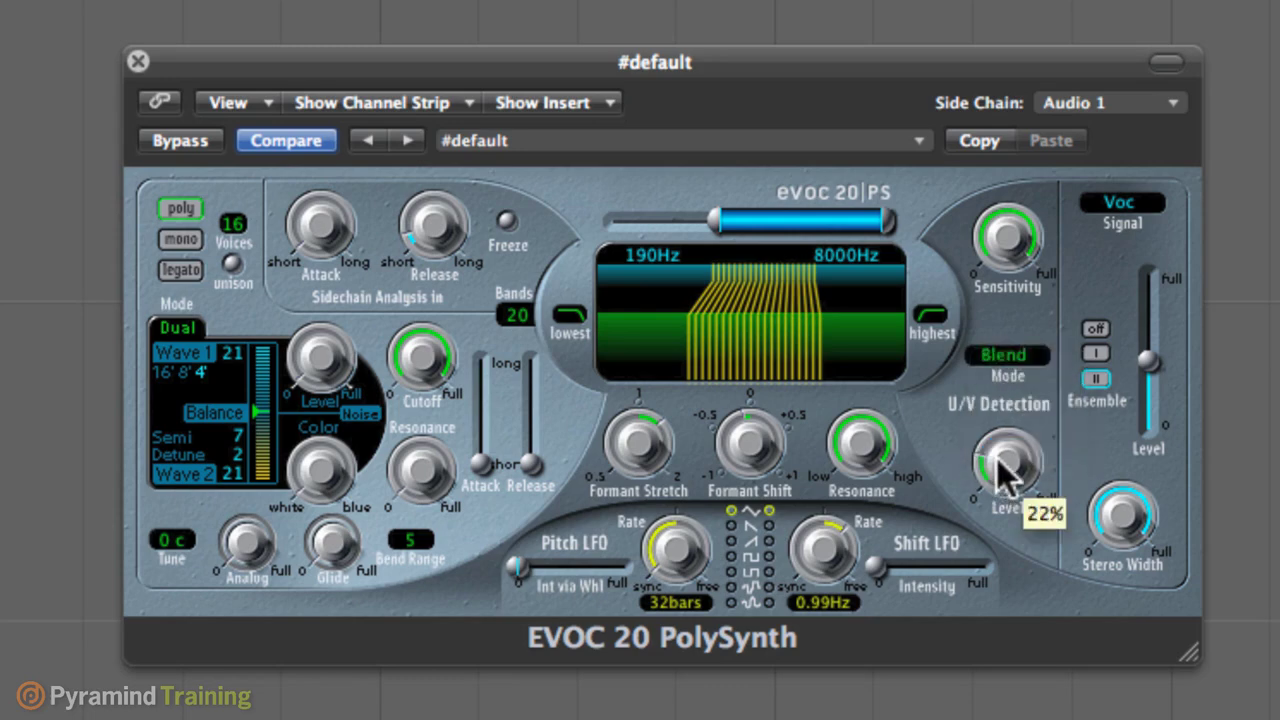
Step: Lower the band floor to 140Hz, zero Formant Shift, set Formant Stretch 0.97, minimise Resonance
drag(715, 212, 684, 214)
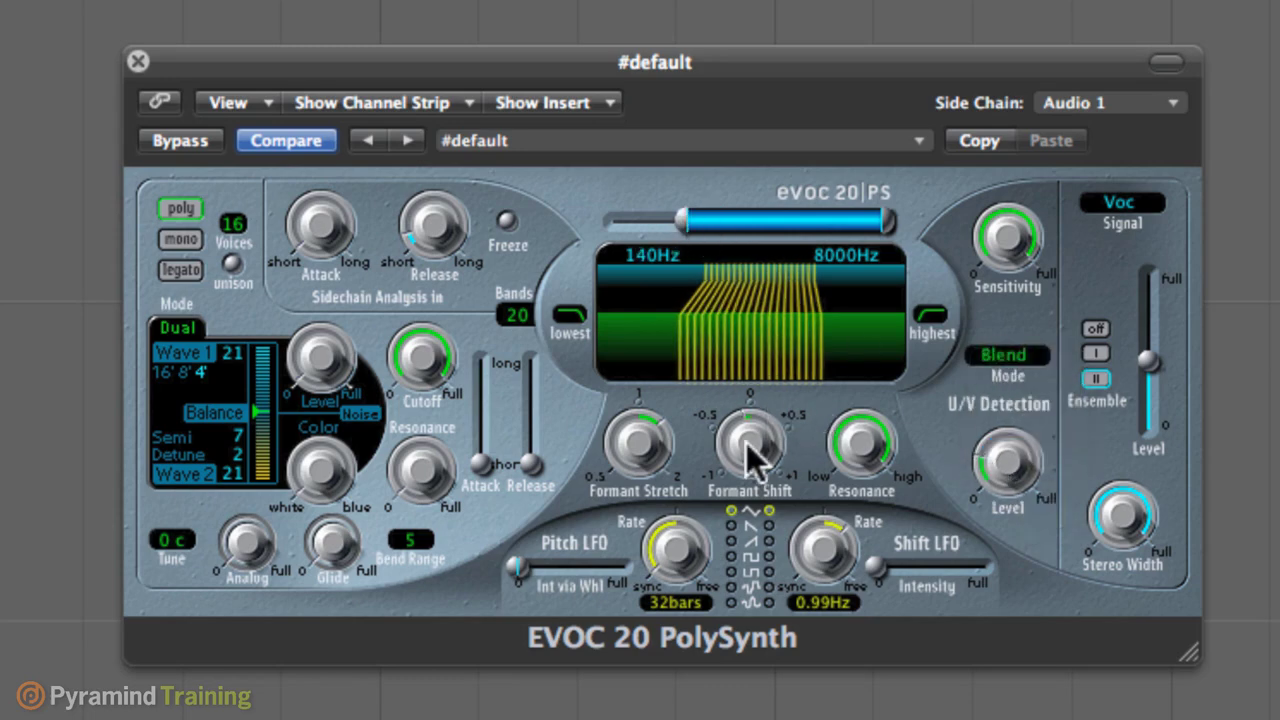
drag(749, 449, 749, 434)
drag(651, 449, 638, 509)
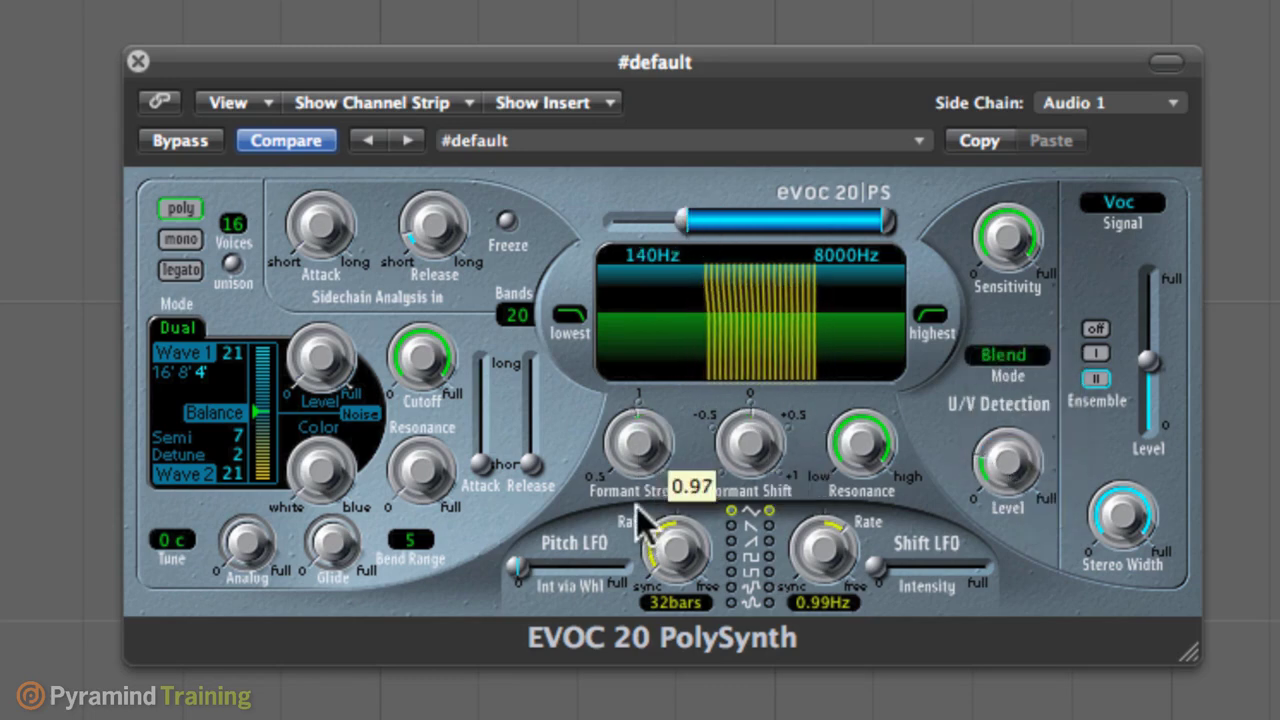
drag(860, 445, 865, 530)
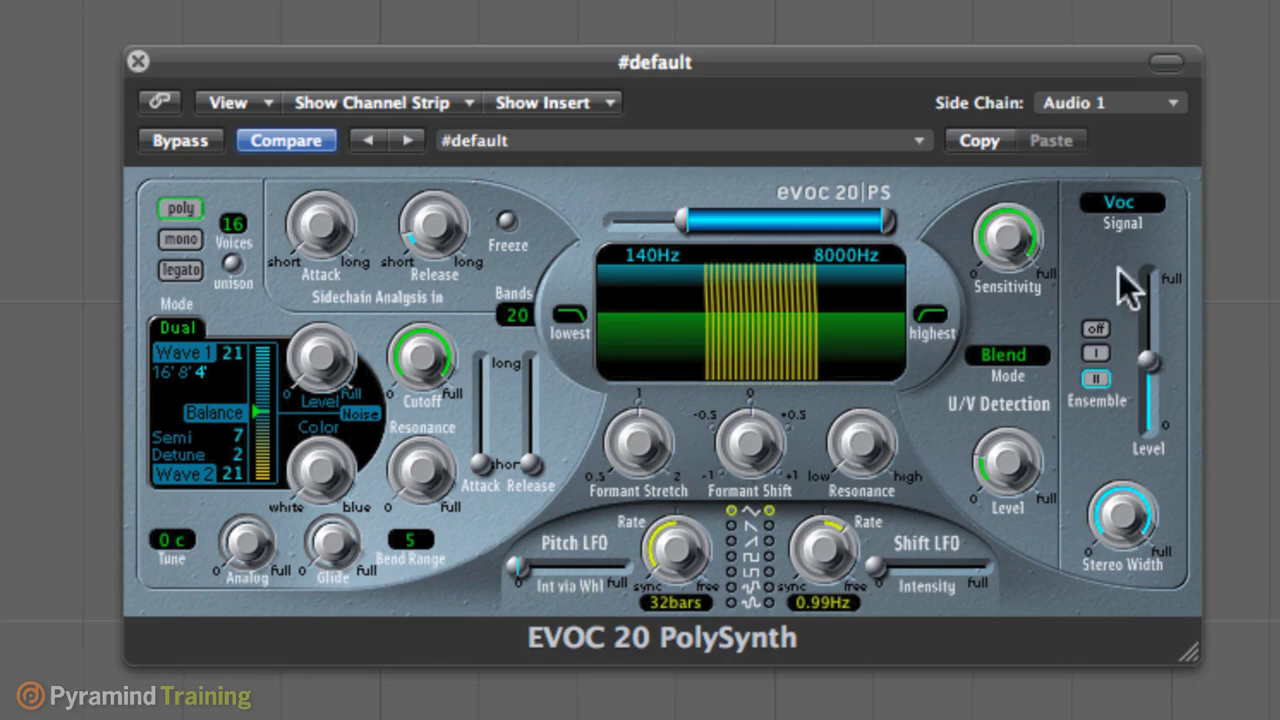
Step: Output the Syn signal, switch the oscillator to FM, vary Wave 1 and choose 16' footage
click(1119, 209)
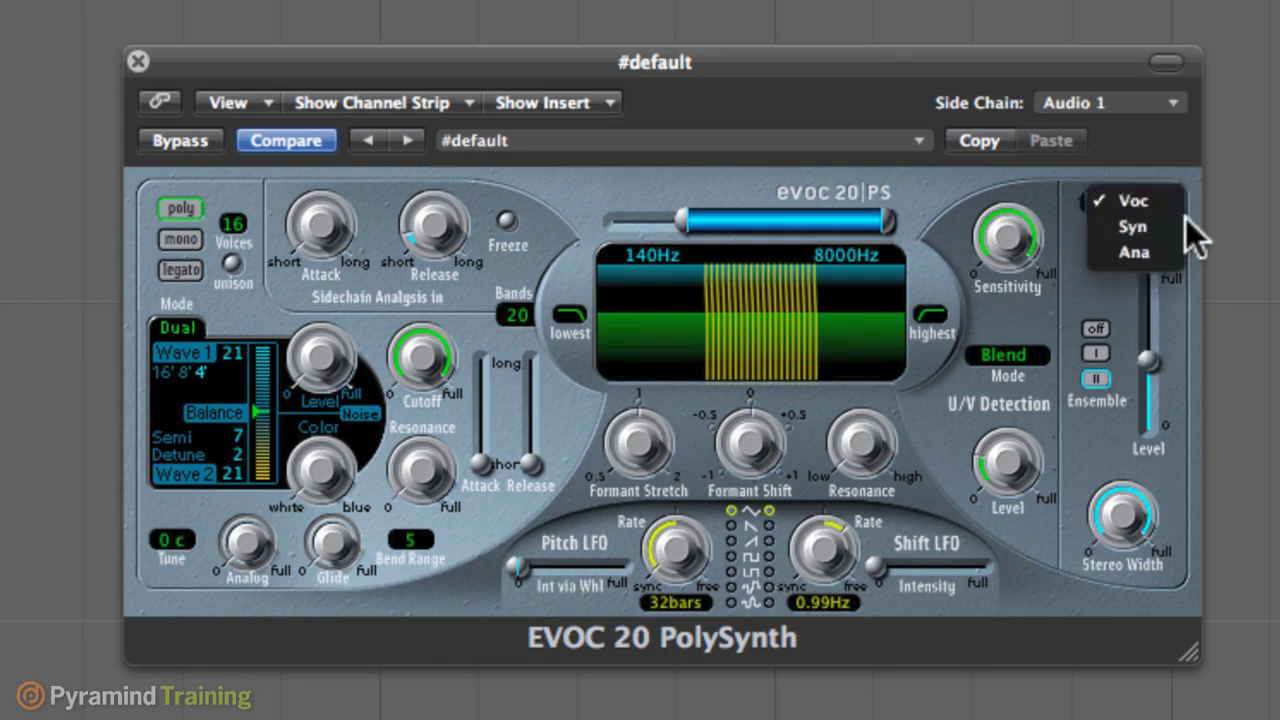
click(1127, 225)
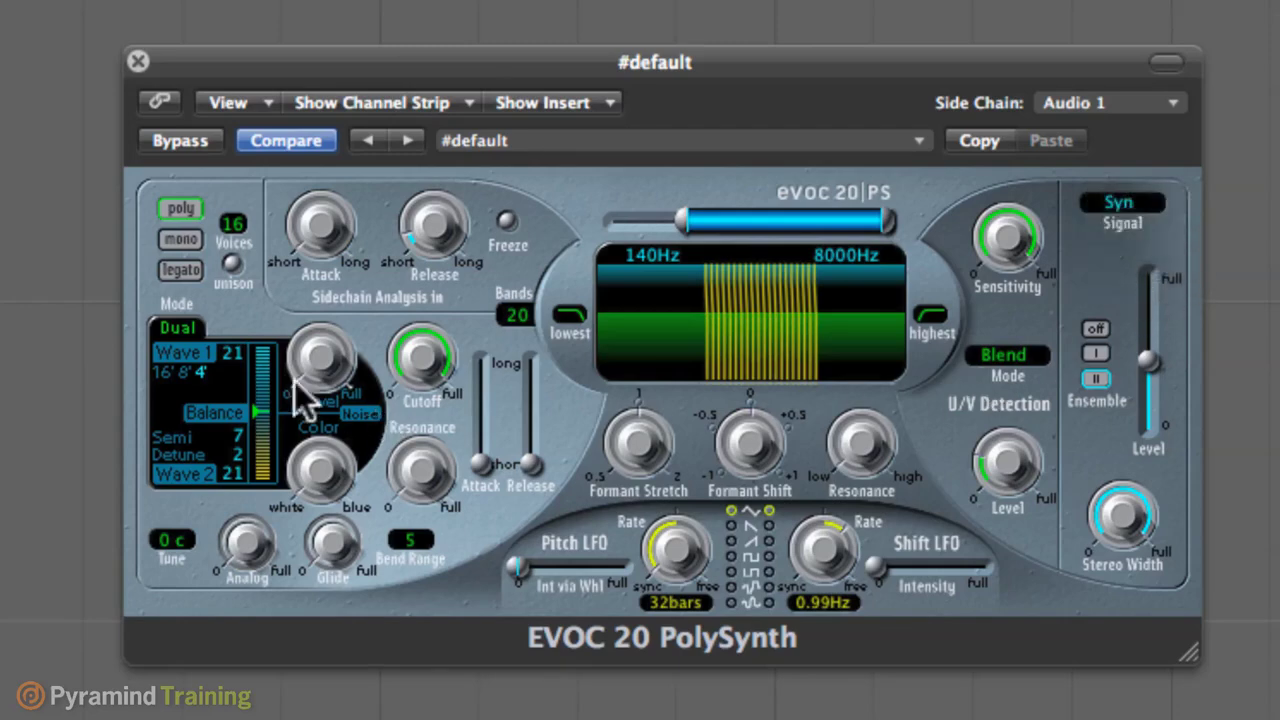
click(175, 327)
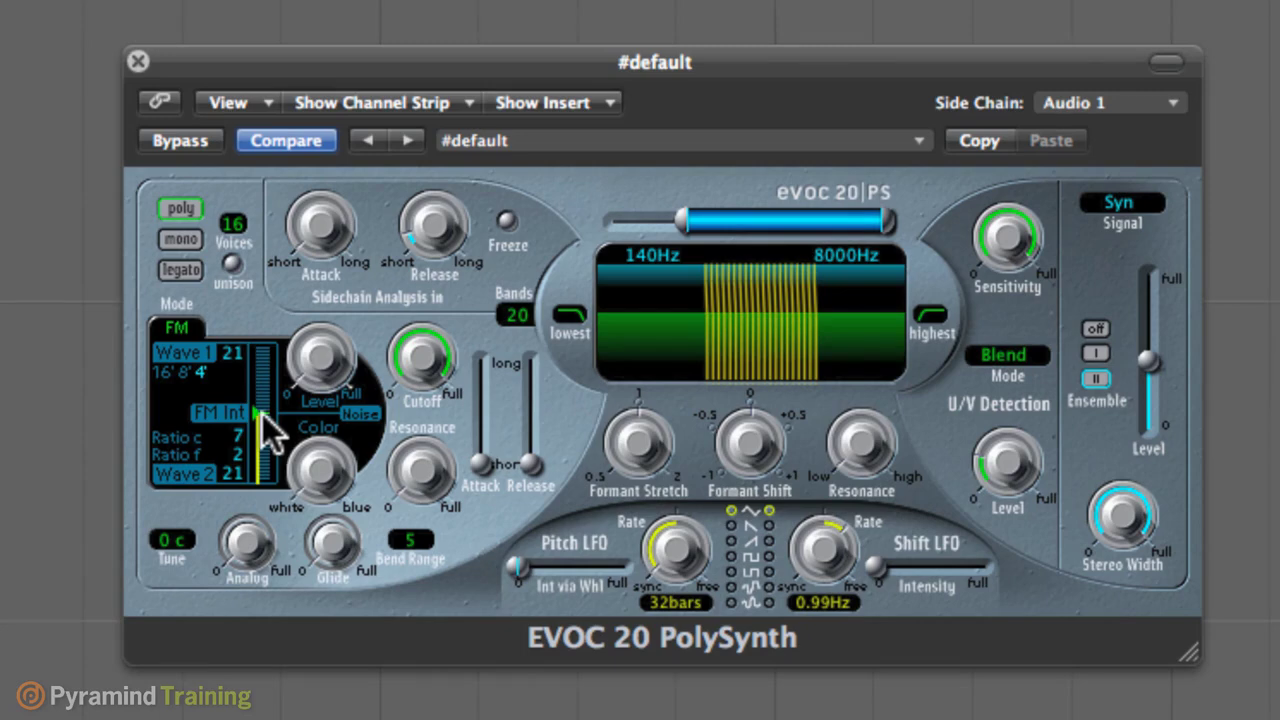
drag(262, 413, 262, 482)
drag(236, 352, 234, 427)
drag(237, 350, 255, 106)
click(163, 372)
Step: Lower Wave 2, sweep FM intensity to 0.71 and 0.96, raise Ratio f, and set Ratio c to 3
drag(243, 480, 230, 640)
drag(264, 477, 252, 344)
drag(240, 453, 294, 715)
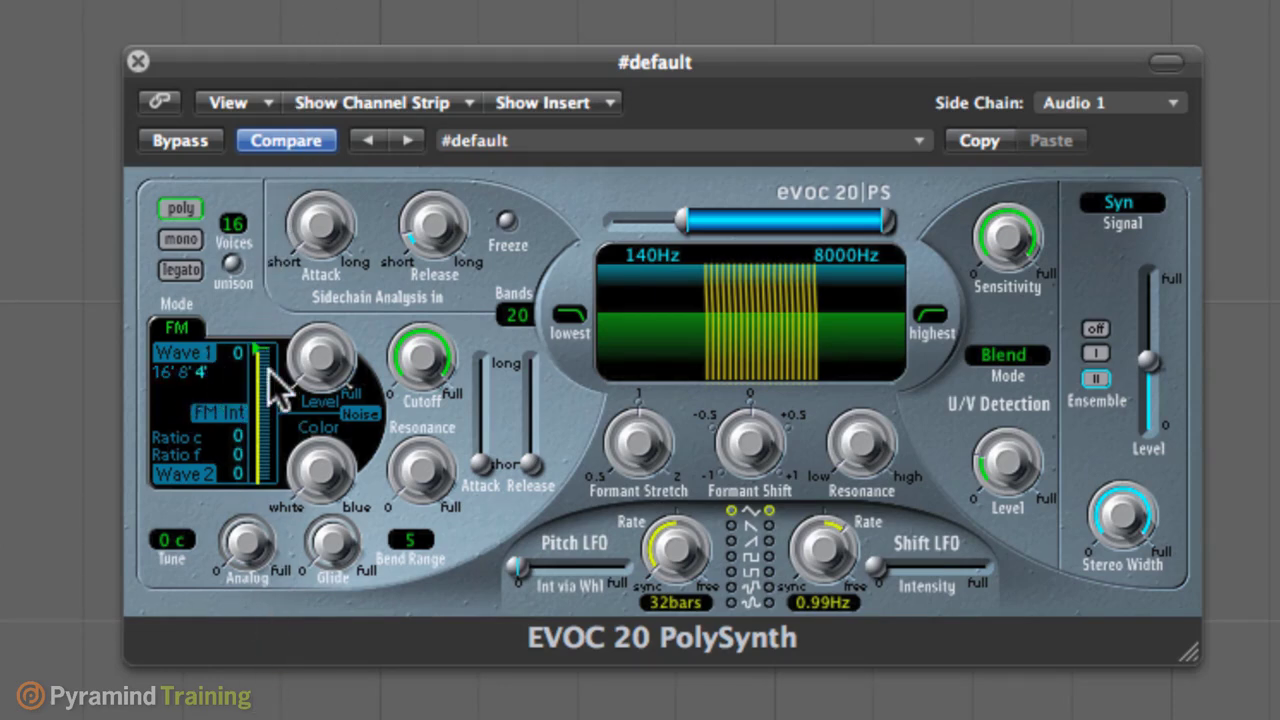
drag(275, 375, 262, 352)
click(167, 372)
drag(245, 420, 271, 436)
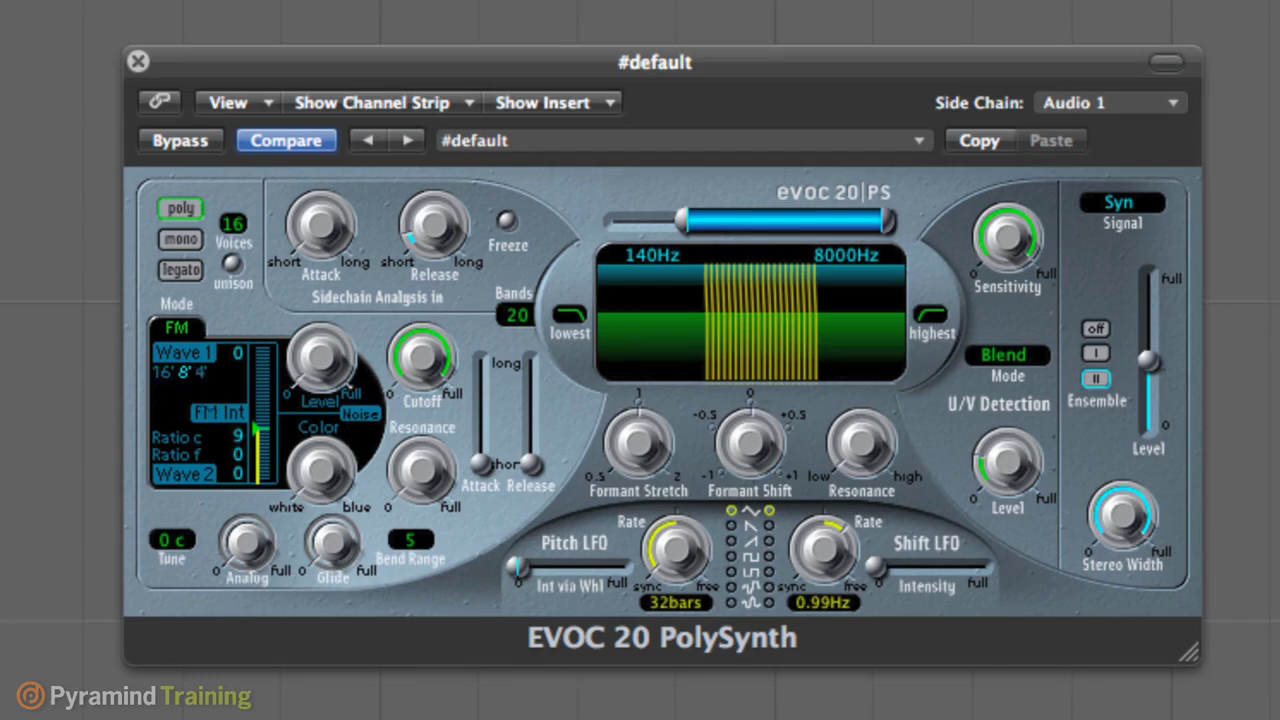
Step: Choose Voc from the Signal popup to hear the vocoded output again
click(1122, 205)
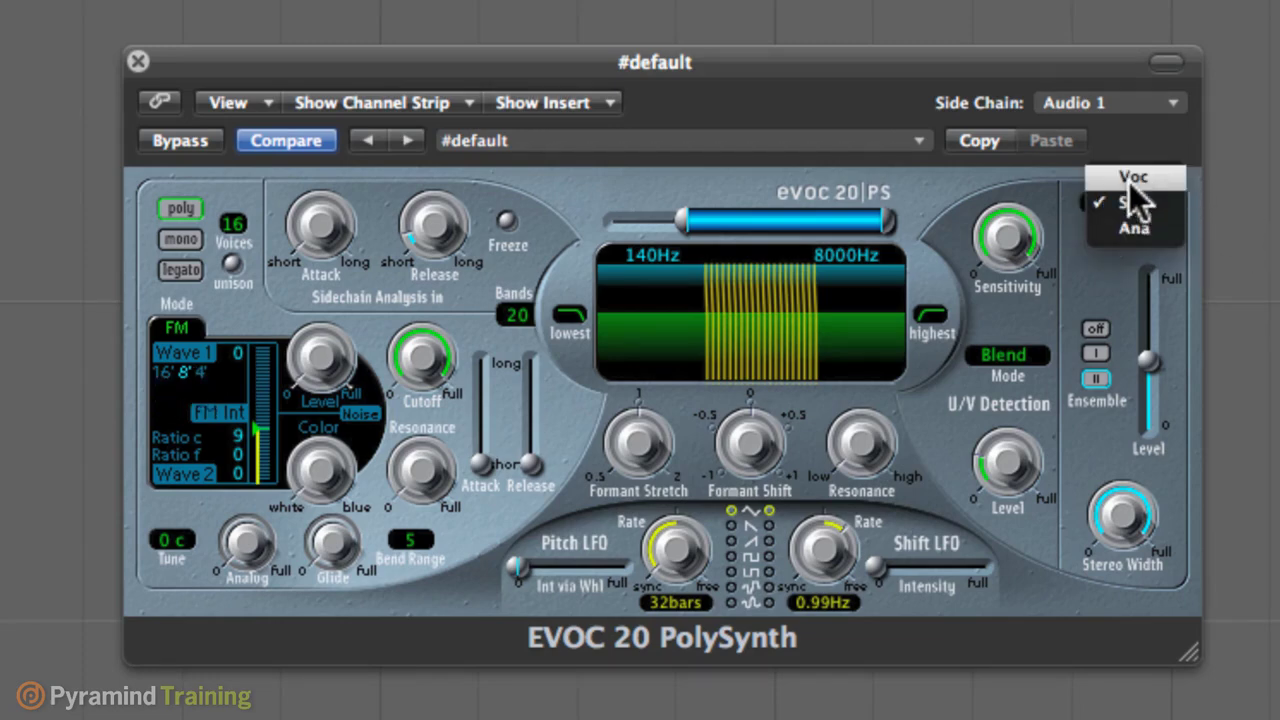
click(1129, 180)
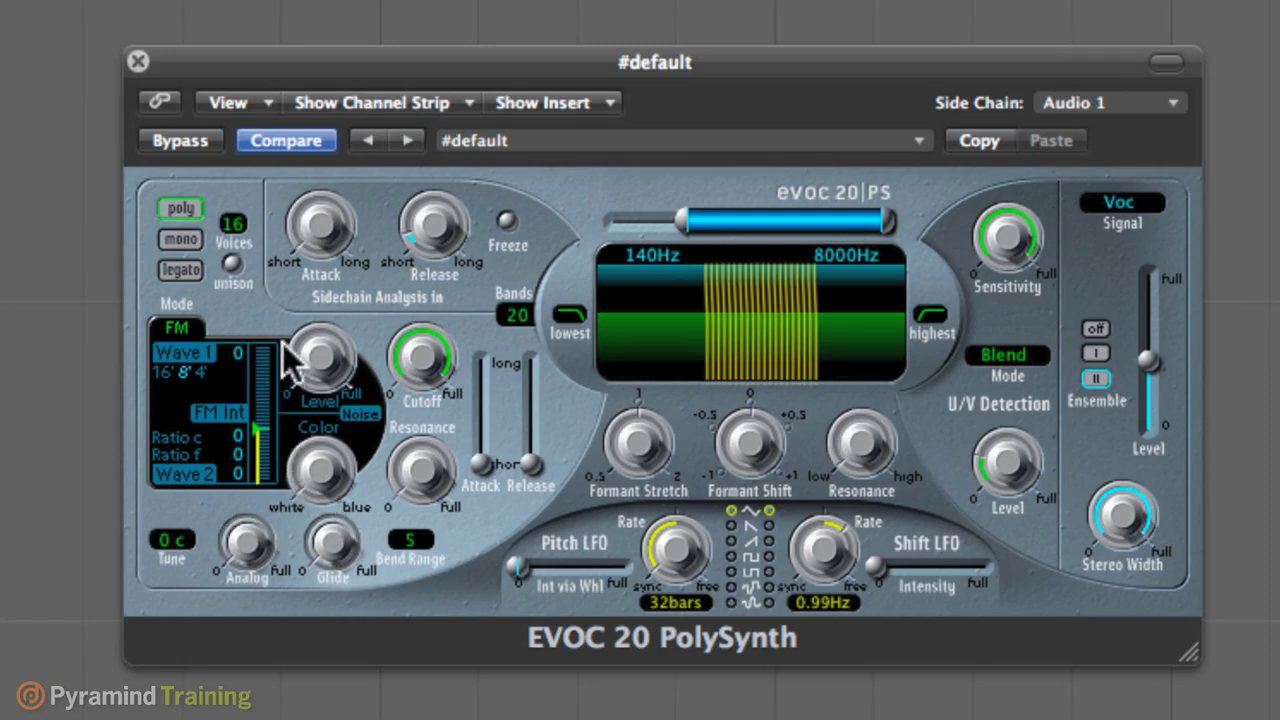
Step: Set FM intensity 0.65, Ratio c to 1, 16' footage, and U/V detection level to 0%
drag(264, 350, 259, 384)
drag(238, 432, 251, 414)
drag(248, 413, 240, 443)
mouse_move(239, 365)
mouse_down()
mouse_move(236, 396)
mouse_move(240, 357)
mouse_up()
click(164, 370)
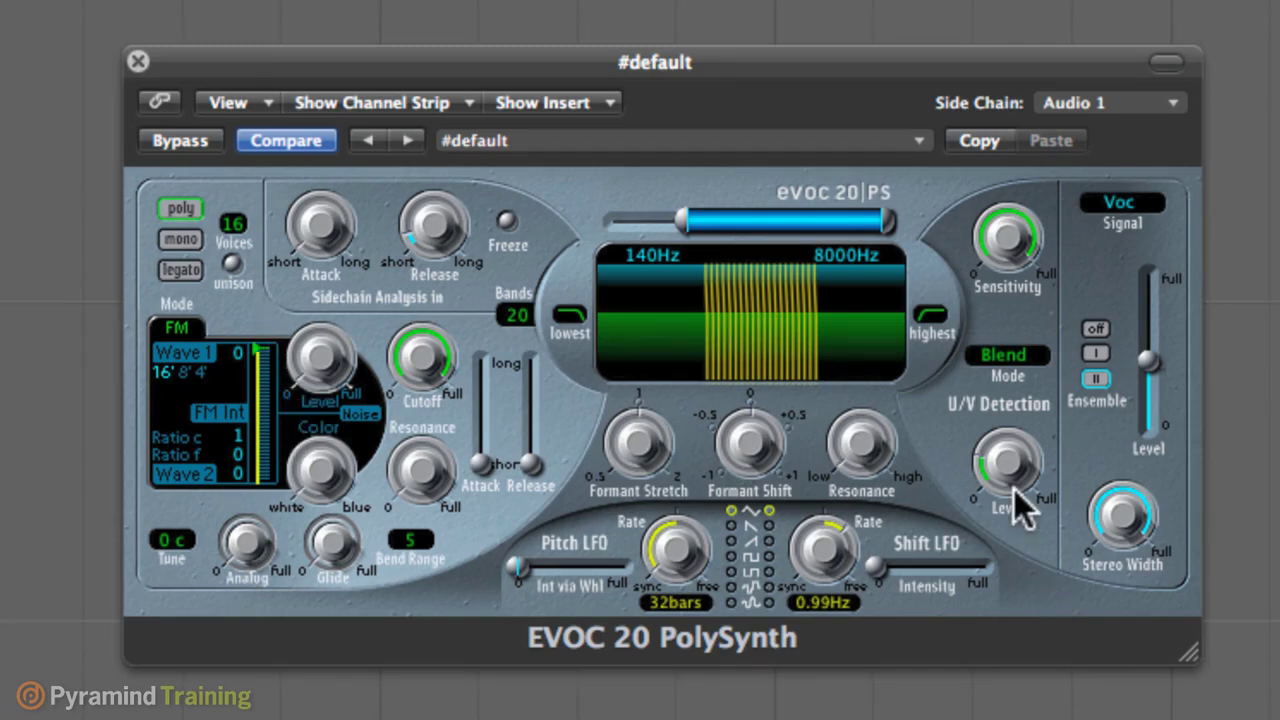
drag(1016, 488, 1020, 695)
Step: Set U/V detection to Noise at 100% level and raise the vocoder output a few dB
click(1008, 355)
click(1026, 302)
drag(1009, 475, 1068, 206)
drag(1147, 360, 1144, 345)
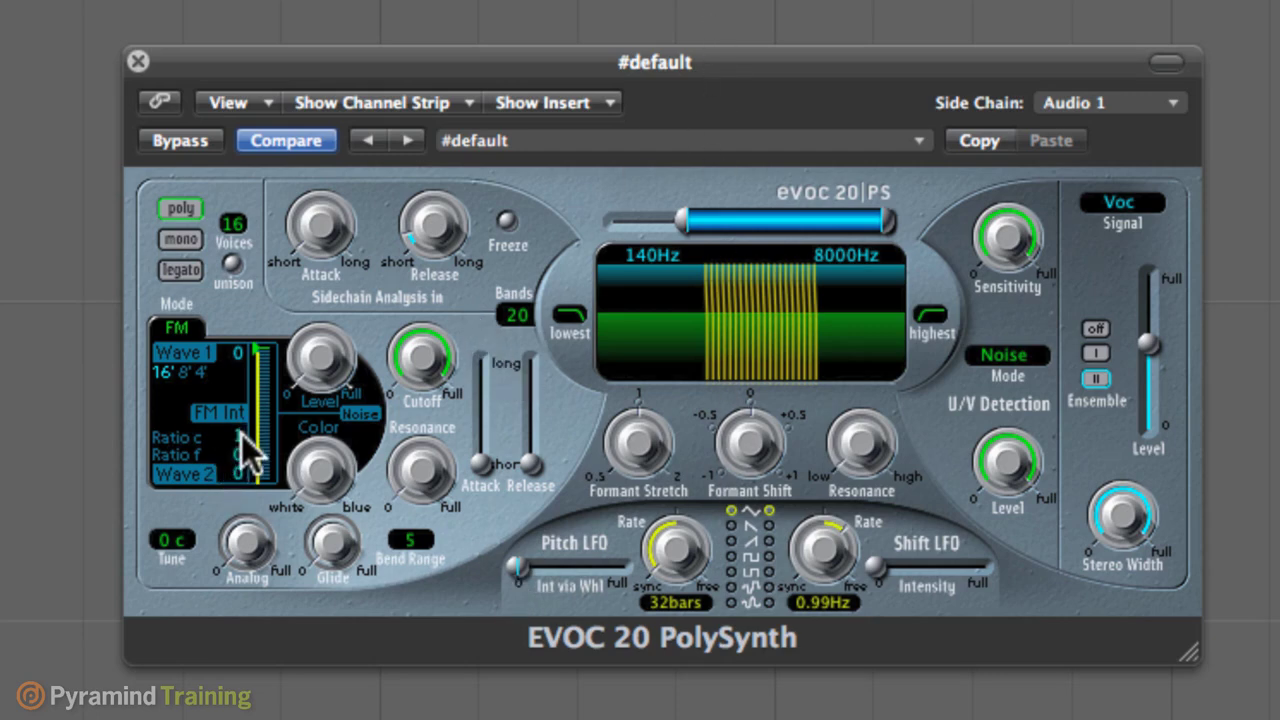
Step: Set FM intensity 0.42, brighten the noise, band floor 260Hz, Formant Stretch 1.50, Formant Shift about -0.18
drag(257, 358, 252, 427)
drag(339, 473, 359, 331)
drag(300, 500, 382, 142)
drag(770, 451, 777, 477)
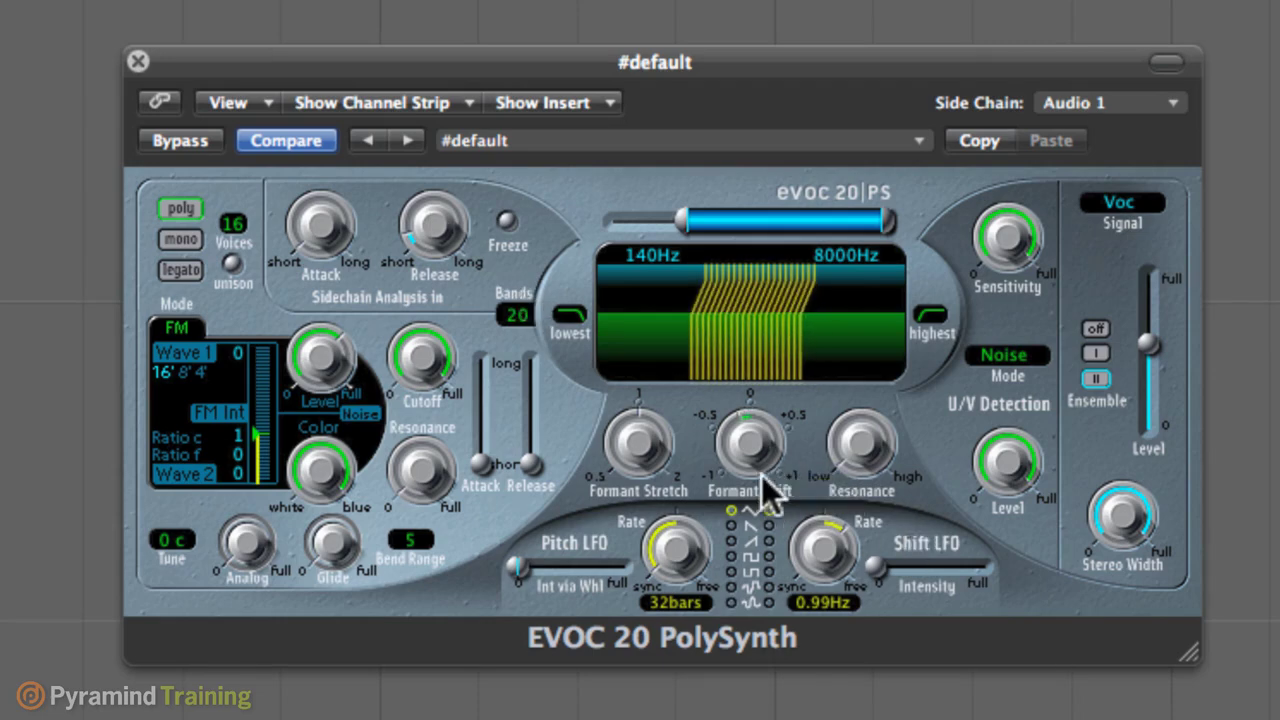
drag(684, 214, 750, 215)
drag(652, 422, 664, 362)
drag(749, 434, 755, 442)
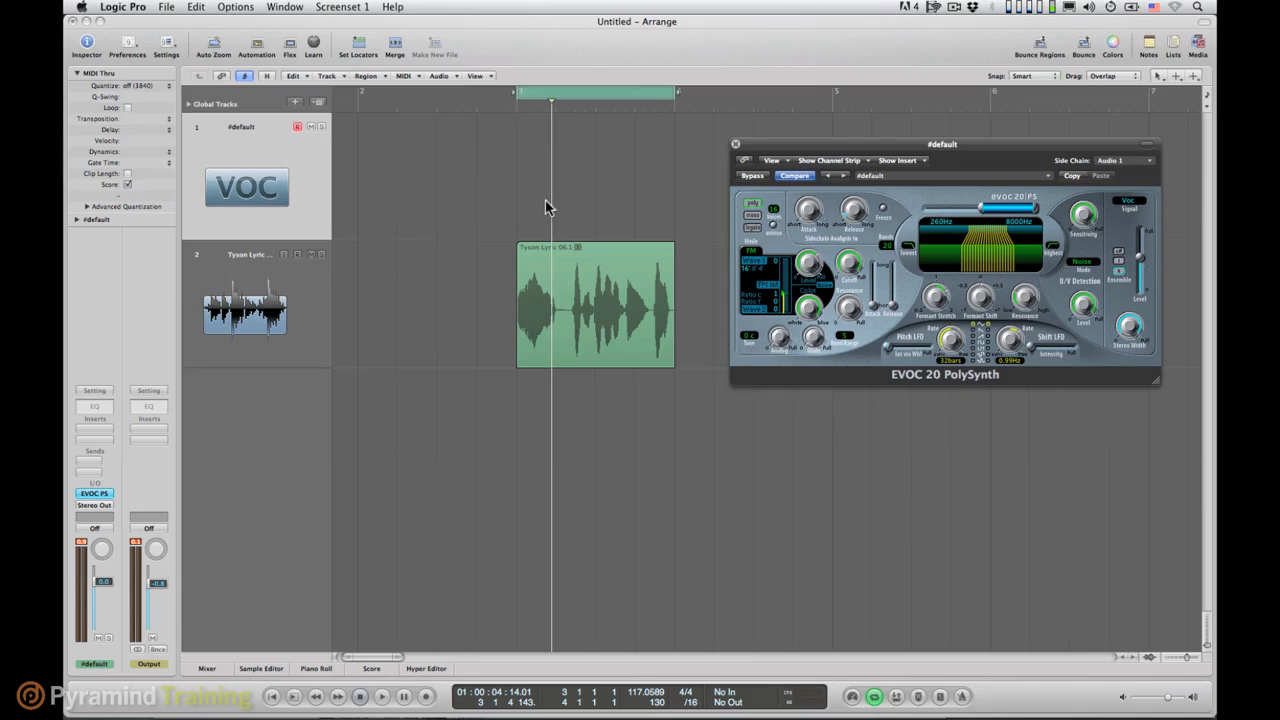
Step: Record MIDI notes on the vocoder track, split overlapping notes, move one note and audition it
key(r)
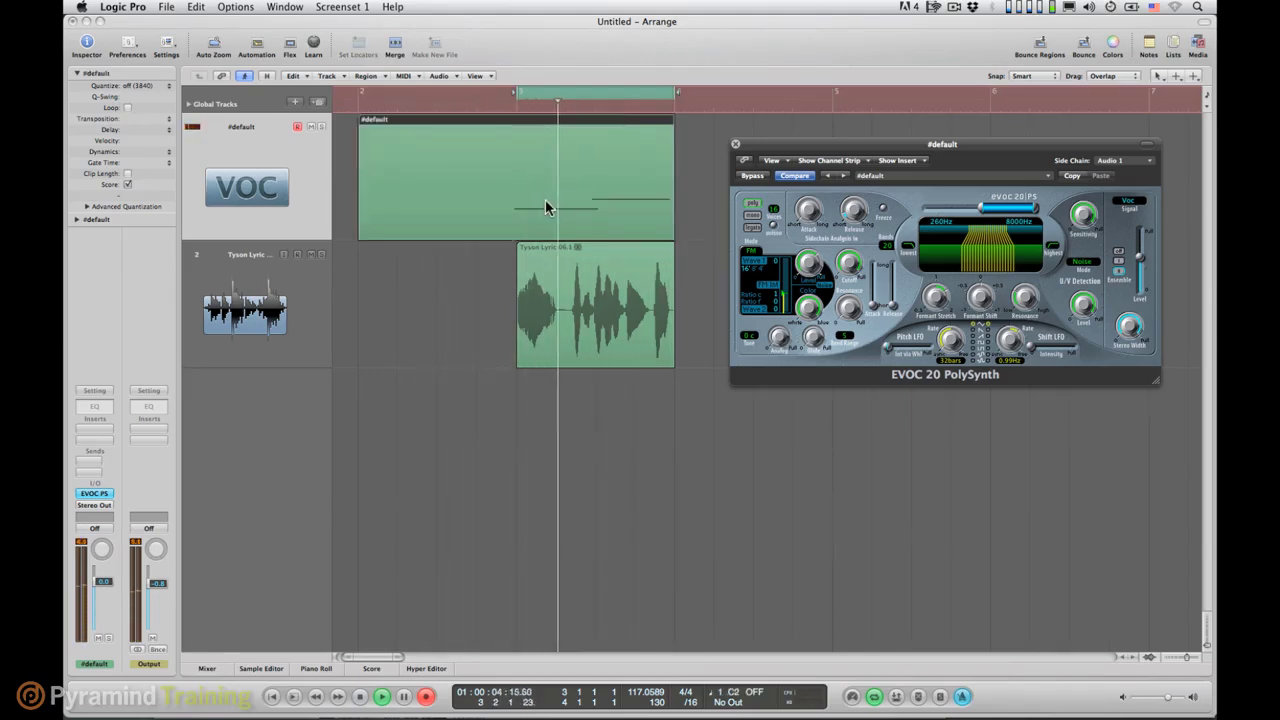
key(space)
drag(340, 166, 520, 190)
key(Delete)
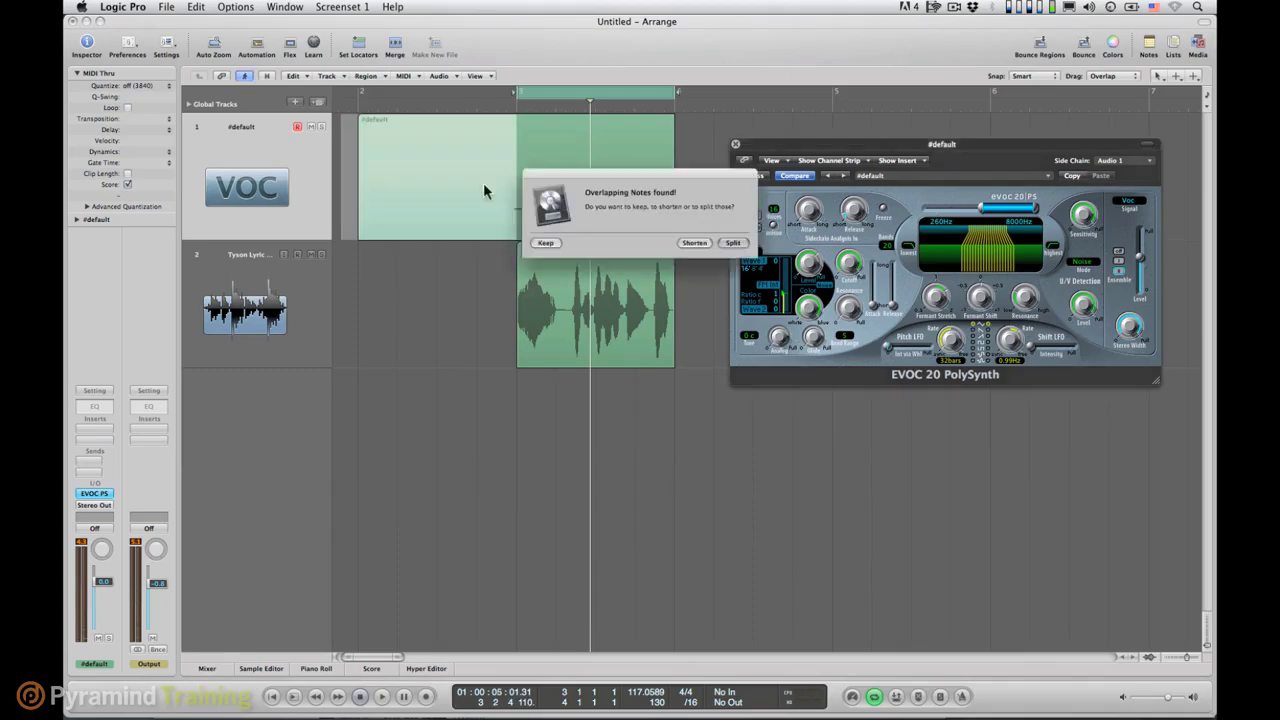
click(738, 244)
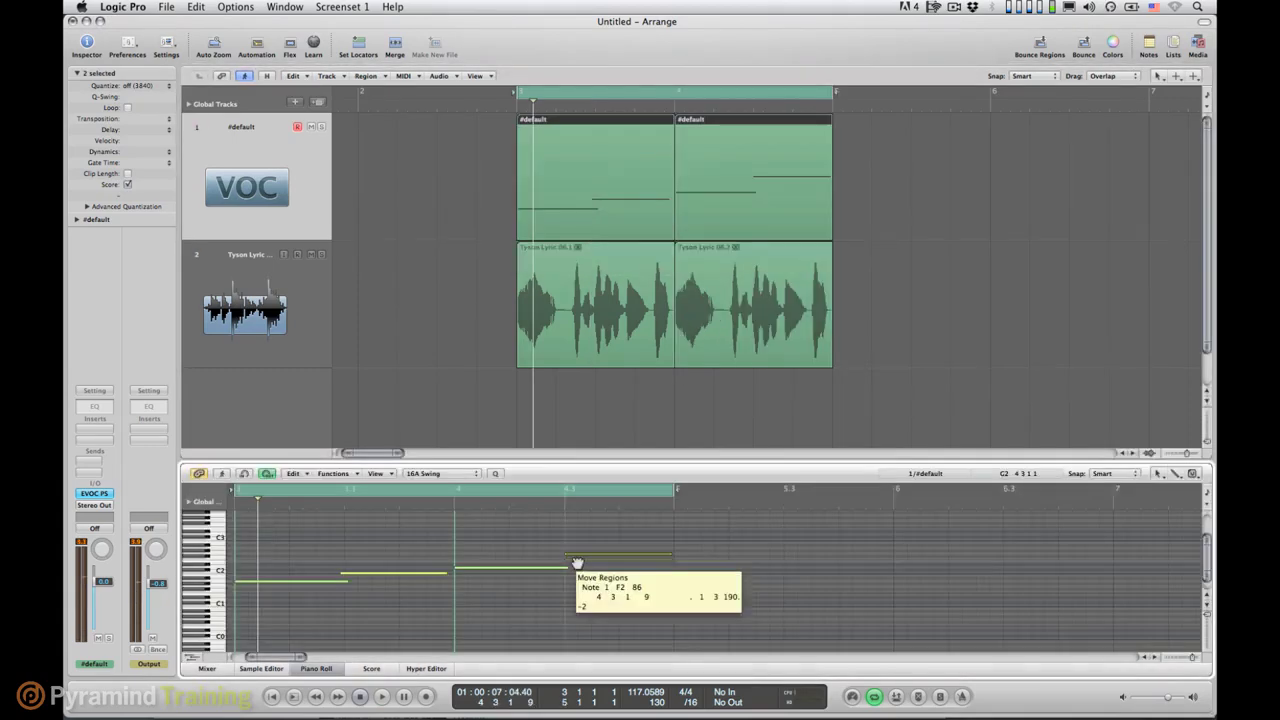
drag(577, 563, 577, 567)
key(space)
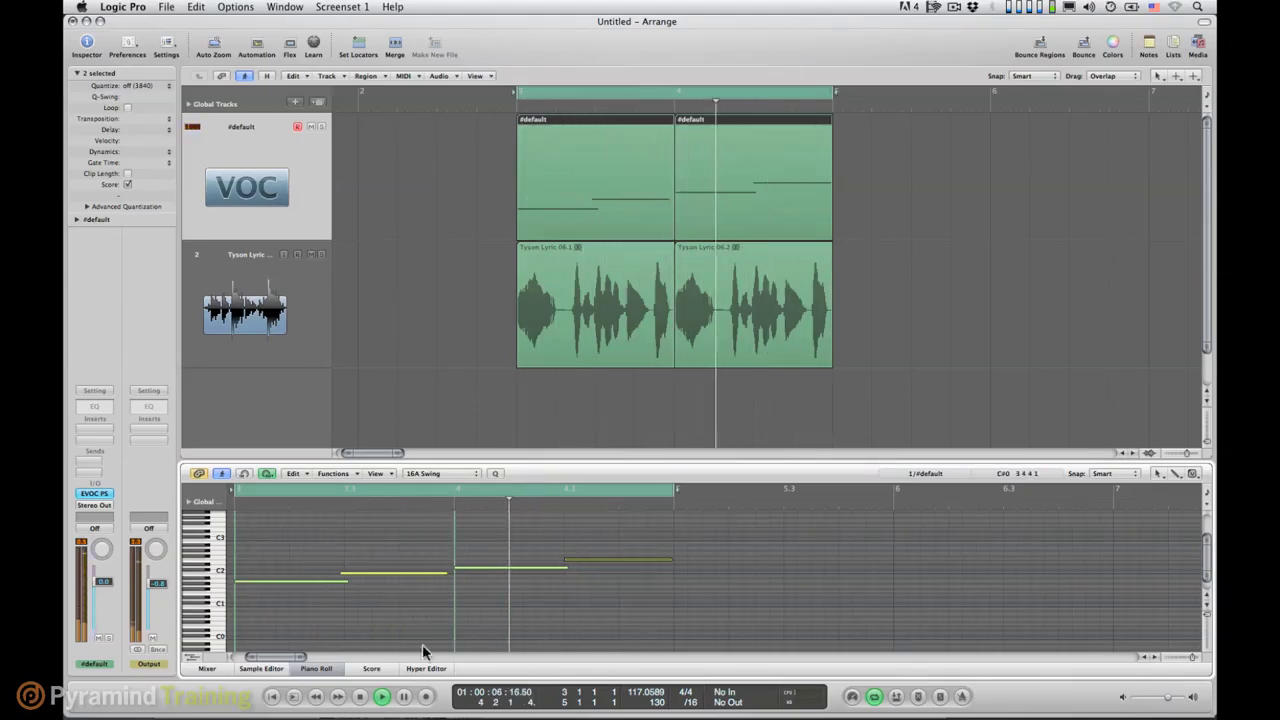
key(space)
Step: Delete the two Tyson Lyric vocal regions from the audio track
click(318, 669)
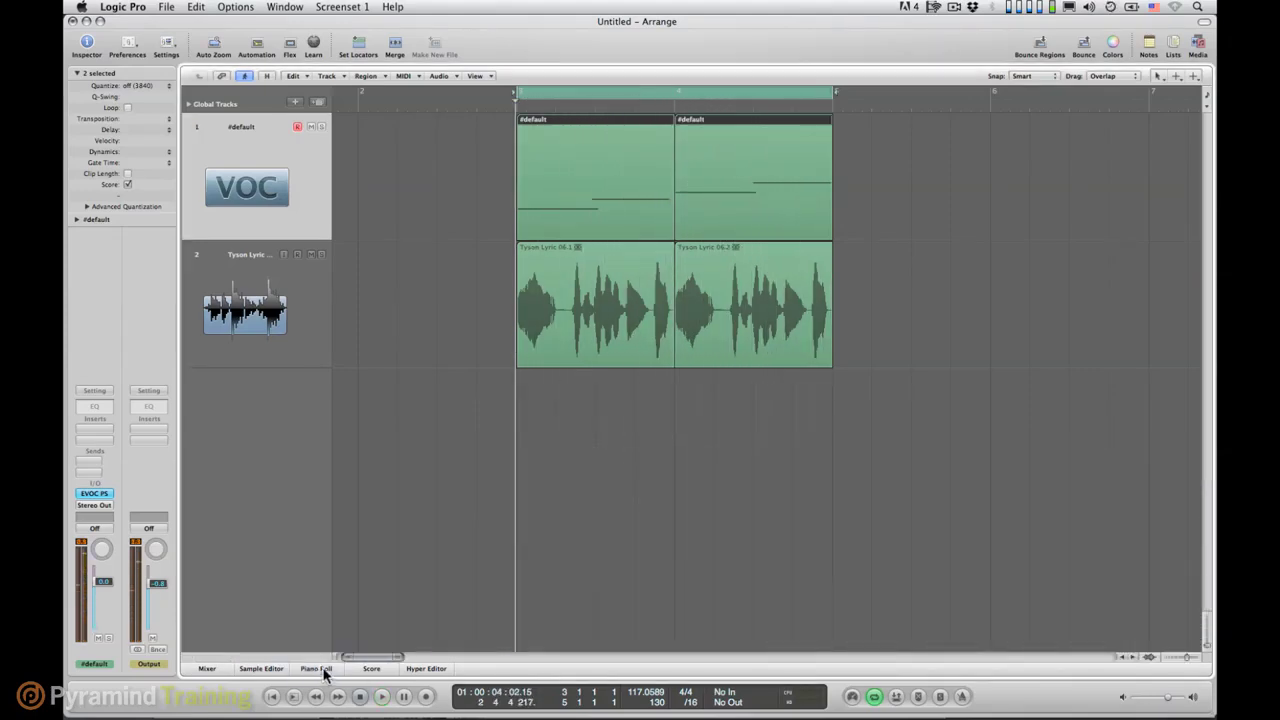
click(450, 403)
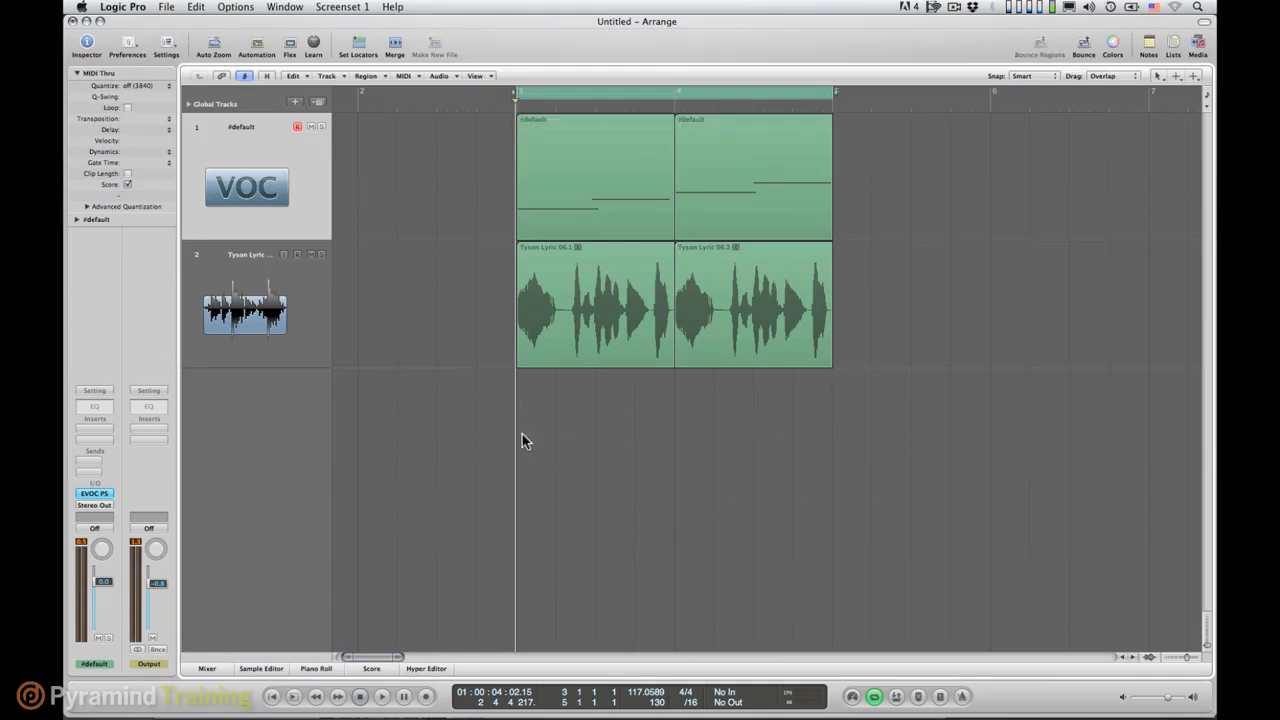
key(z)
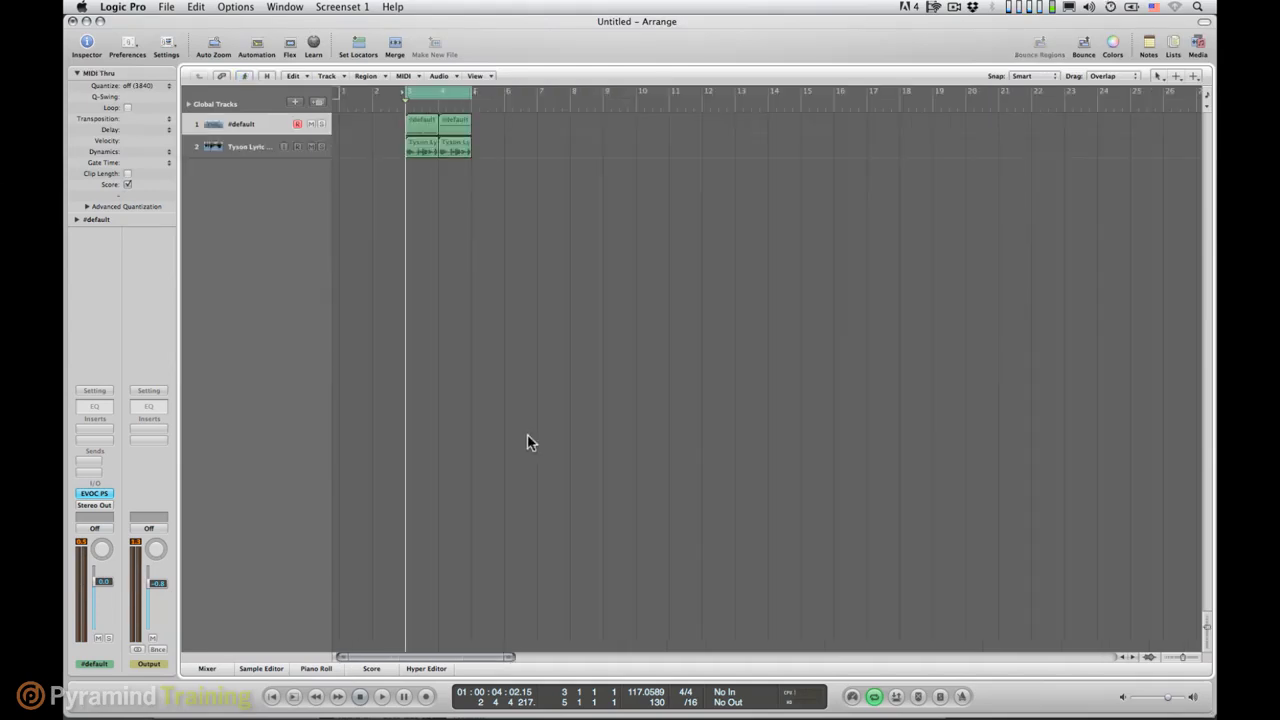
drag(390, 190, 641, 156)
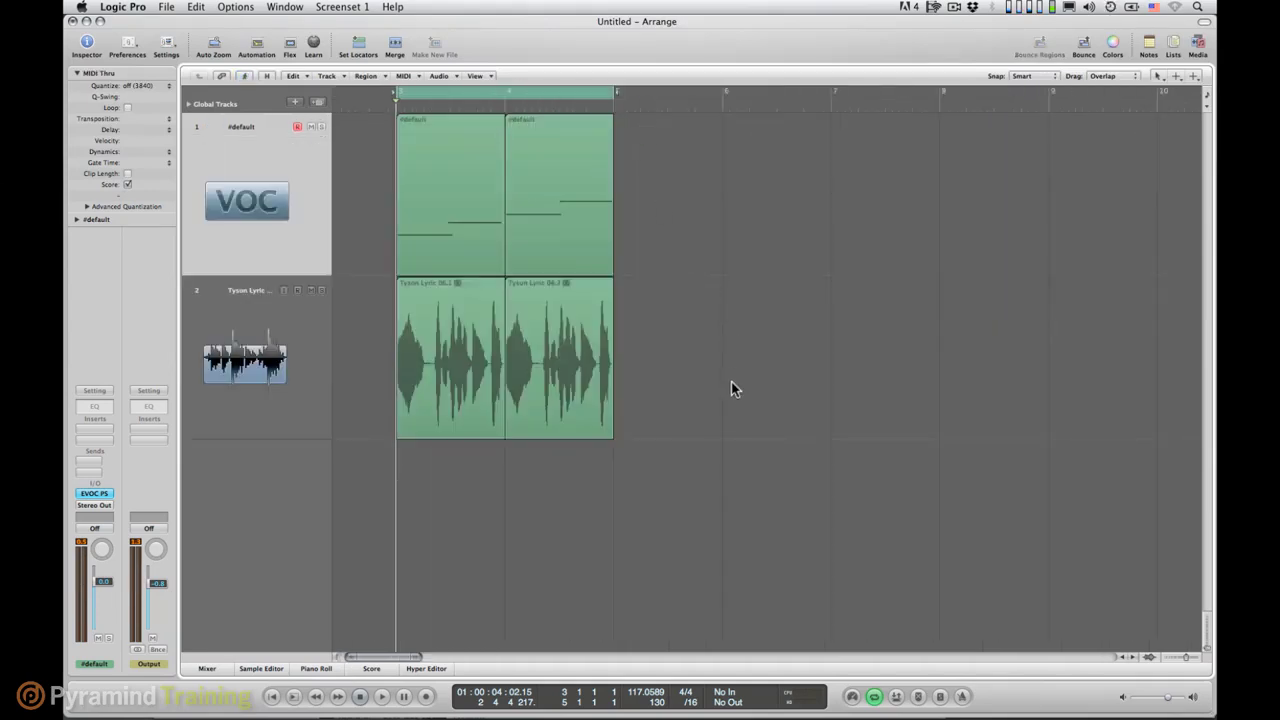
drag(728, 377, 459, 400)
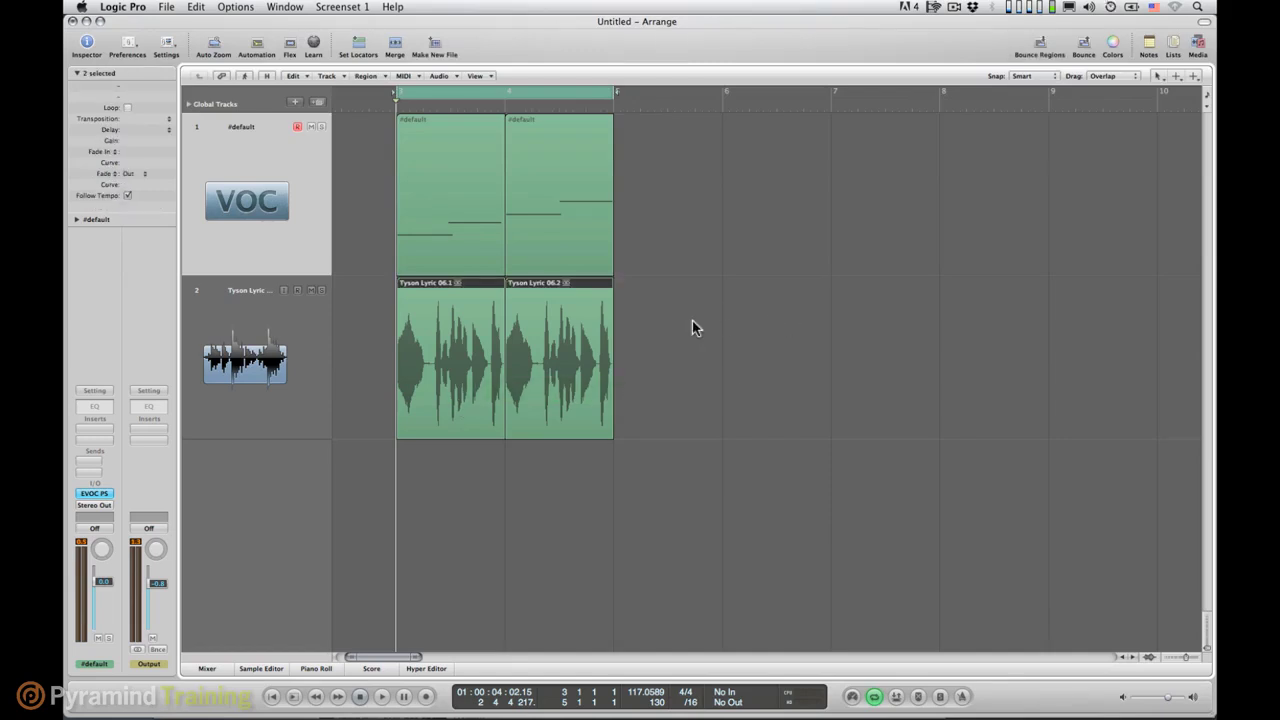
key(Delete)
Step: Filter loops to Electronic and place Analog Drum Machine 64 on track 2 at bar 3
click(1197, 45)
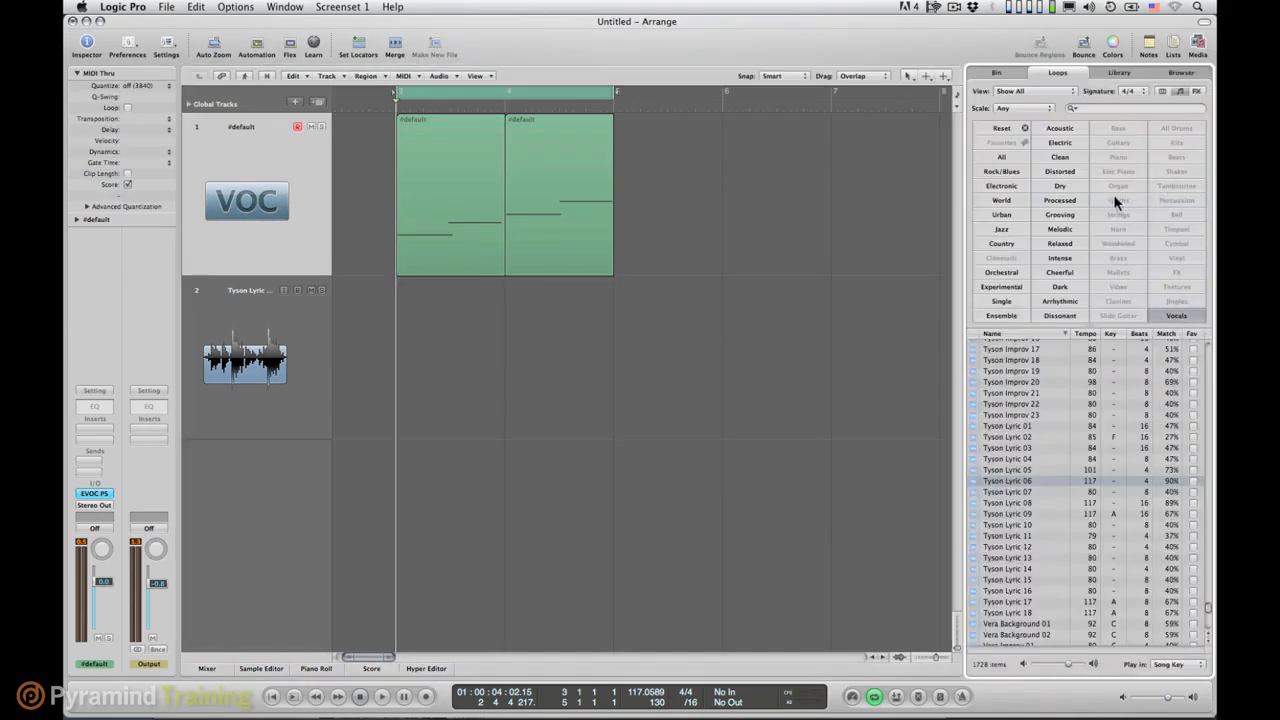
click(1190, 316)
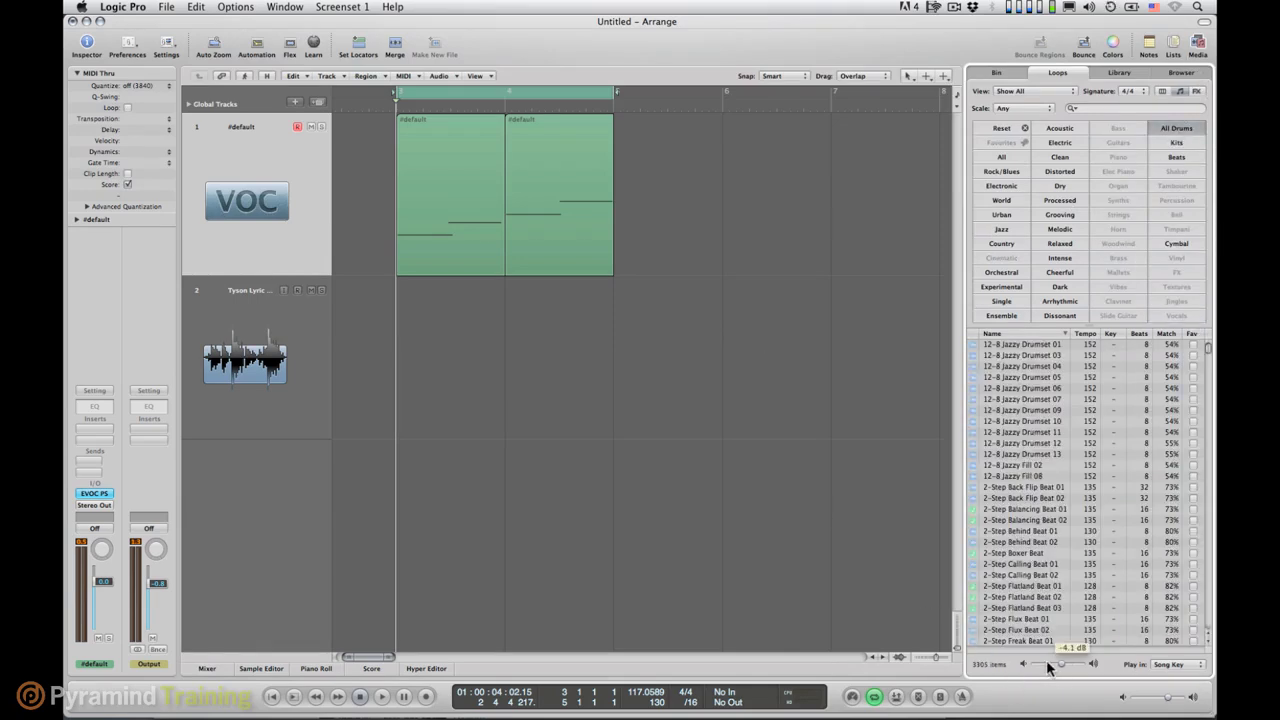
drag(1047, 661, 1040, 663)
click(1001, 186)
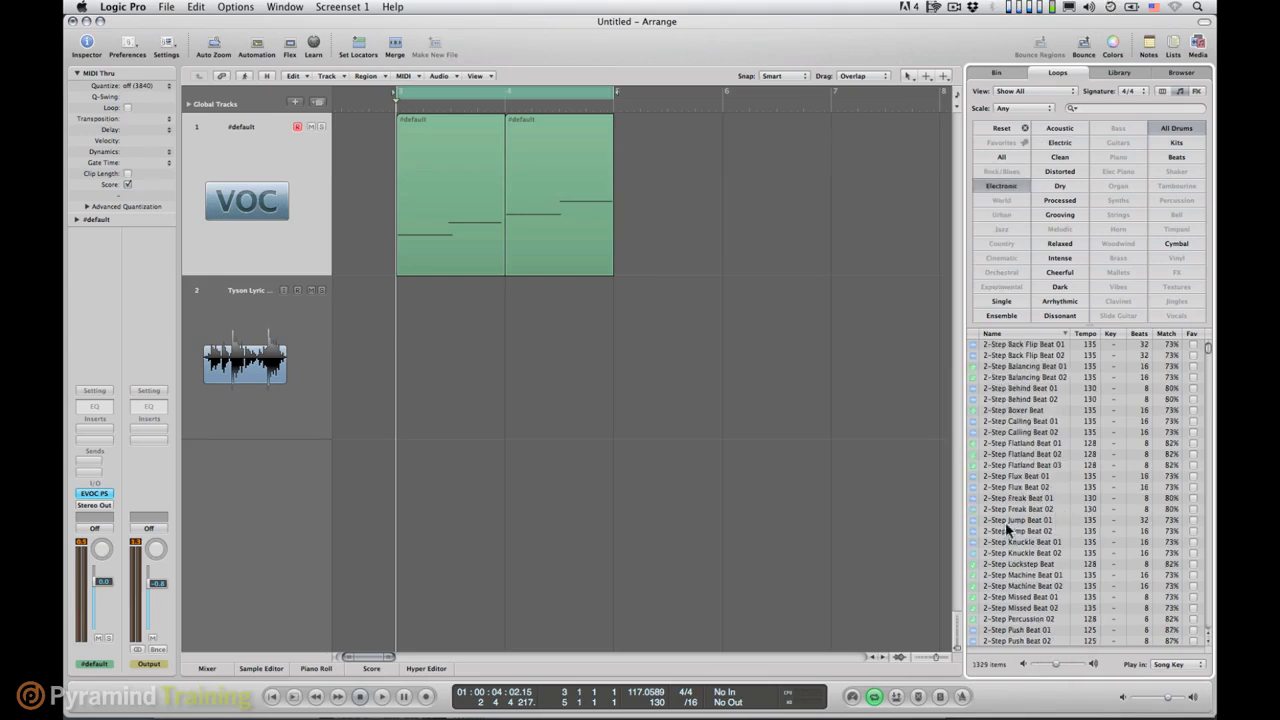
scroll(1020, 525, down, 20)
click(1028, 518)
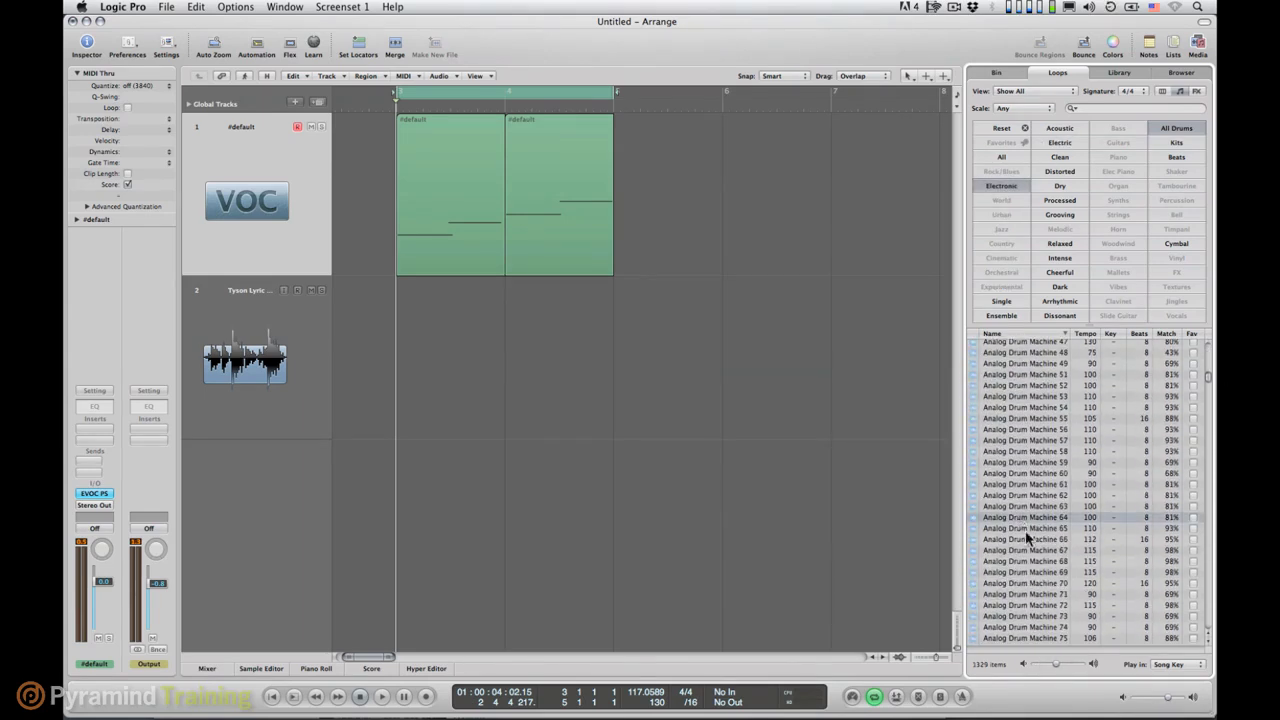
drag(996, 518, 412, 362)
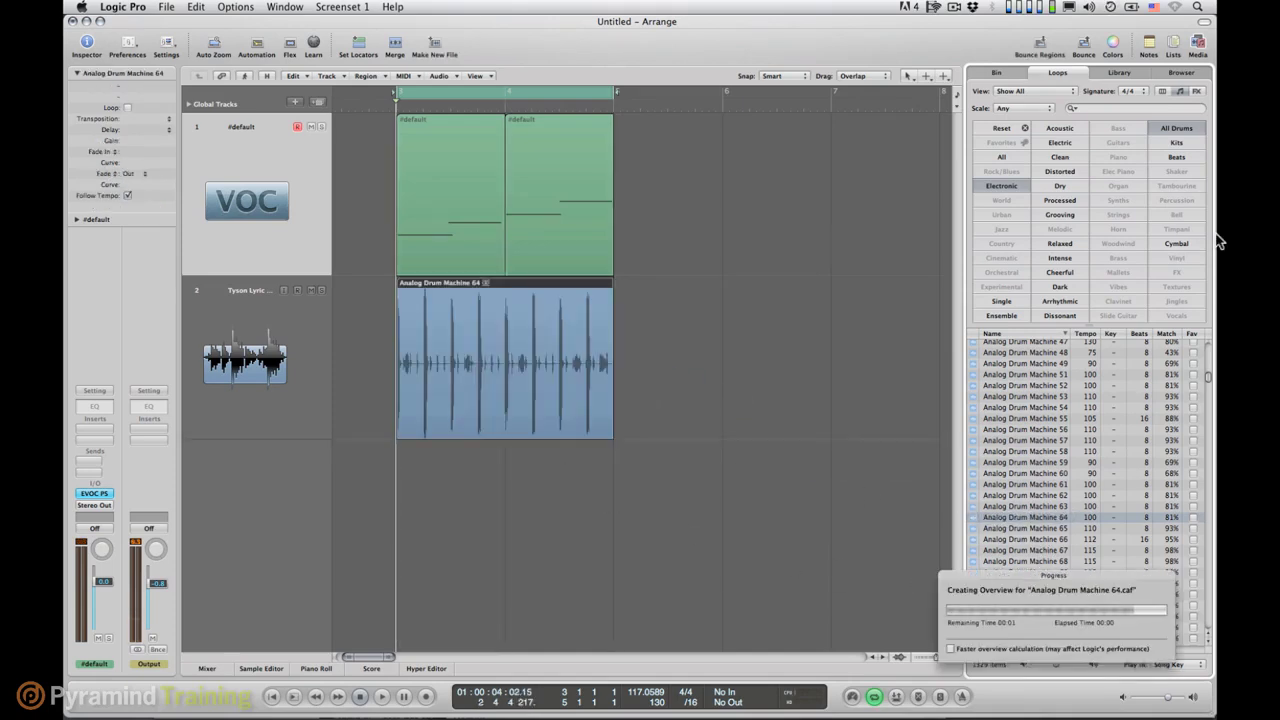
click(1199, 46)
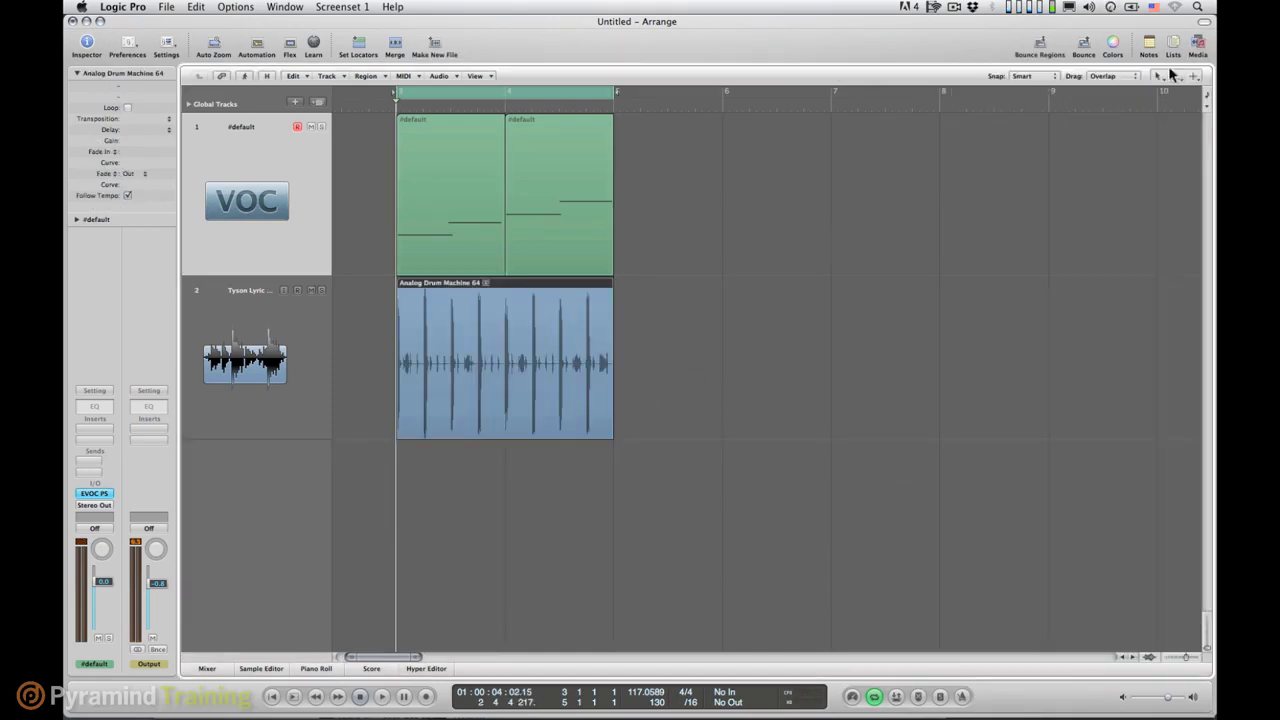
Step: Play the drum loop, select the vocoder track and open its EVOC 20 PolySynth insert
click(743, 380)
key(space)
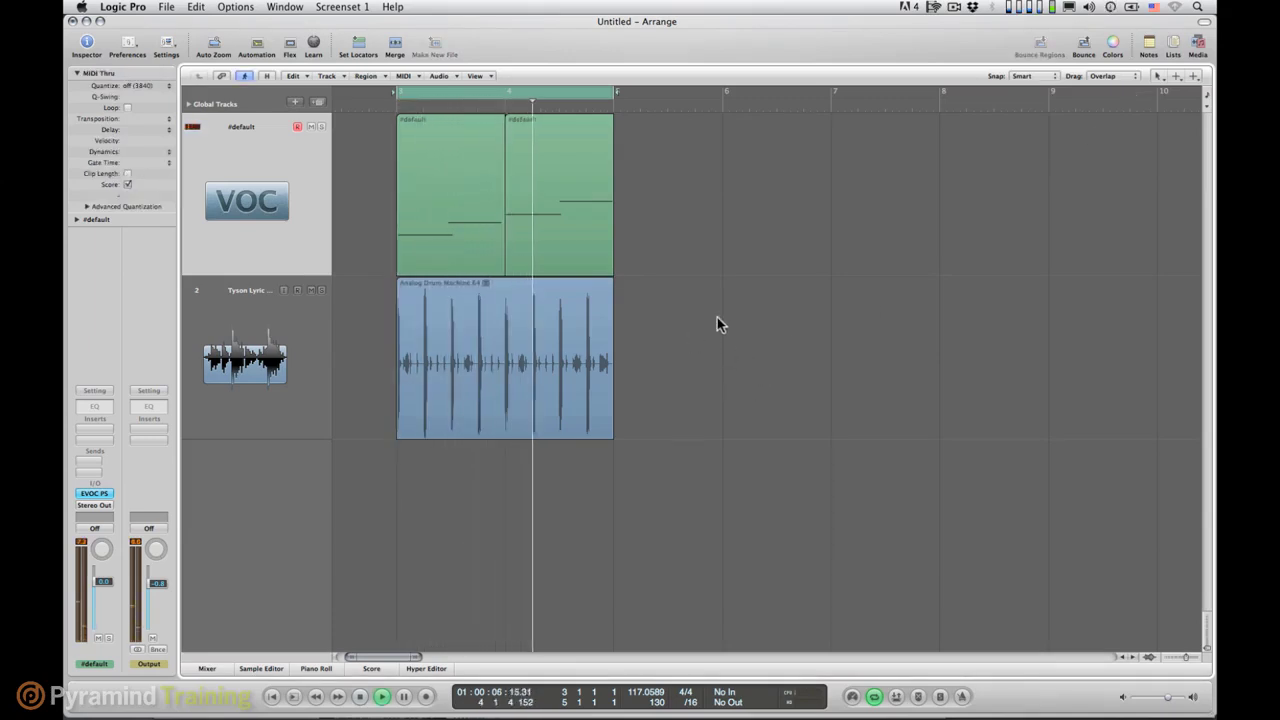
click(280, 391)
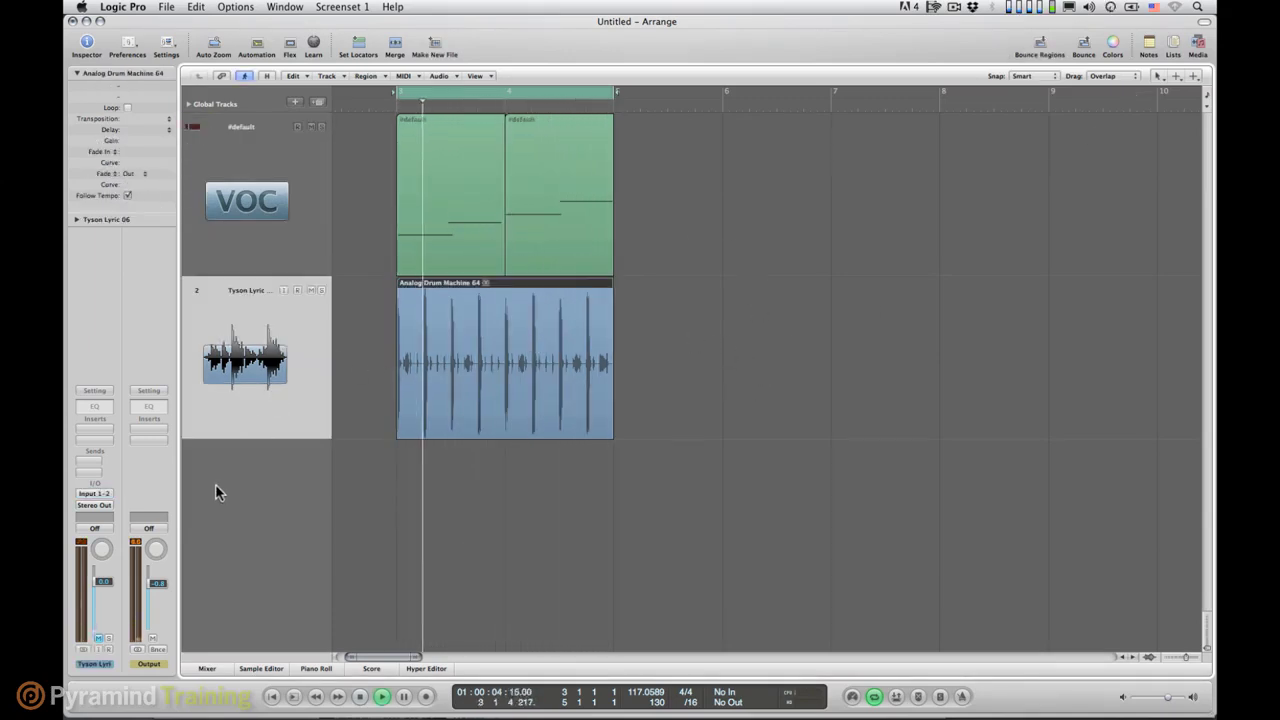
click(249, 238)
click(94, 493)
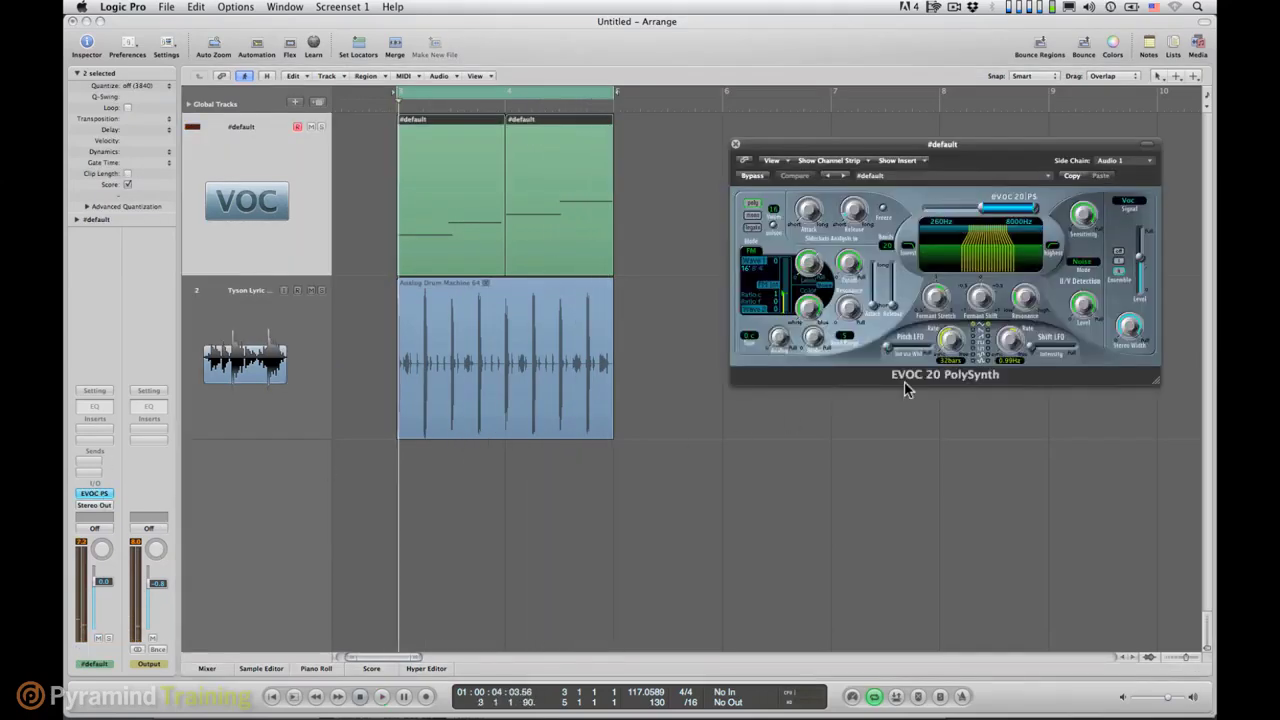
drag(967, 143, 848, 274)
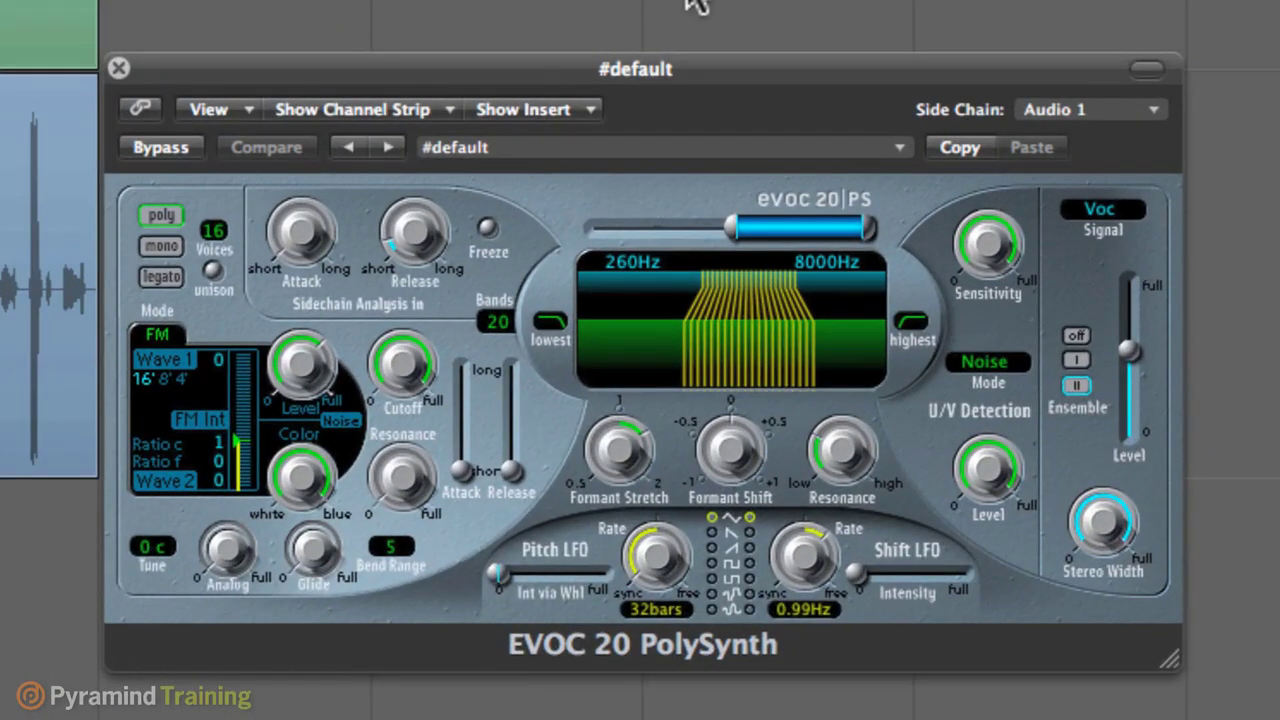
Step: Adjust Formant Shift and move the band range to span 180Hz to 6700Hz
mouse_move(735, 447)
mouse_down()
mouse_move(714, 423)
mouse_move(737, 354)
mouse_move(723, 459)
mouse_up()
drag(729, 234, 677, 237)
drag(786, 232, 820, 230)
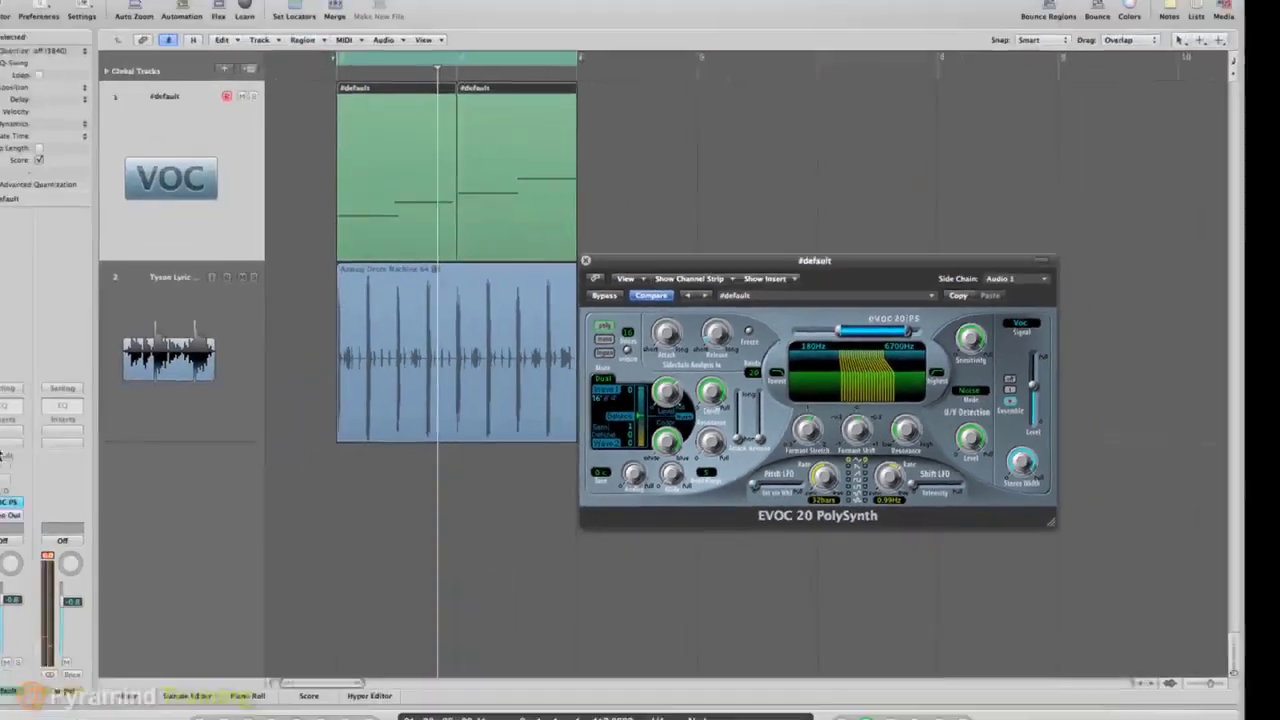
Step: Send the vocoder track to Bus 1 and play to hear the send
click(95, 430)
key(Escape)
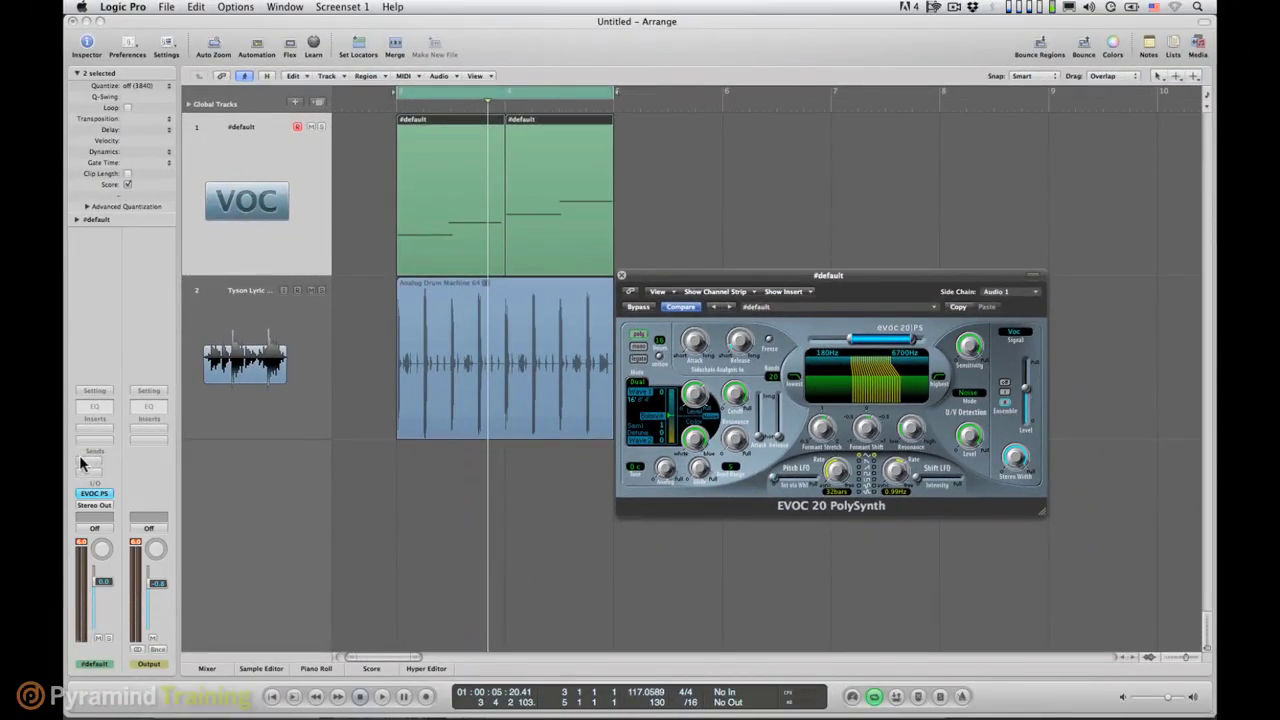
click(95, 452)
mouse_move(100, 473)
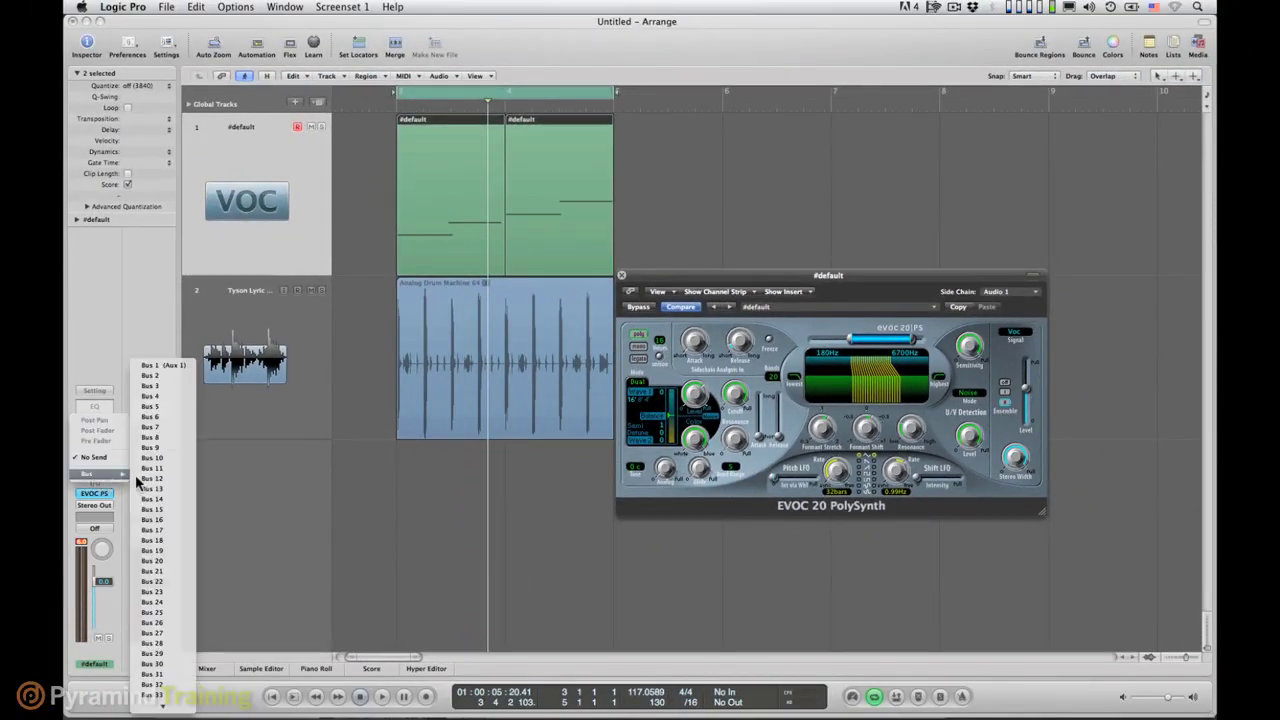
click(160, 365)
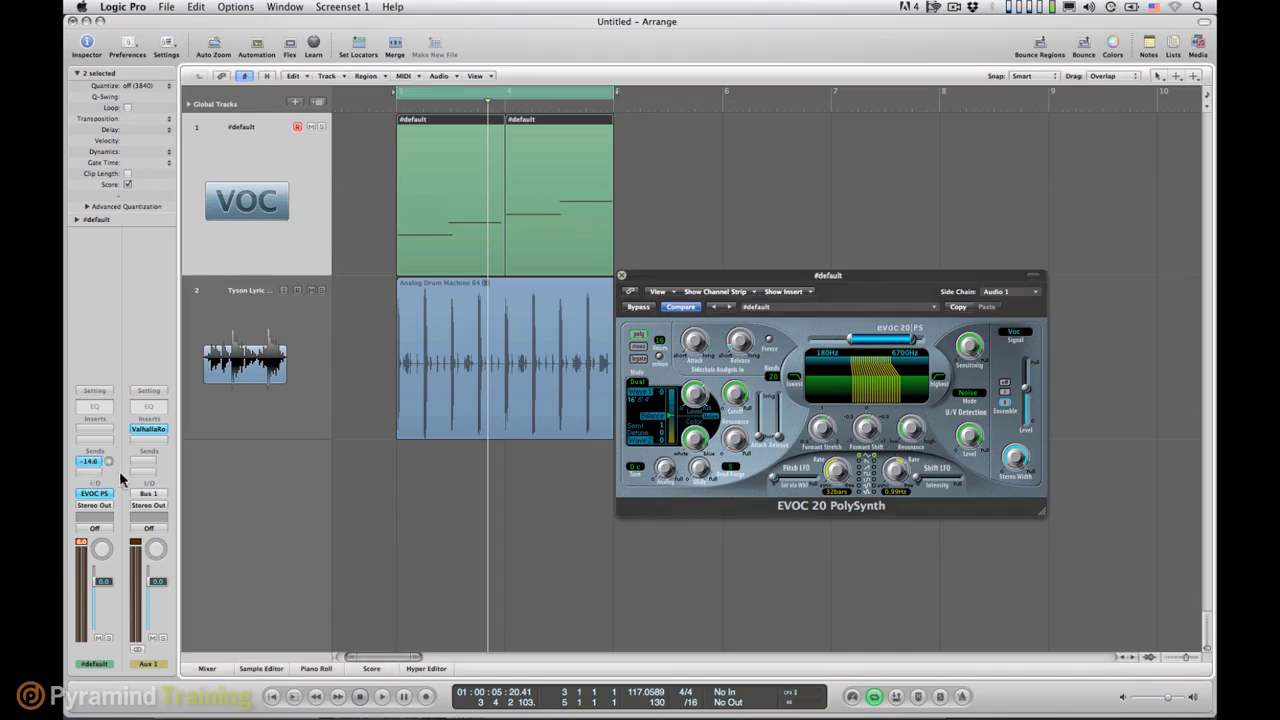
key(space)
Step: Route a second send to Bus 2, enable Ping Pong on H-Delay, and duplicate the notes
click(89, 461)
mouse_move(100, 485)
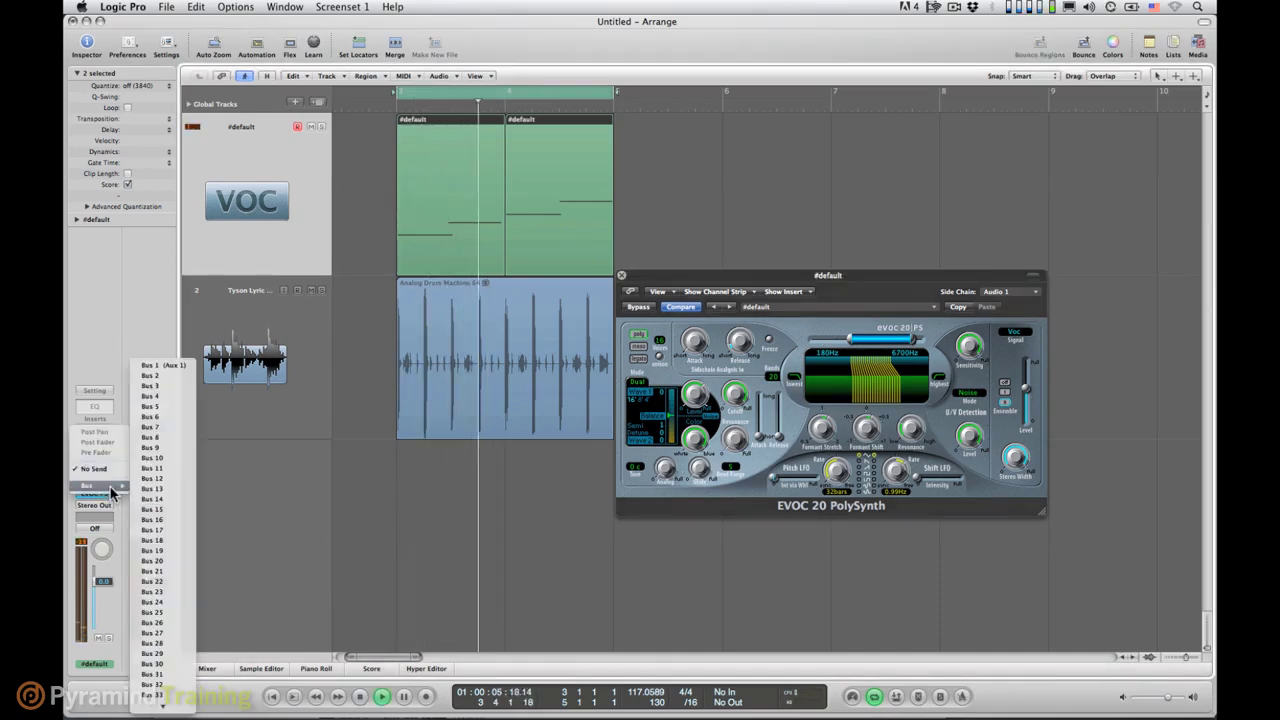
click(178, 373)
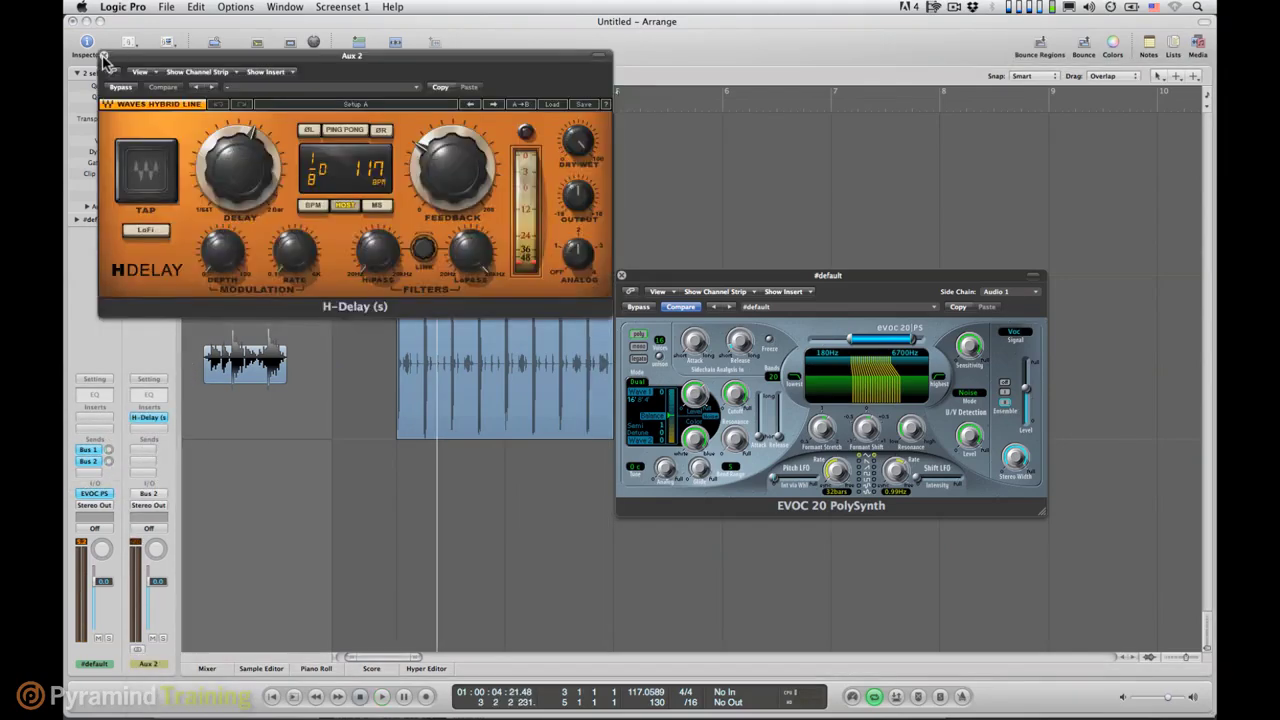
drag(110, 62, 509, 84)
click(716, 162)
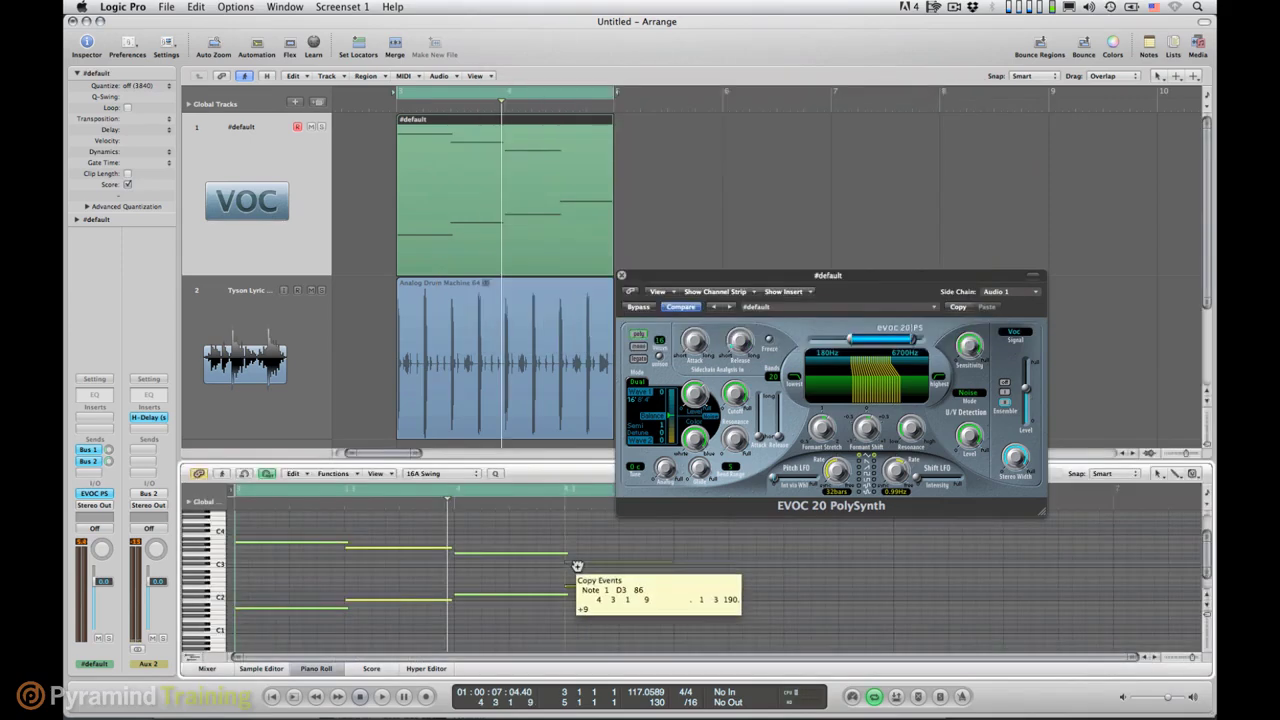
drag(577, 566, 578, 567)
key(space)
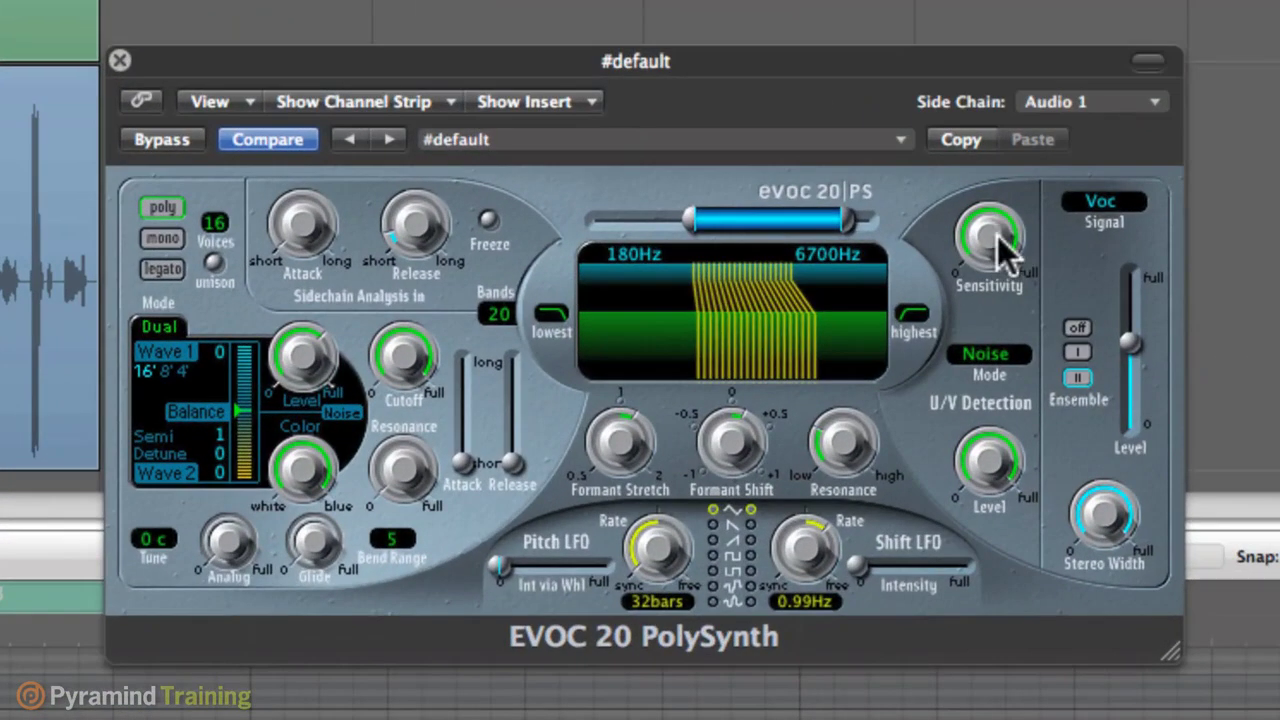
Step: Lower EVOC 20's sensitivity and widen its band range to 180–8000Hz
drag(985, 284, 981, 541)
click(995, 358)
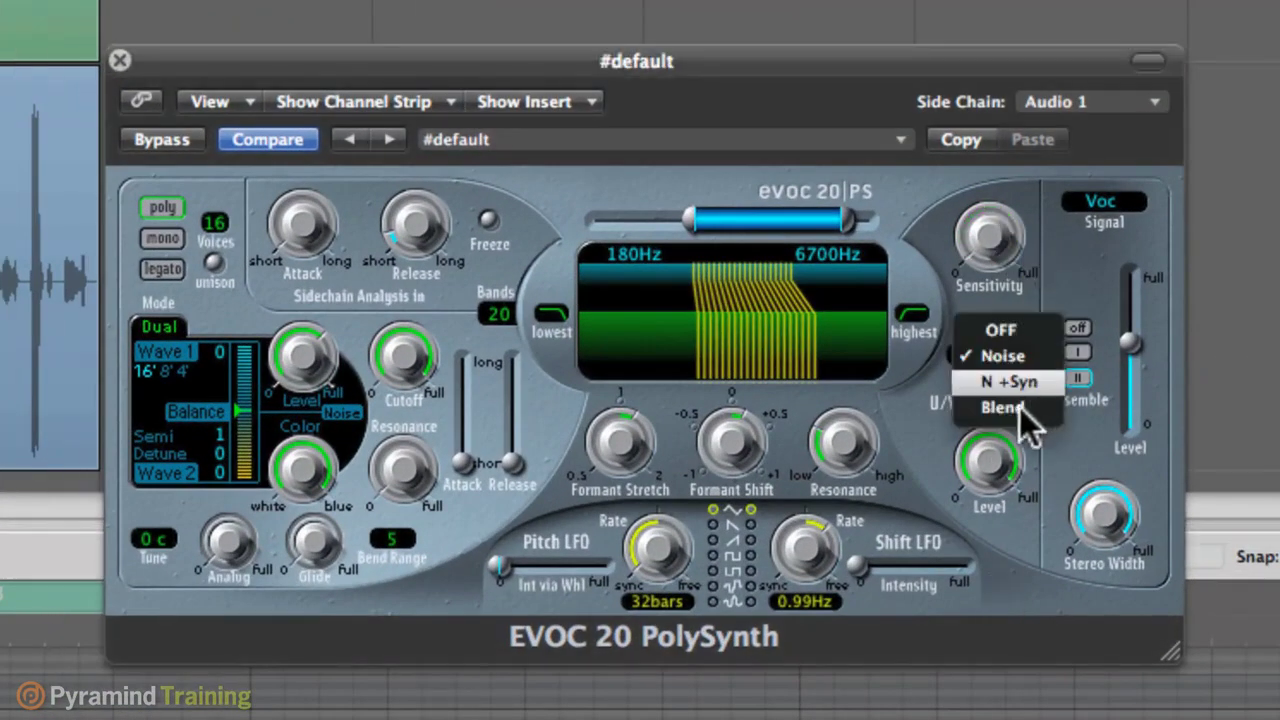
click(905, 450)
drag(850, 220, 1005, 240)
mouse_move(690, 226)
mouse_down()
mouse_move(760, 209)
mouse_move(691, 218)
mouse_up()
Step: Raise the formant resonance and set the analysis release to about 63 ms
drag(843, 443, 890, 322)
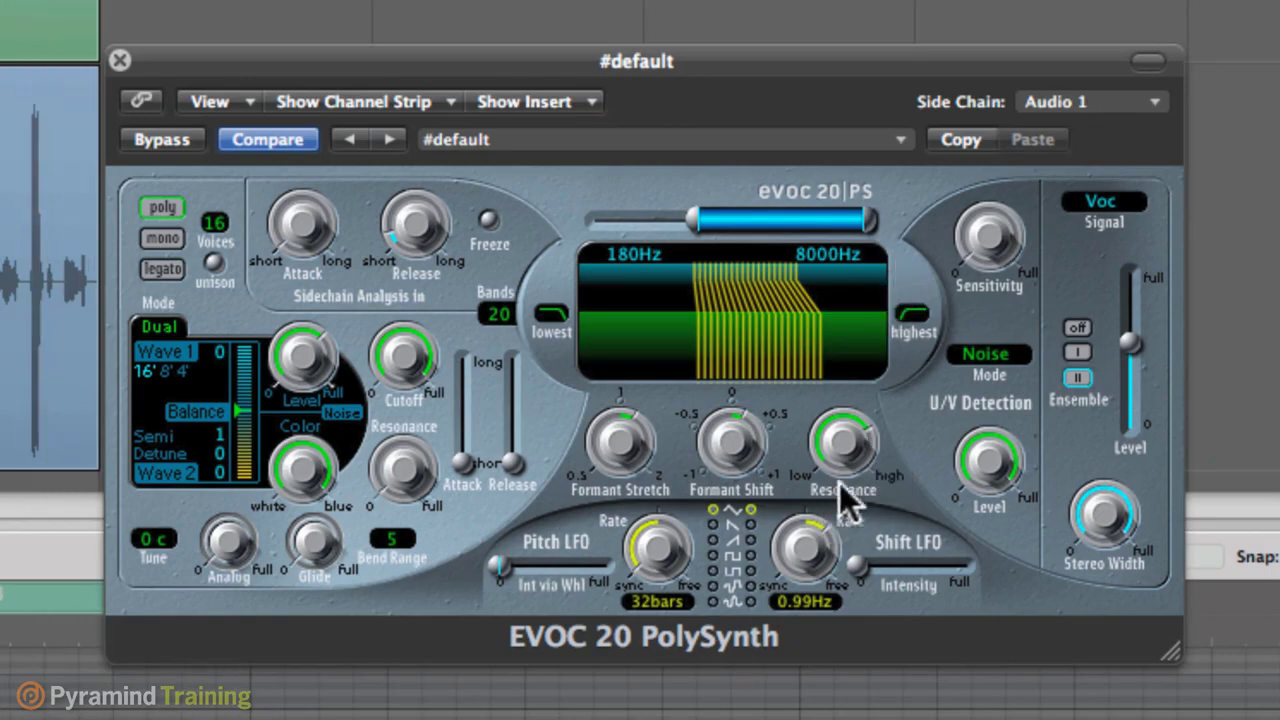
drag(415, 226, 438, 208)
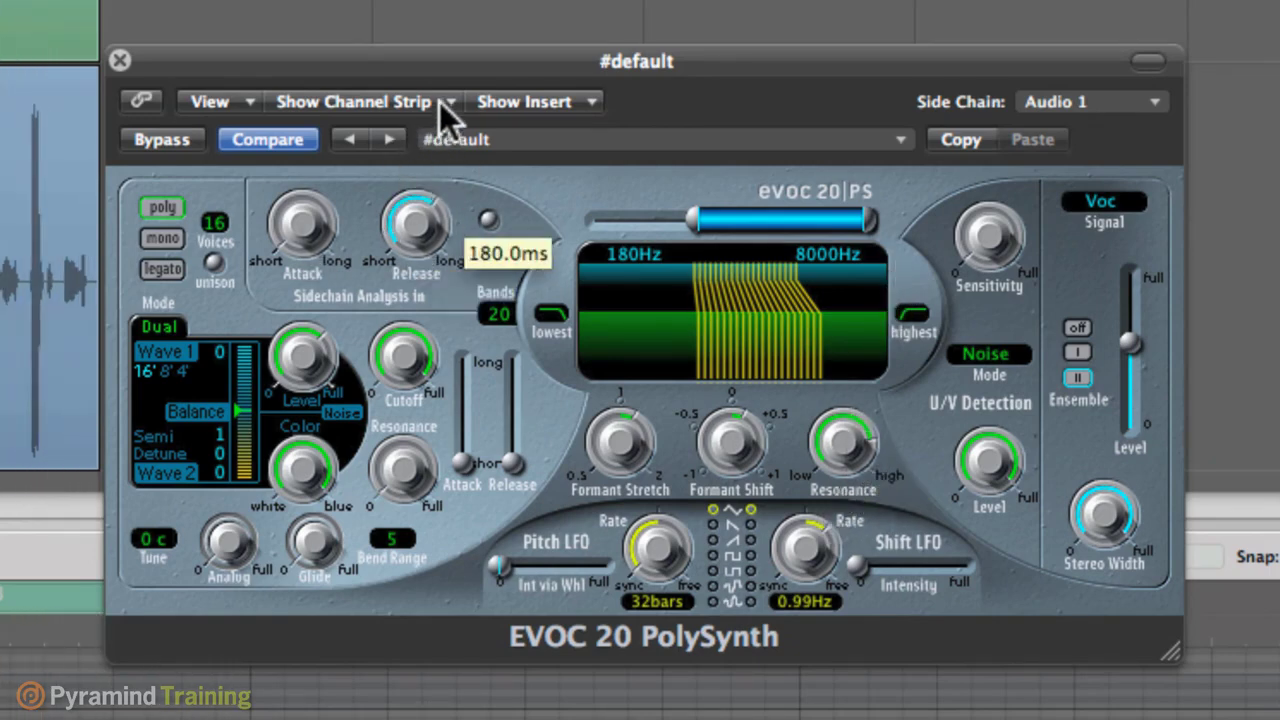
drag(427, 258, 429, 273)
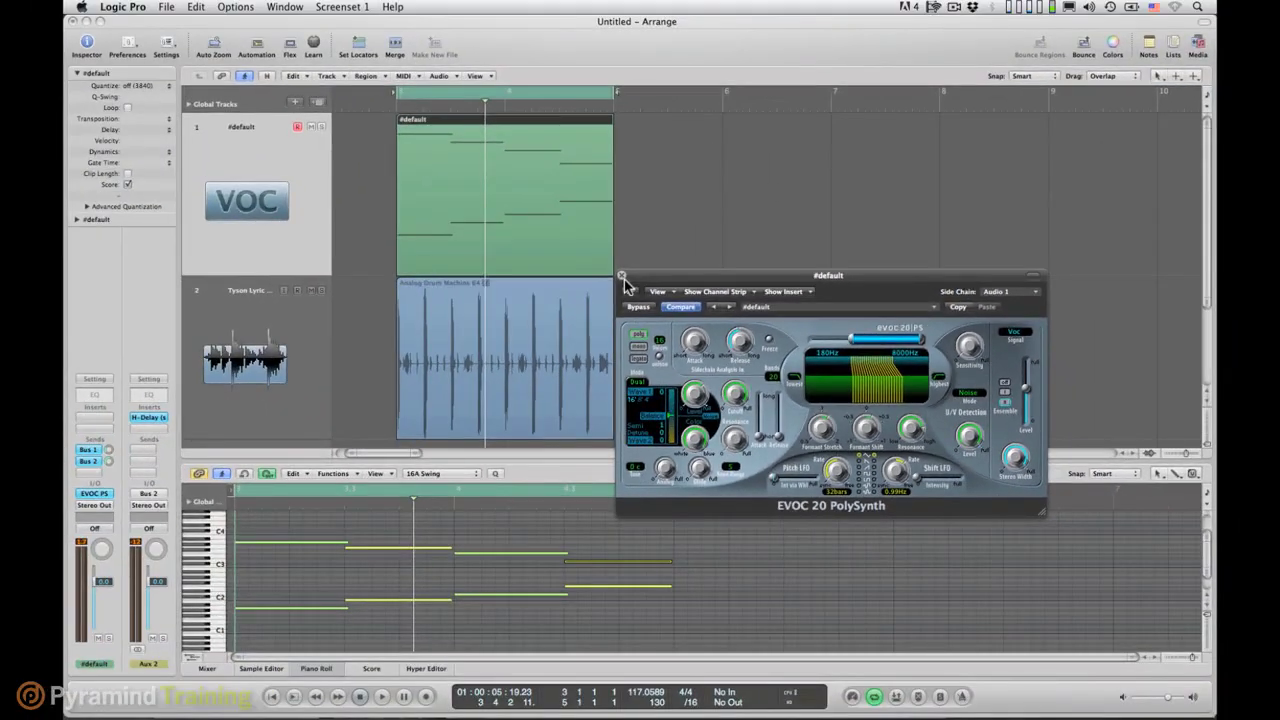
drag(664, 283, 681, 180)
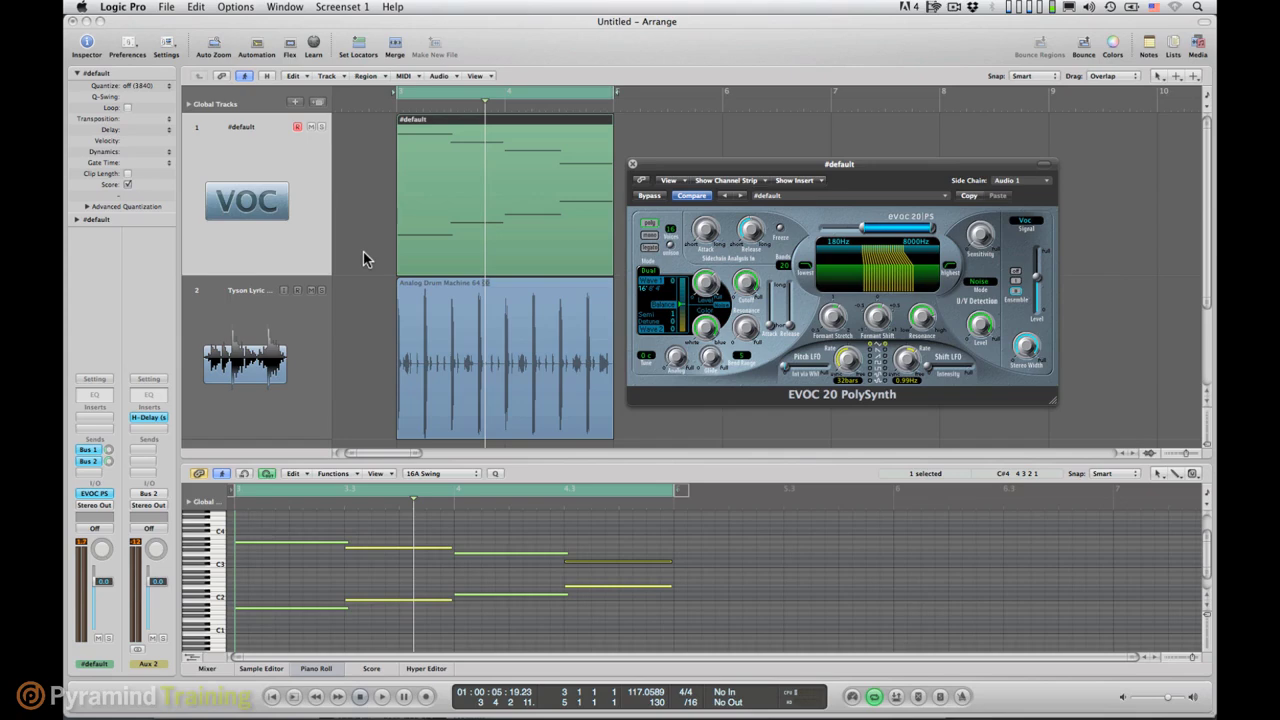
click(1029, 225)
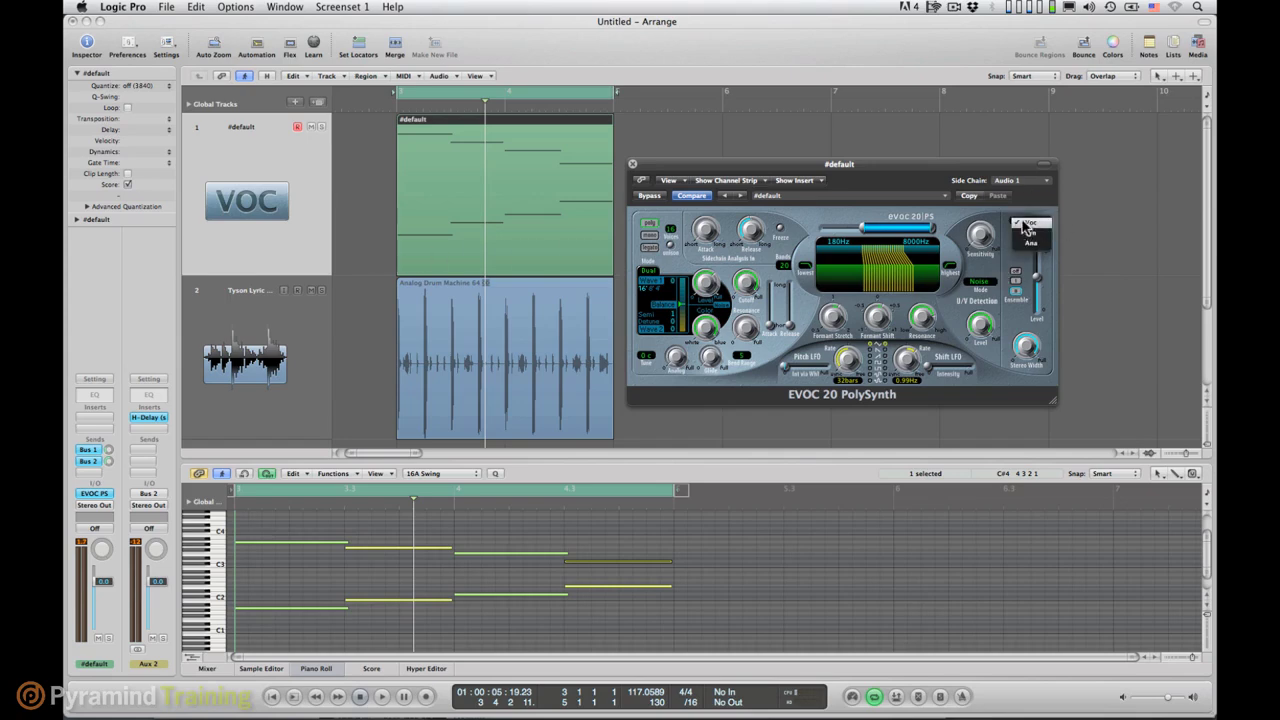
click(980, 218)
click(1028, 182)
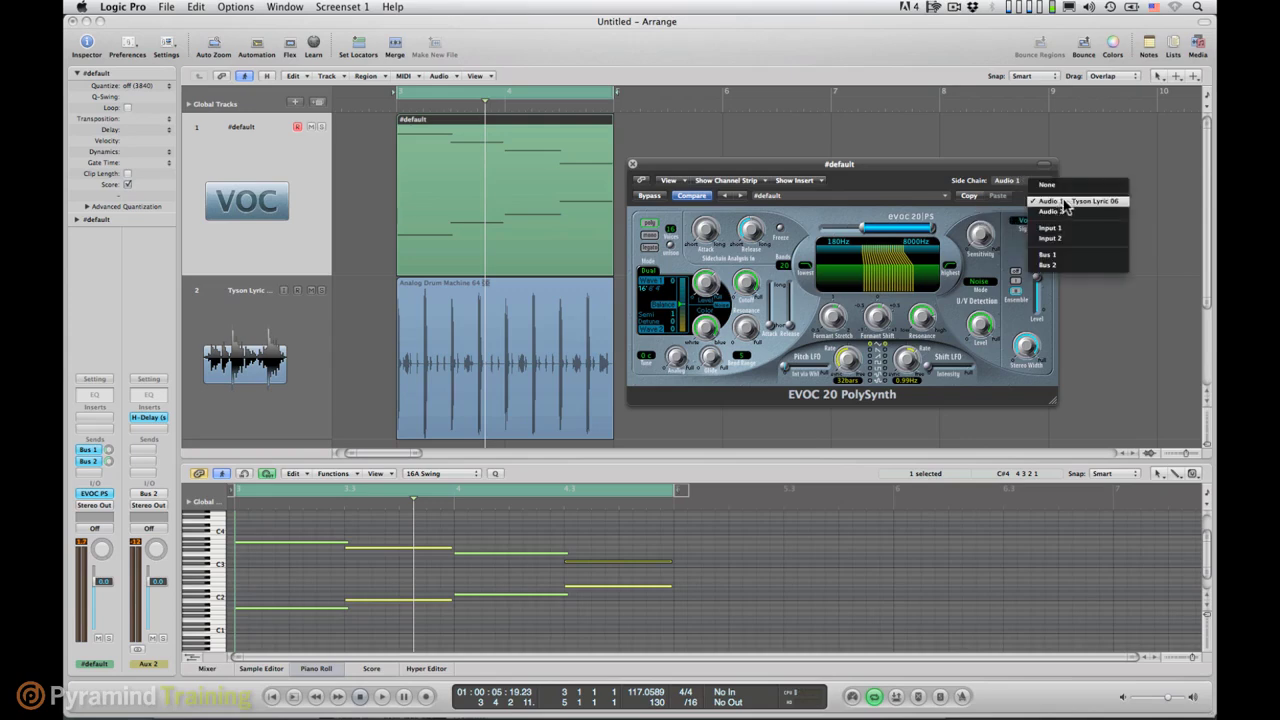
click(295, 380)
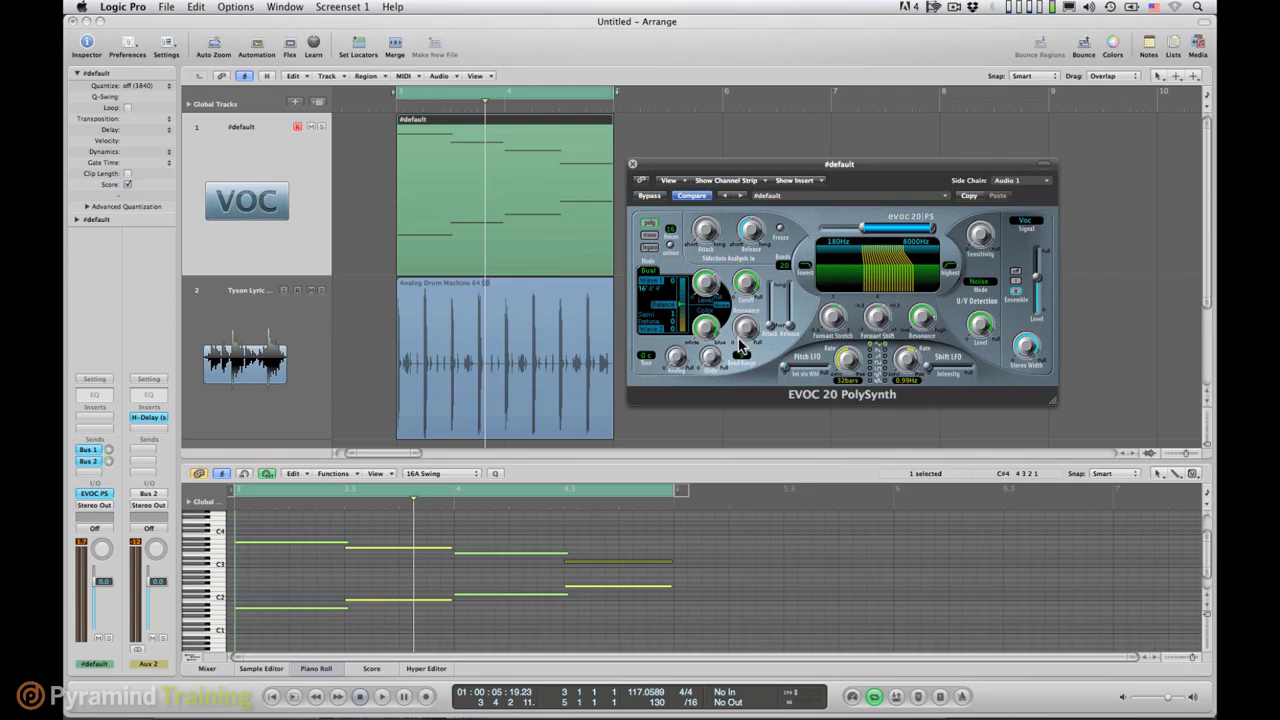
drag(797, 179, 823, 167)
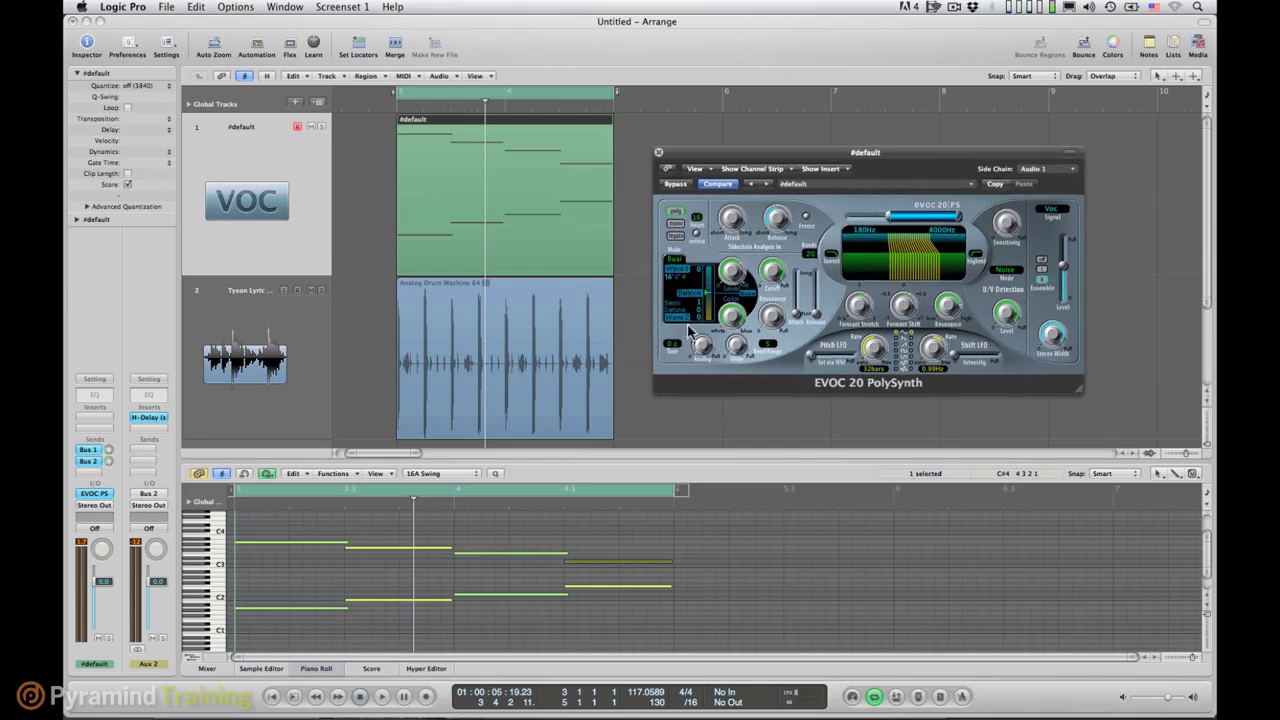